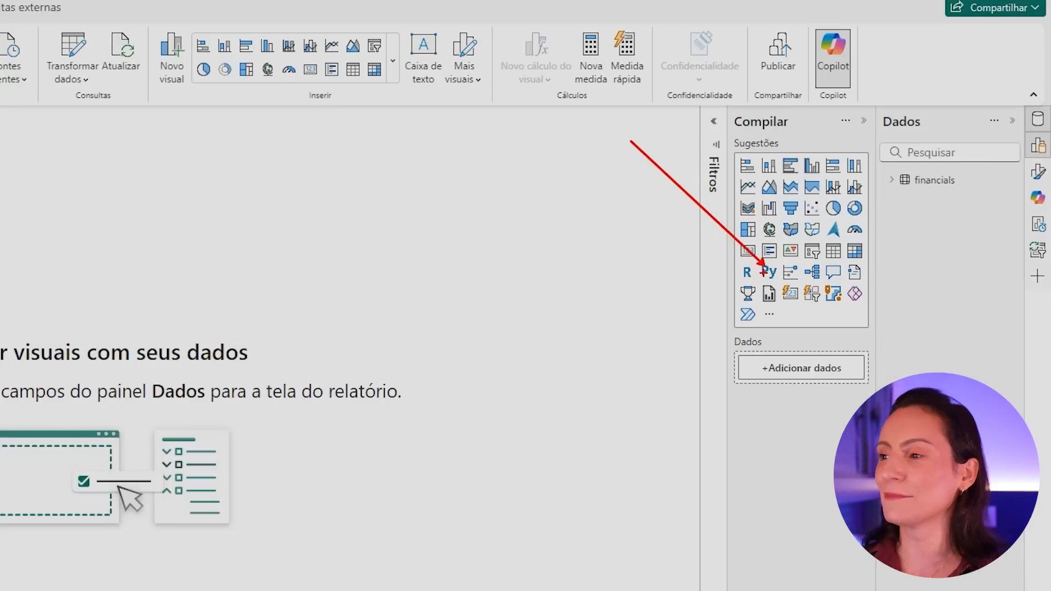
Add a Python visual to the blank report page, enlarge it, and reposition it on the canvas.
{"action": "left_click", "coordinate": [769, 272]}
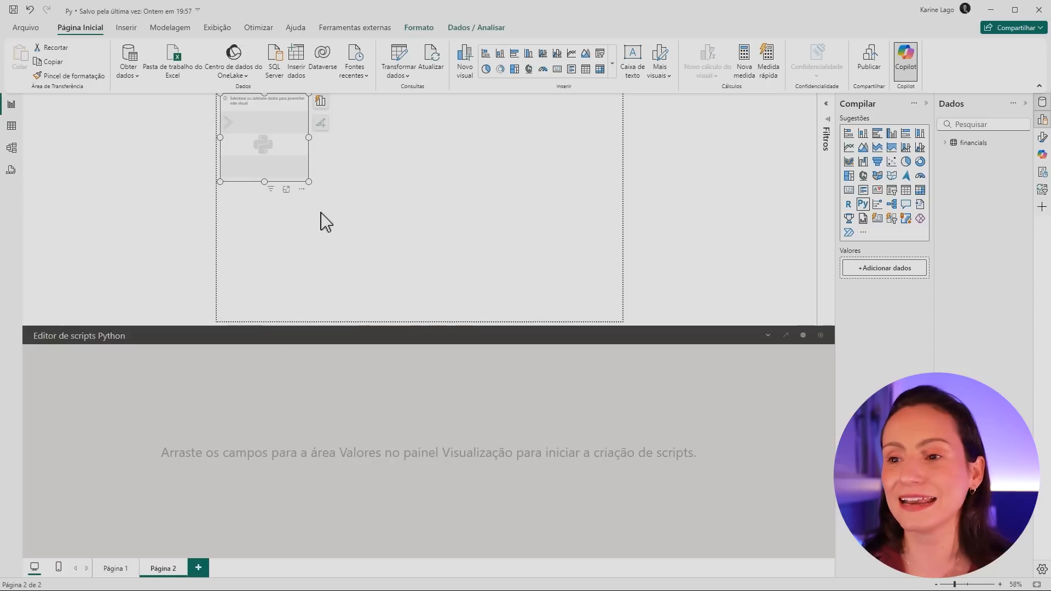
{"action": "left_click_drag", "start_coordinate": [308, 181], "coordinate": [363, 236]}
{"action": "left_click", "coordinate": [505, 248]}
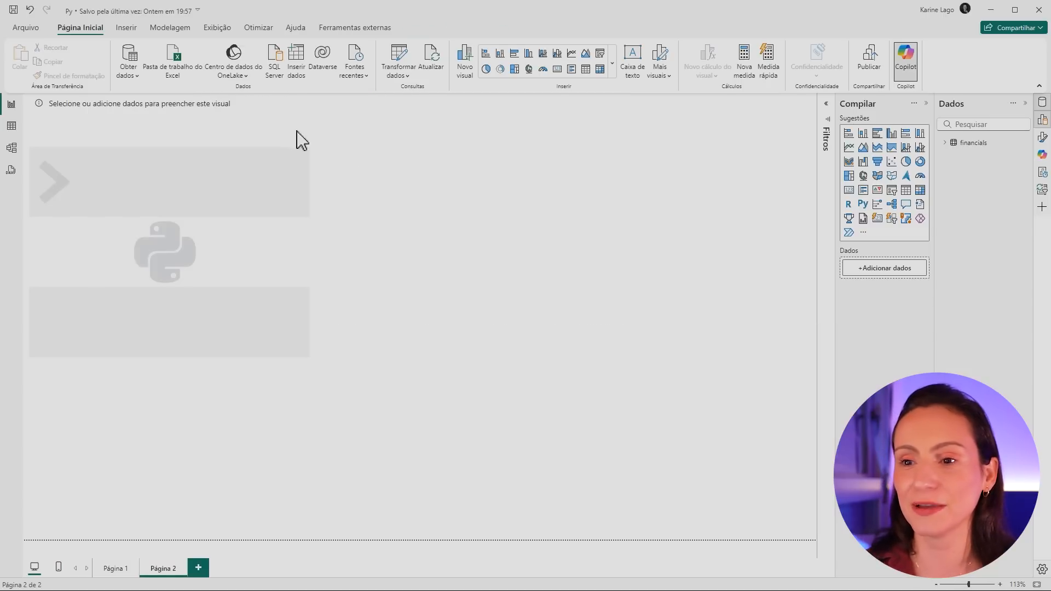
{"action": "left_click_drag", "start_coordinate": [224, 188], "coordinate": [262, 256]}
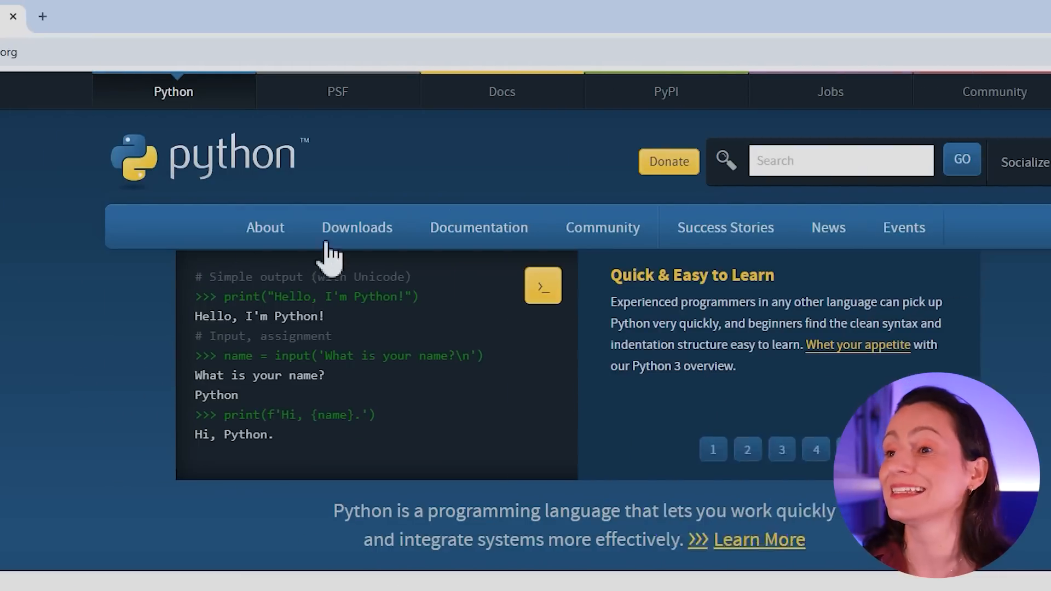
Look at the Downloads section on python.org, and switch back to the Power BI report.
{"action": "mouse_move", "coordinate": [362, 235]}
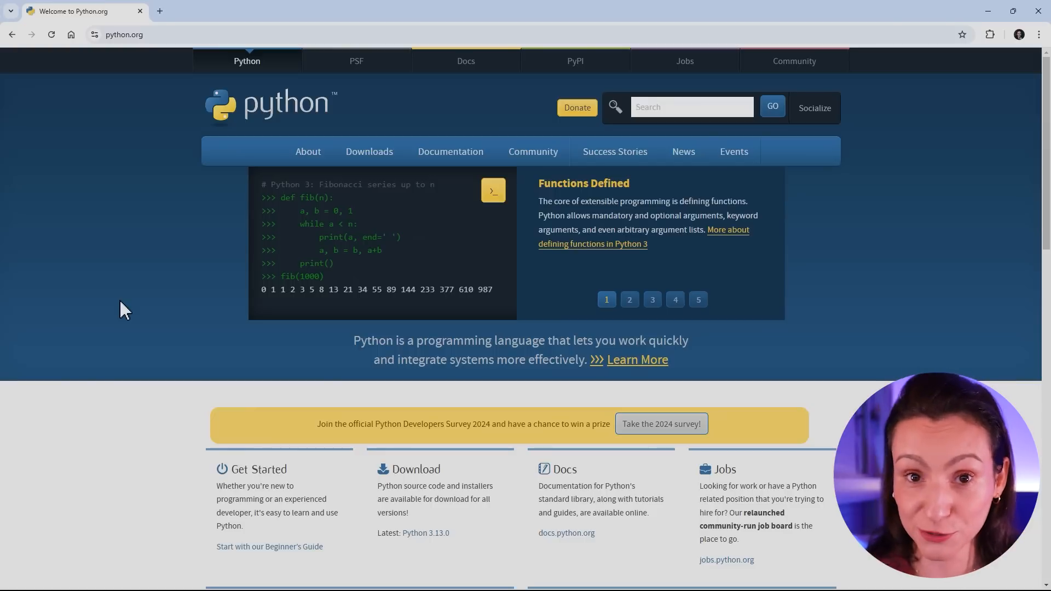
{"action": "key", "text": "alt+Tab"}
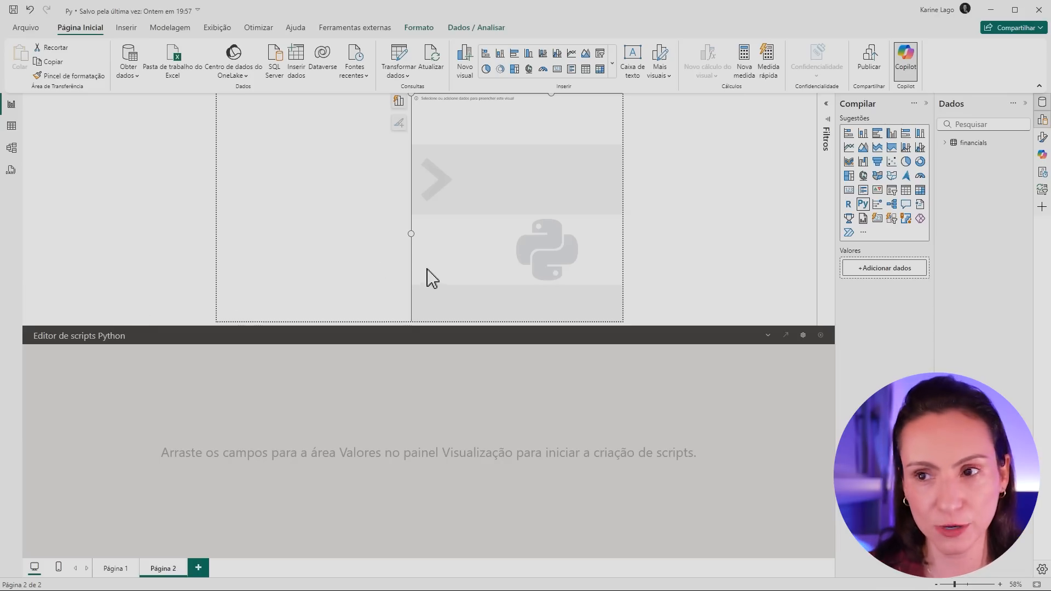
Open the global Python scripting options (Scripts do Python) in the Power BI options.
{"action": "left_click", "coordinate": [312, 312]}
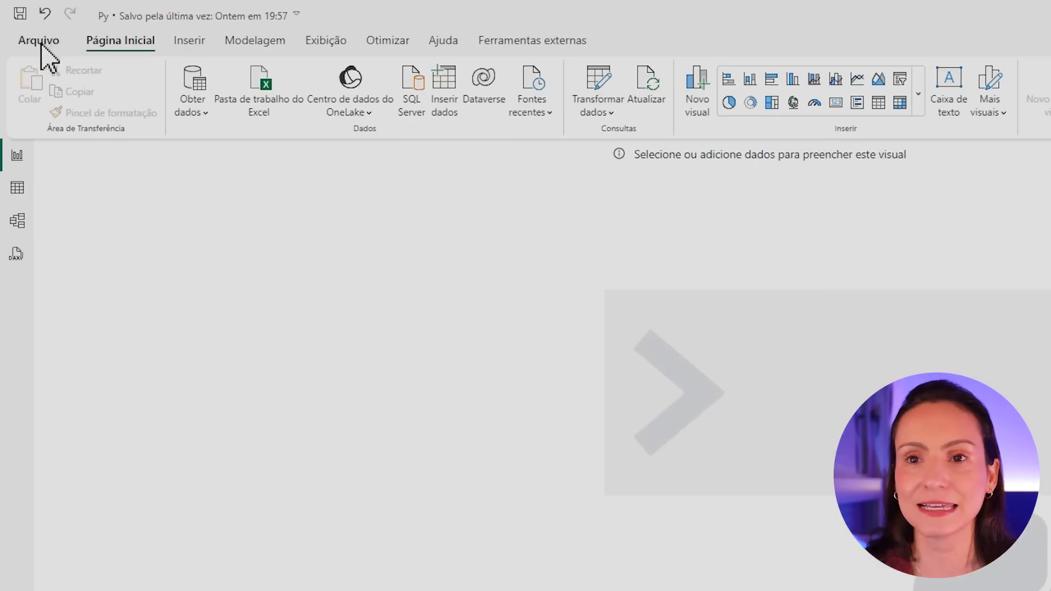
{"action": "left_click", "coordinate": [39, 42]}
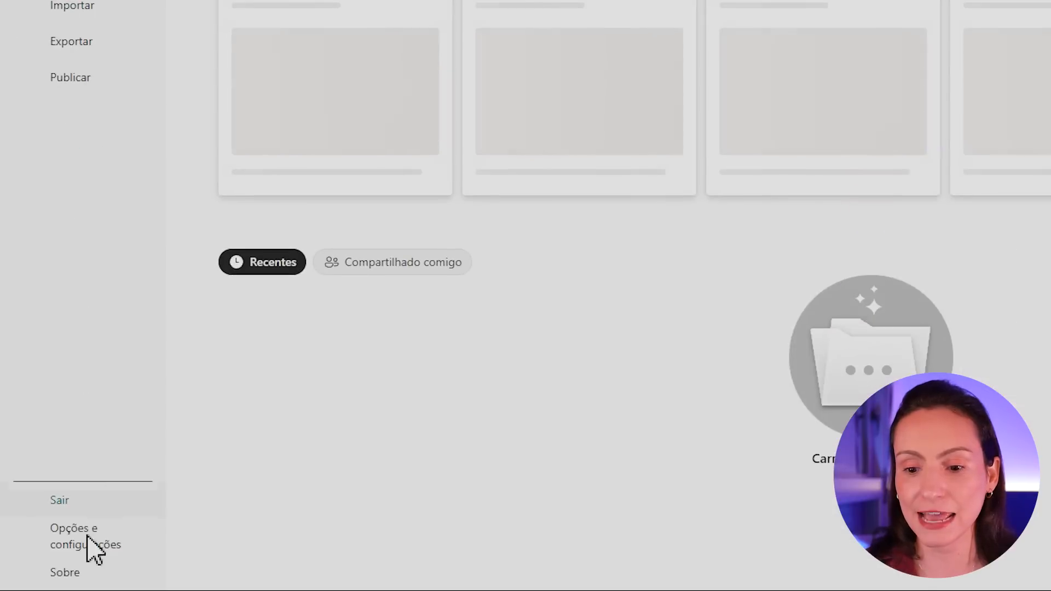
{"action": "left_click", "coordinate": [99, 537]}
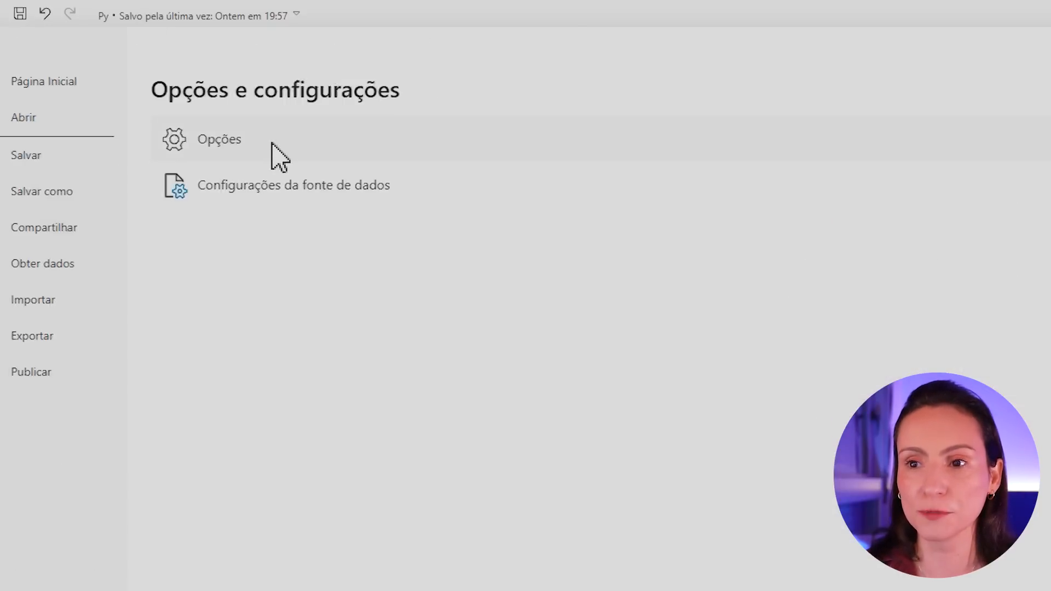
{"action": "left_click", "coordinate": [170, 93]}
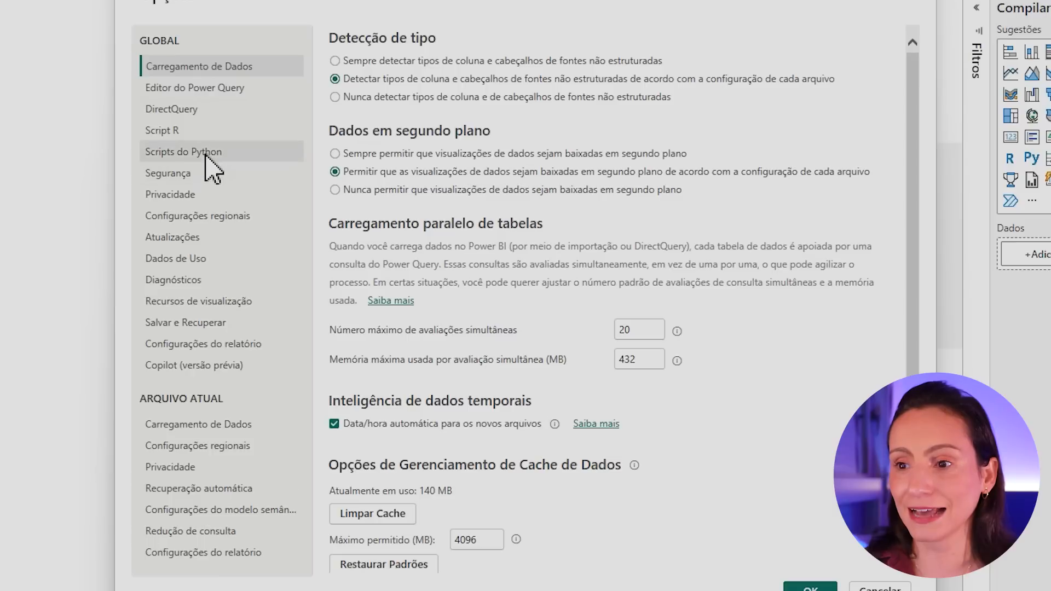
{"action": "left_click", "coordinate": [208, 152]}
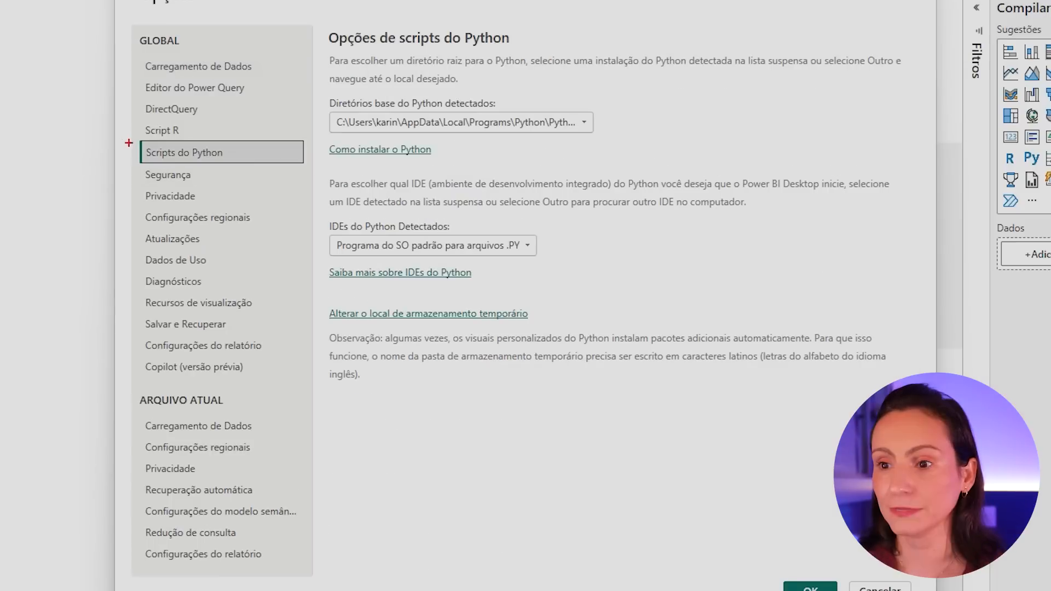
Check which Python home directories are detected and offered for selection in the scripting options.
{"action": "left_click_drag", "start_coordinate": [136, 141], "coordinate": [230, 163]}
{"action": "mouse_move", "coordinate": [325, 94]}
{"action": "left_mouse_down"}
{"action": "mouse_move", "coordinate": [454, 130]}
{"action": "mouse_move", "coordinate": [627, 143]}
{"action": "mouse_move", "coordinate": [786, 84]}
{"action": "left_mouse_up"}
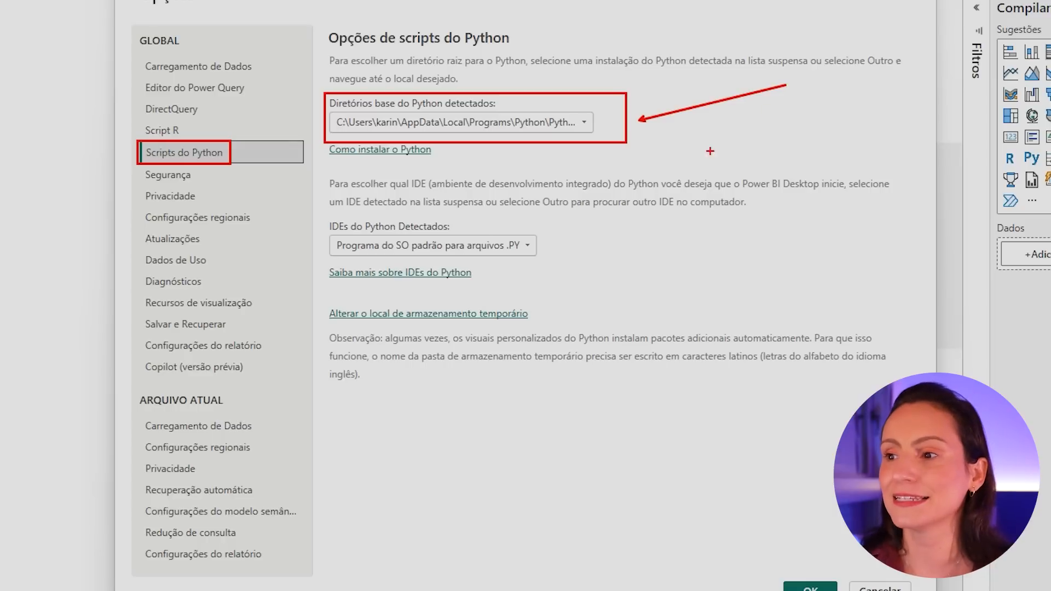
{"action": "key", "text": "Escape"}
{"action": "left_click", "coordinate": [581, 123]}
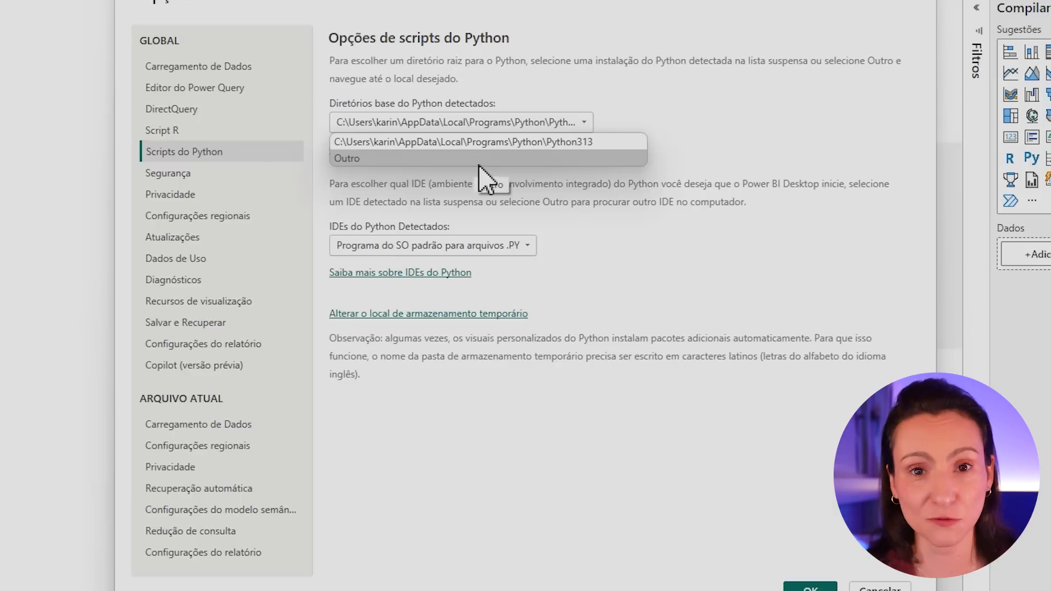
{"action": "left_click", "coordinate": [852, 342]}
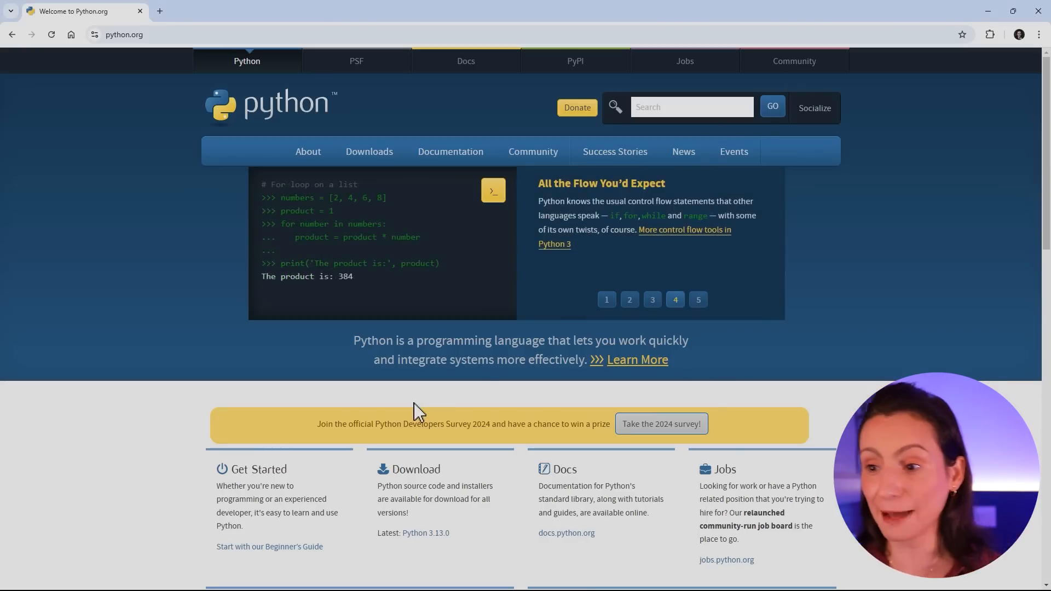
Switch from the python.org page back to the Power BI report and delete the existing Python visual.
{"action": "key", "text": "alt+Tab"}
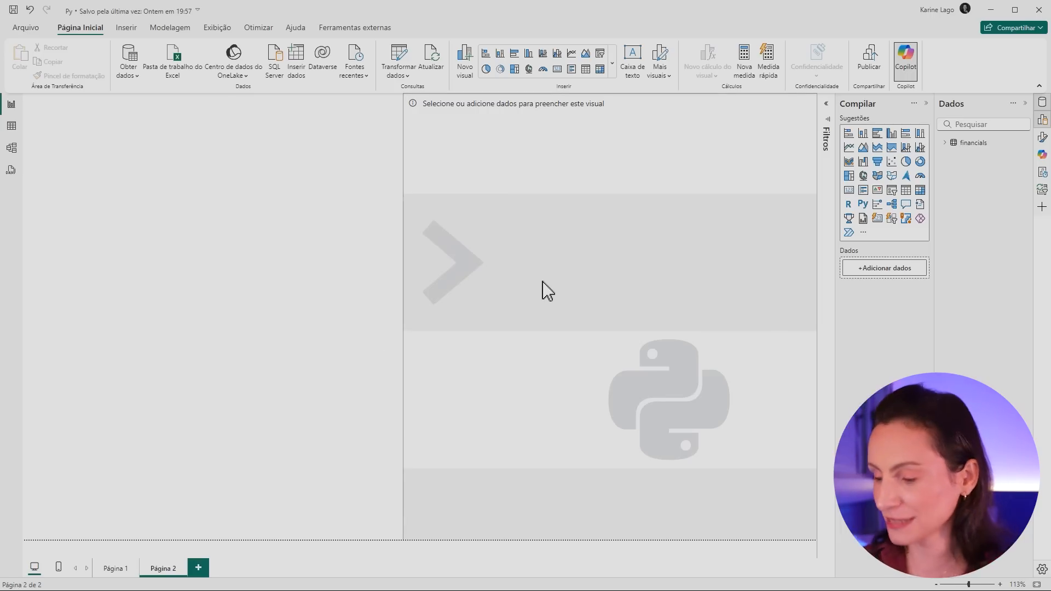
{"action": "key", "text": "Delete"}
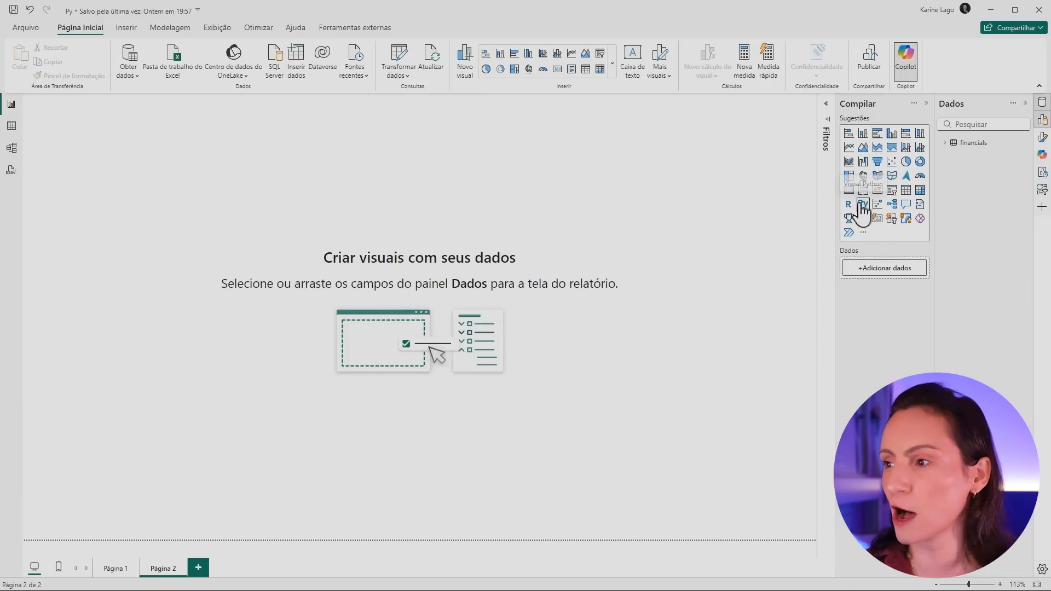
Insert a new Python visual and add the Sales and Profit fields of the financials table as its values.
{"action": "left_click", "coordinate": [863, 204]}
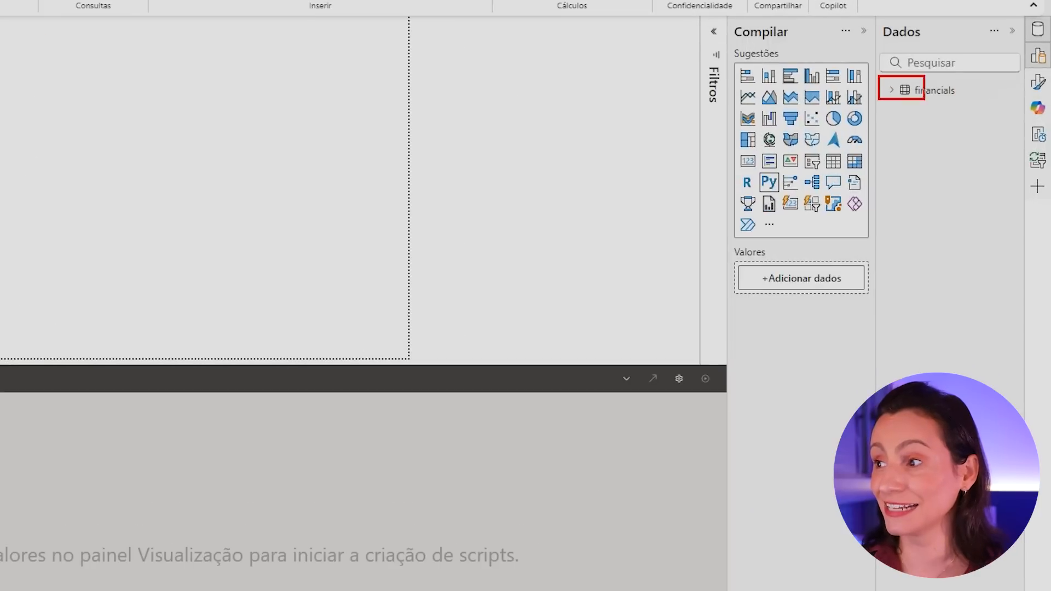
{"action": "left_click", "coordinate": [897, 92]}
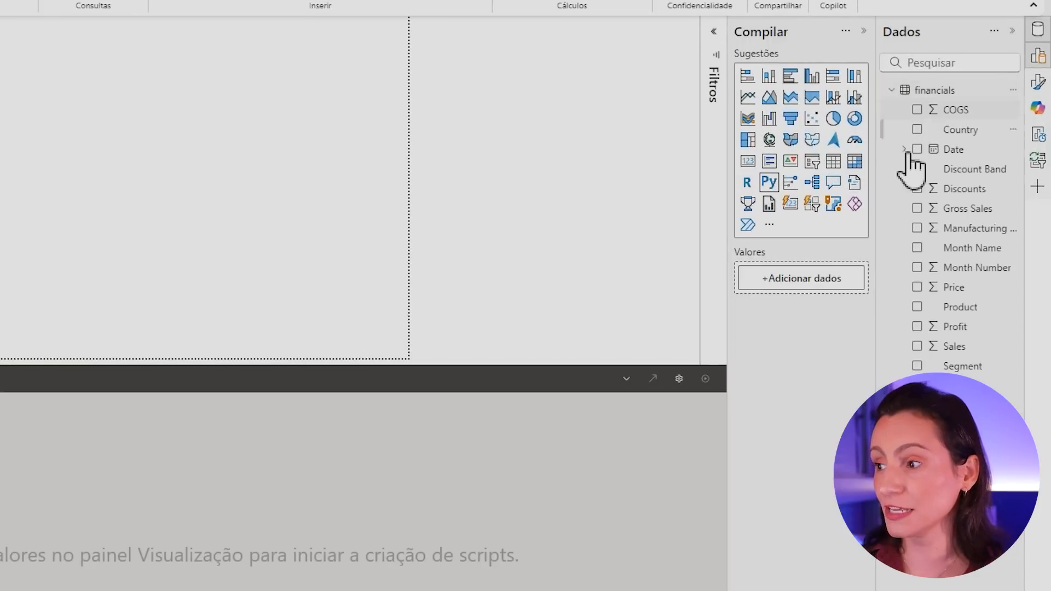
{"action": "left_click_drag", "start_coordinate": [957, 350], "coordinate": [813, 280]}
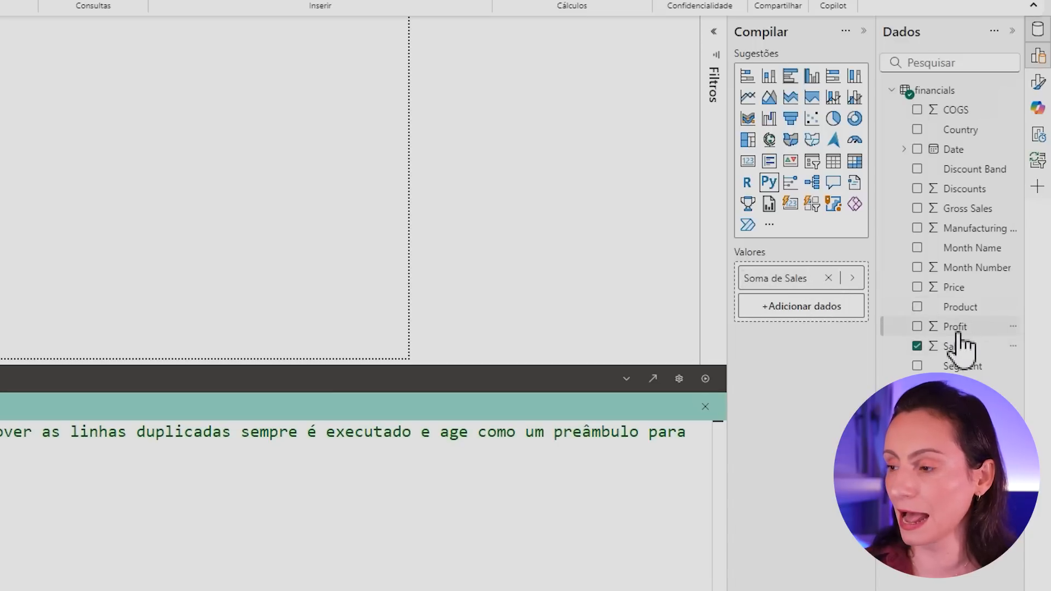
{"action": "left_click_drag", "start_coordinate": [971, 330], "coordinate": [807, 314]}
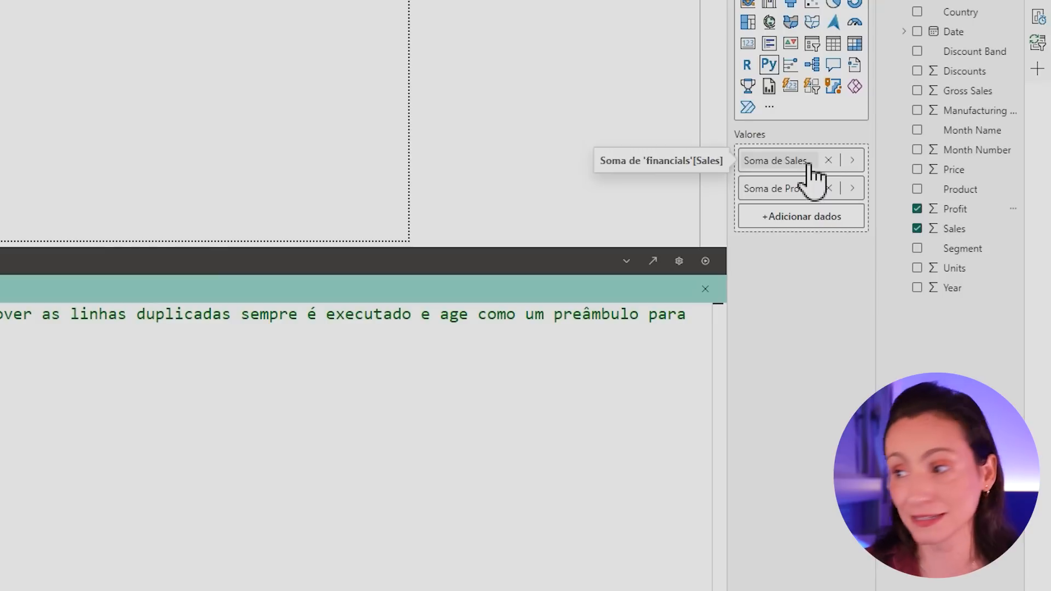
Set the summarization of both the Sales and Profit values to Não resumir.
{"action": "left_click", "coordinate": [853, 161]}
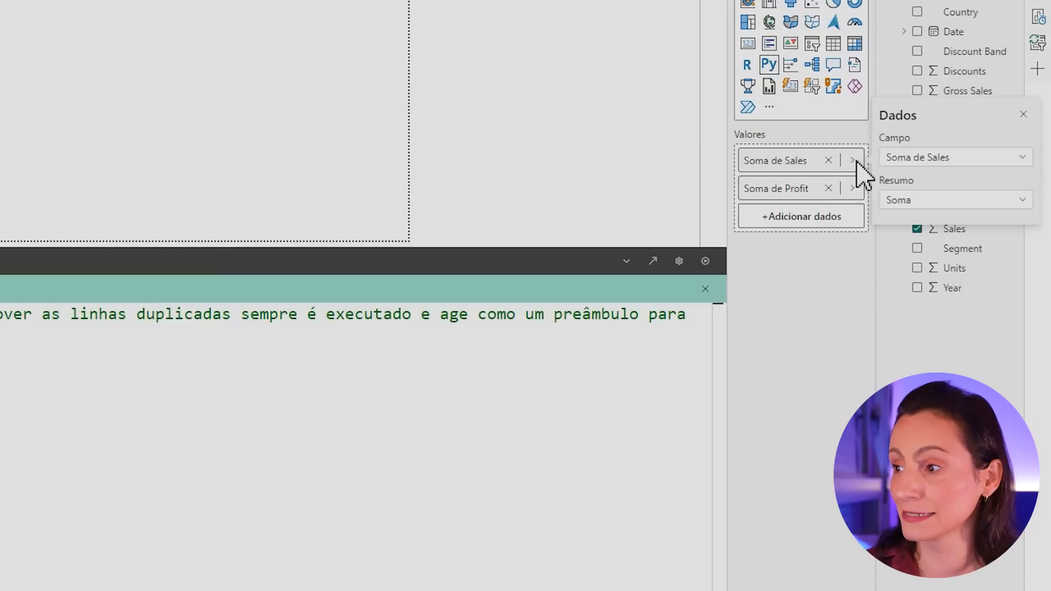
{"action": "left_click", "coordinate": [918, 206]}
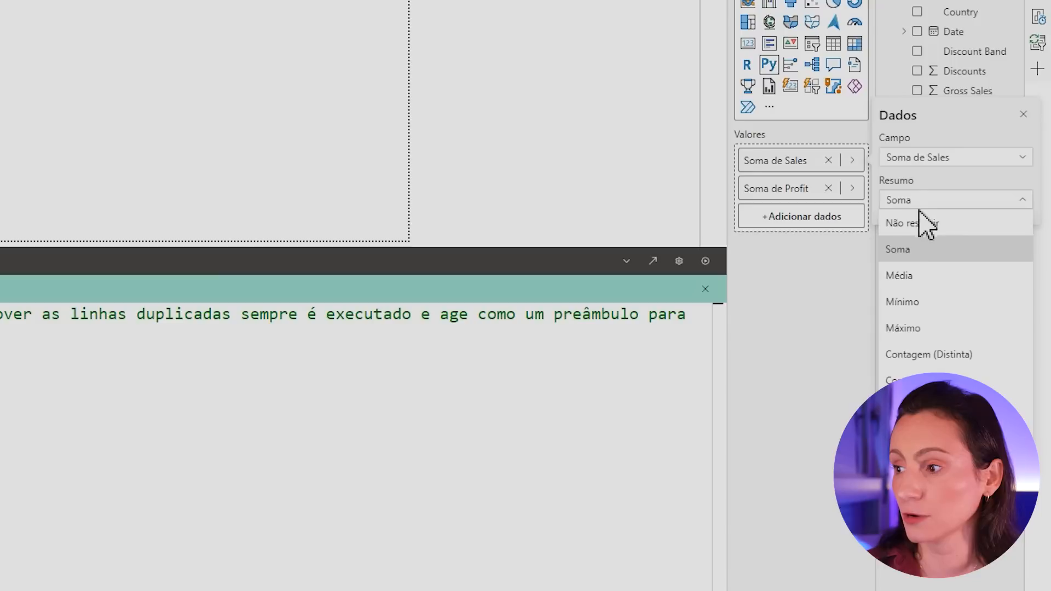
{"action": "left_click", "coordinate": [925, 223]}
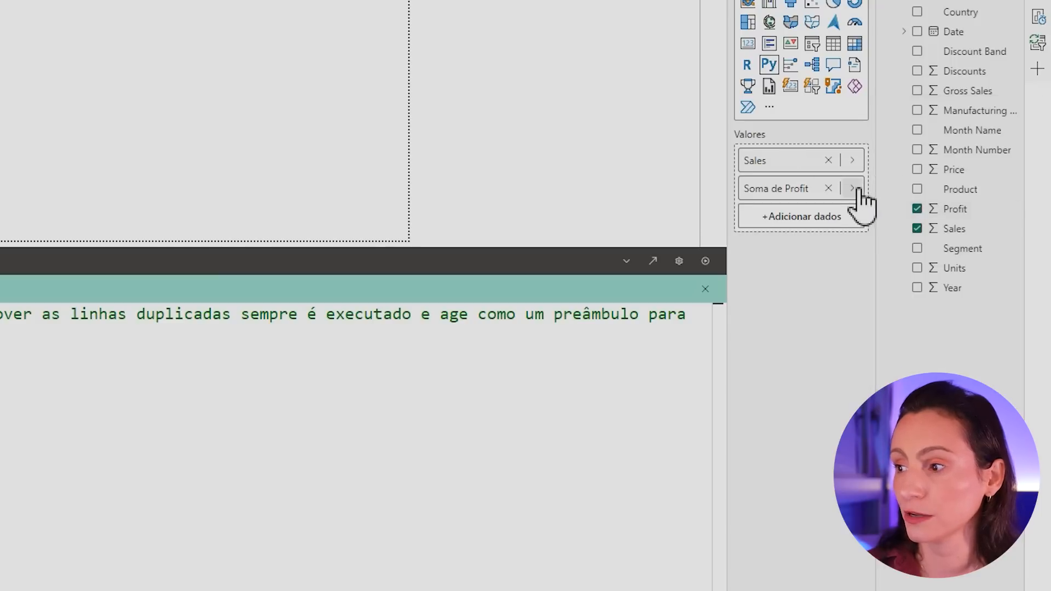
{"action": "left_click", "coordinate": [853, 188]}
{"action": "left_click", "coordinate": [914, 228]}
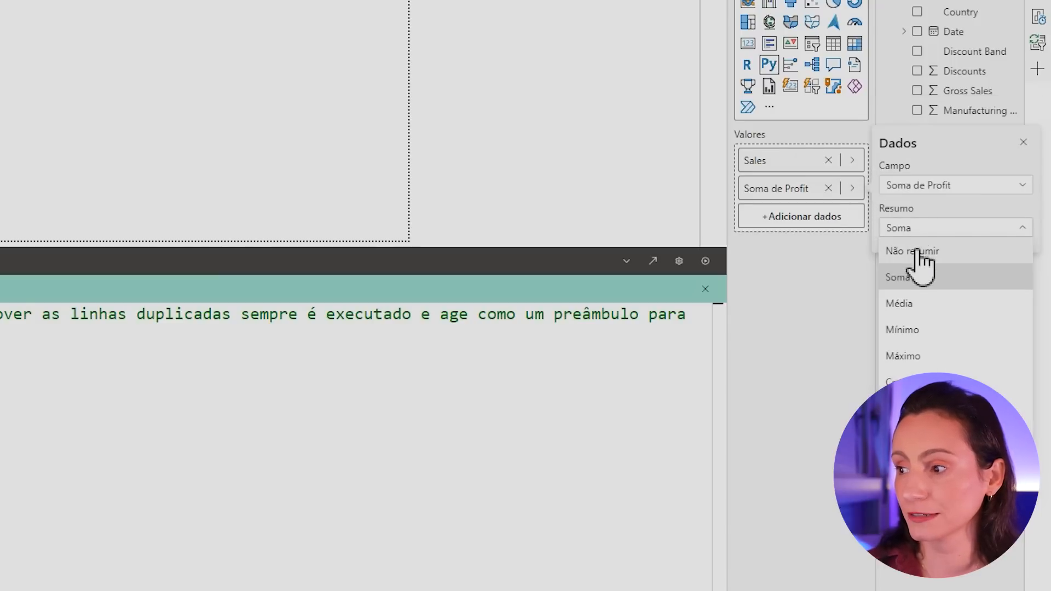
{"action": "left_click", "coordinate": [915, 252]}
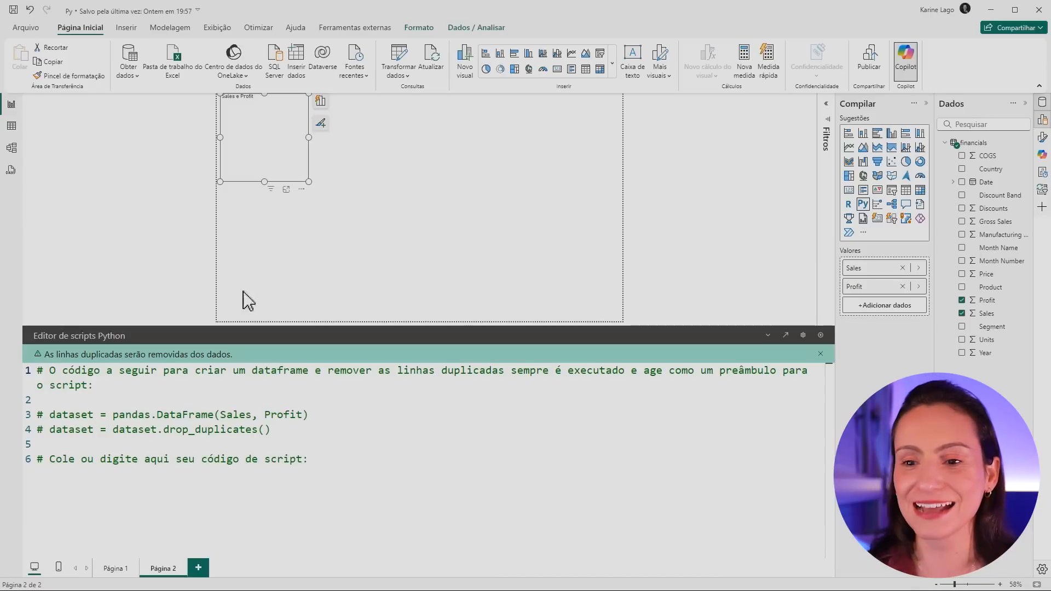
Review the default commented code in the Python script editor and delete all of it.
{"action": "left_click_drag", "start_coordinate": [349, 460], "coordinate": [40, 358]}
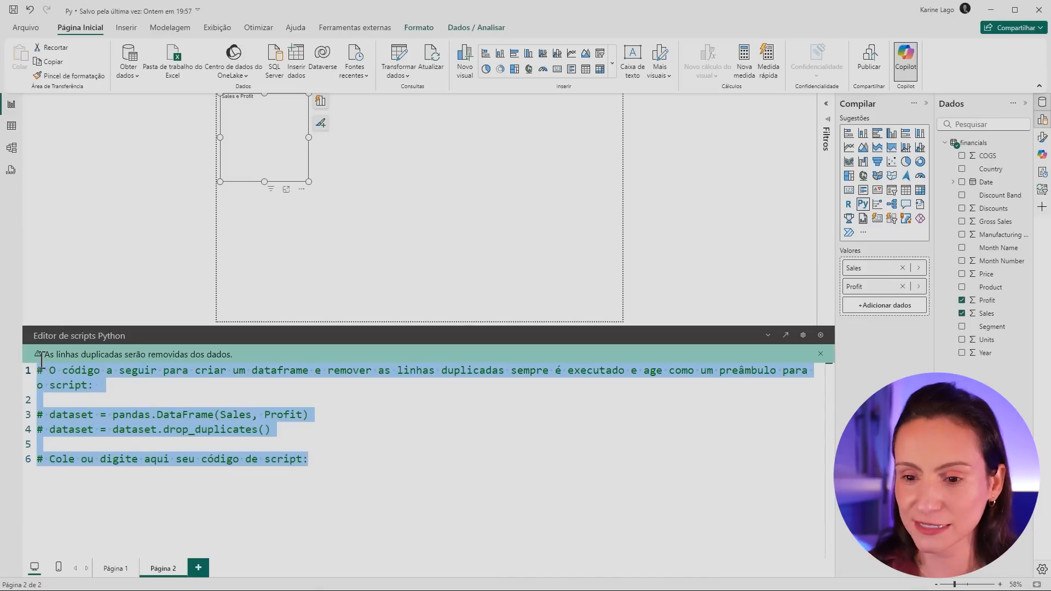
{"action": "double_click", "coordinate": [136, 413]}
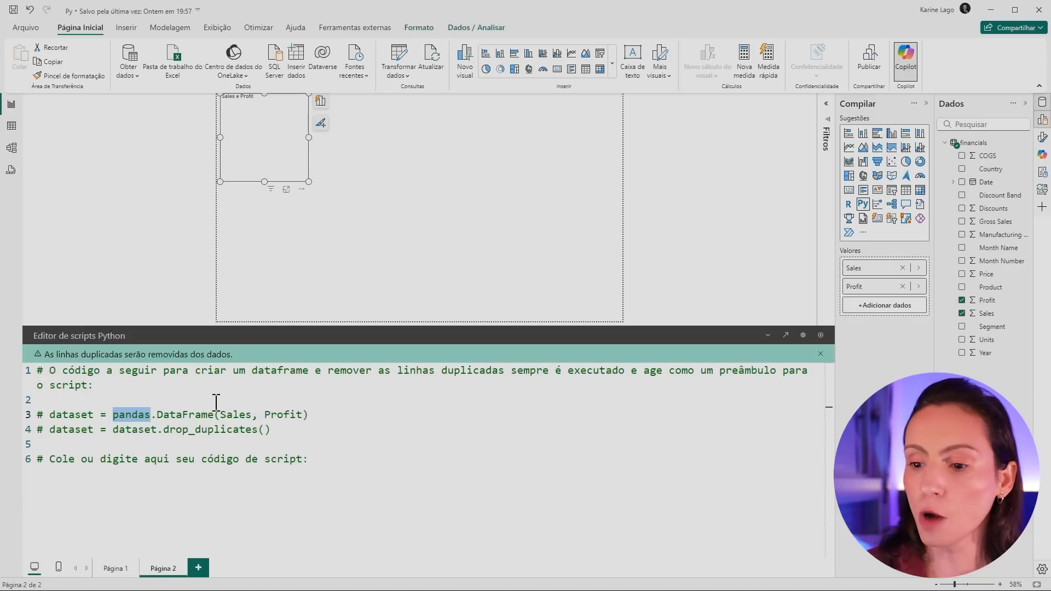
{"action": "left_click_drag", "start_coordinate": [328, 465], "coordinate": [35, 370]}
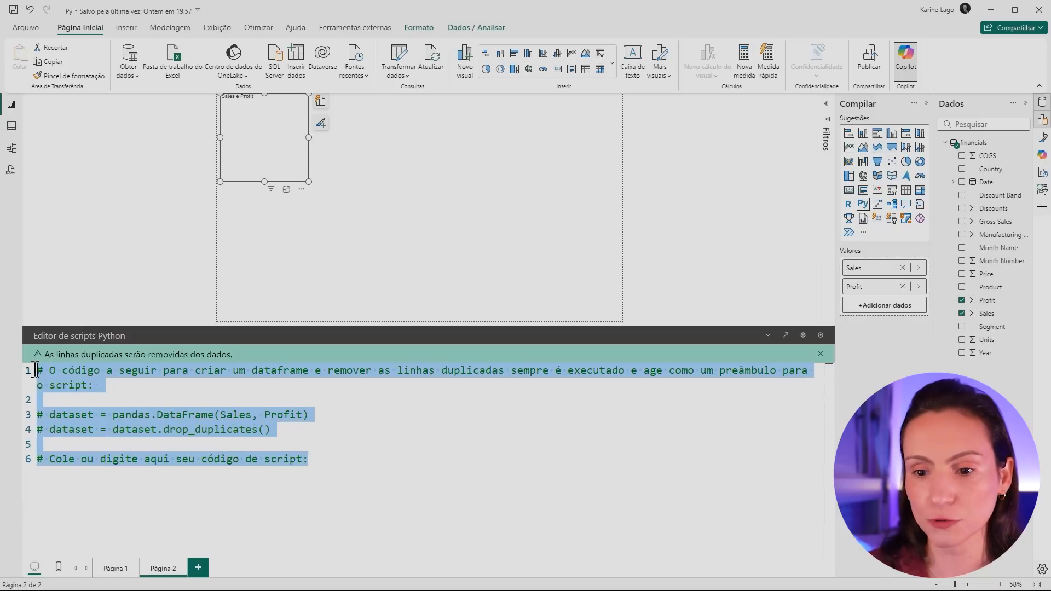
{"action": "key", "text": "BackSpace"}
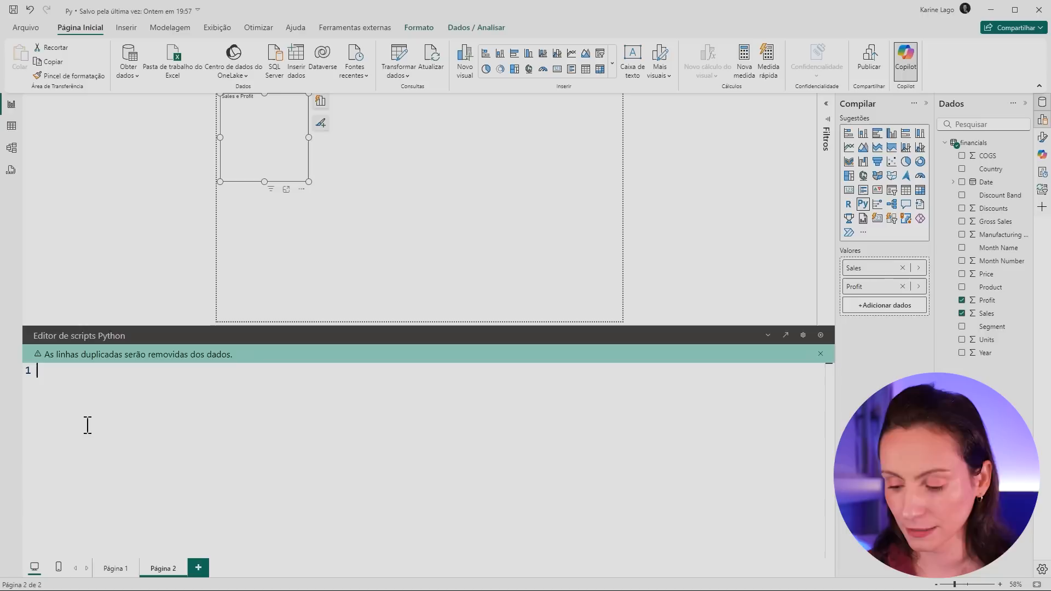
Write the line "import matplotlib.pyplot as plt" in the Python script editor and highlight it.
{"action": "type", "text": "impor"}
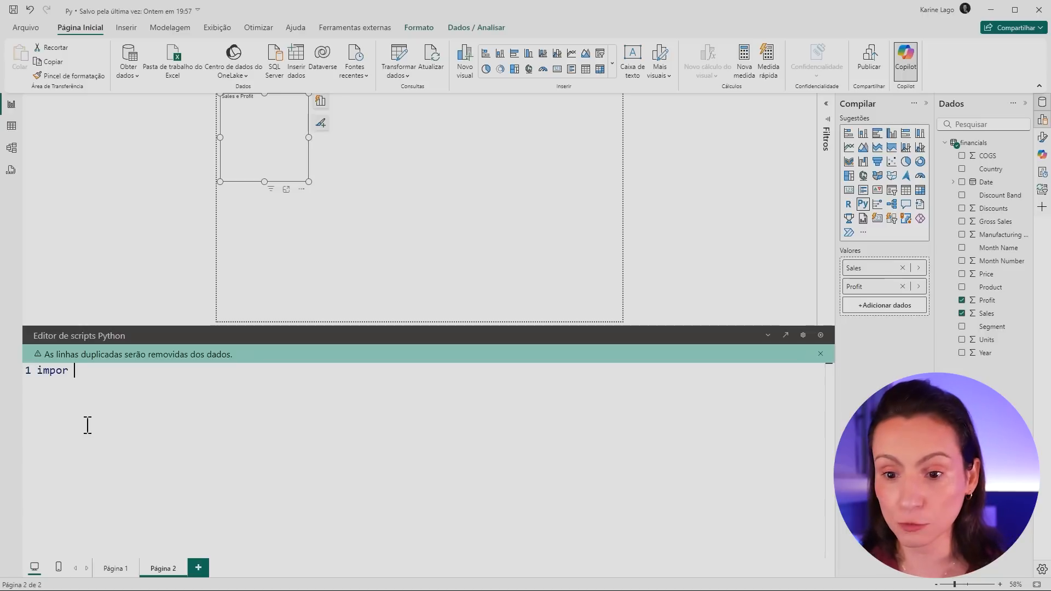
{"action": "type", "text": "t mat"}
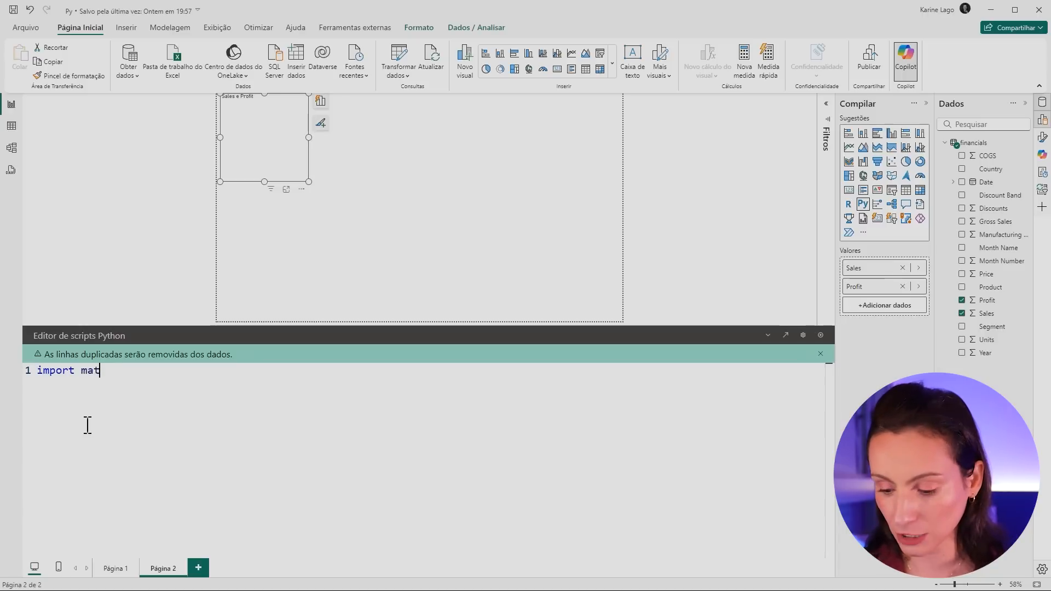
{"action": "type", "text": "plotlib"}
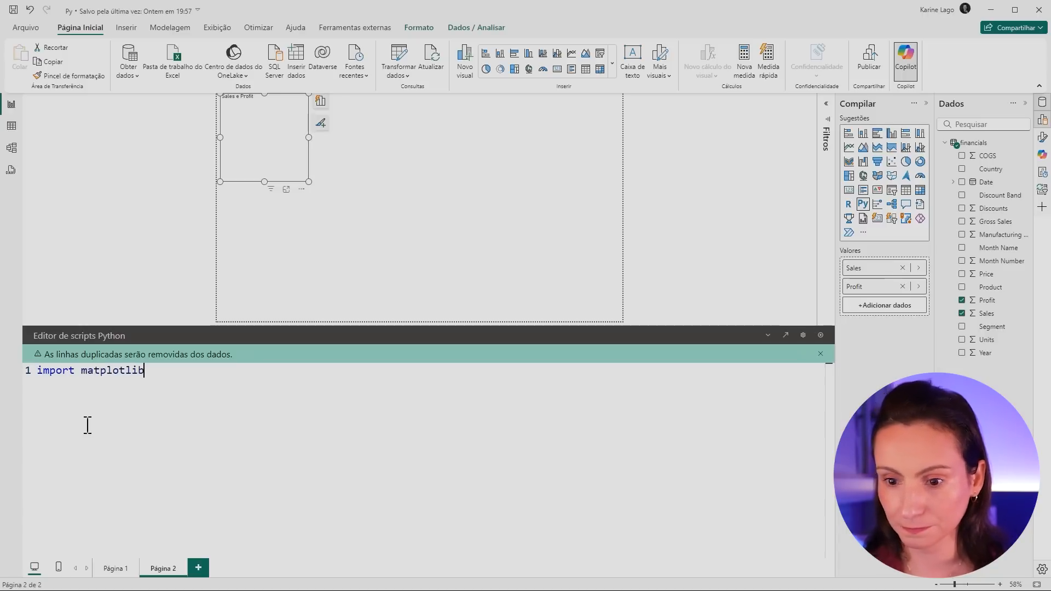
{"action": "type", "text": ".py"}
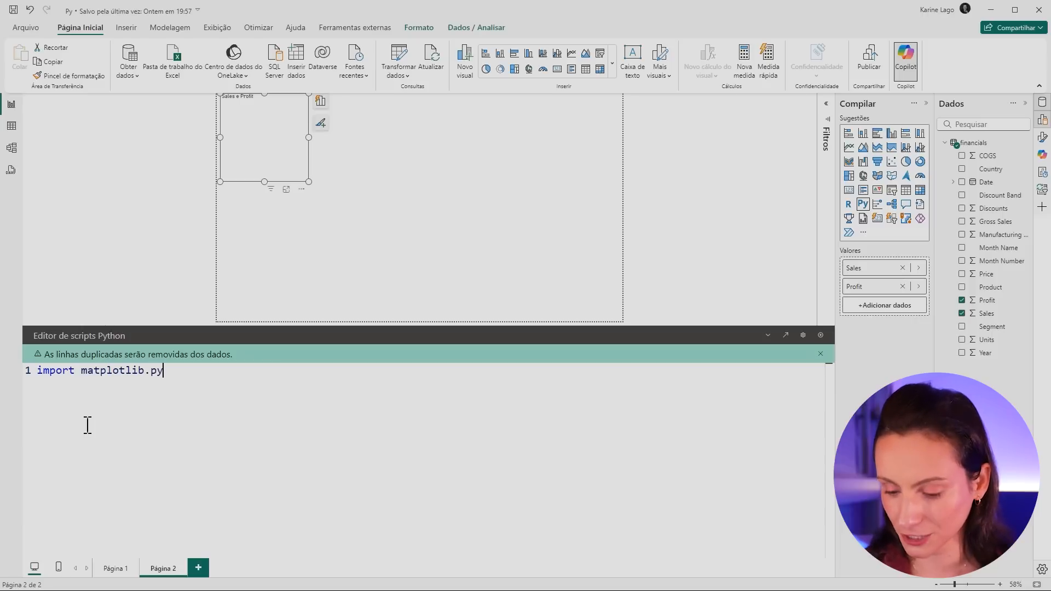
{"action": "type", "text": "plot "}
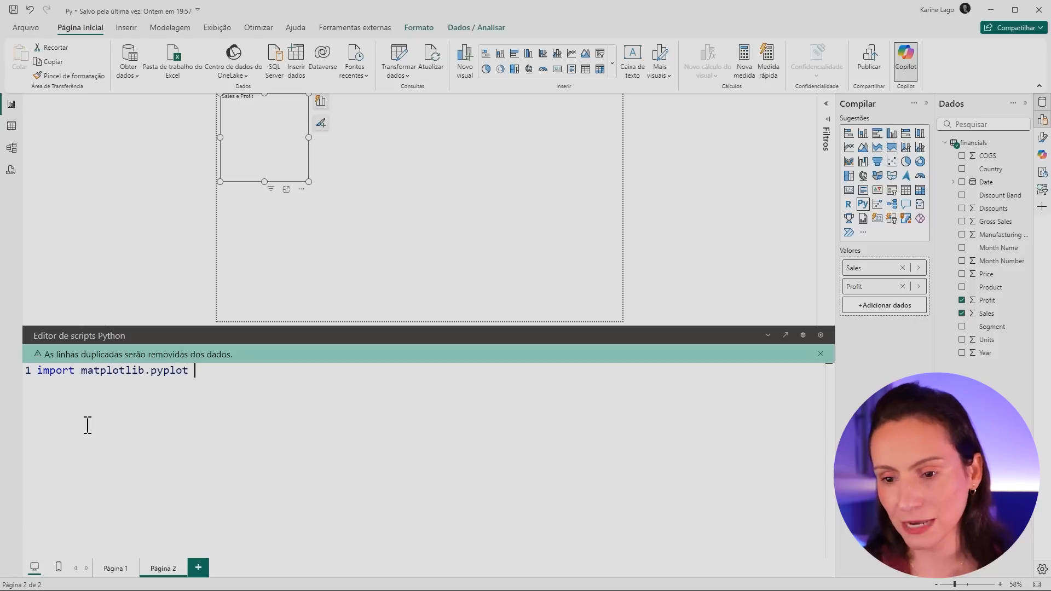
{"action": "type", "text": "as plt"}
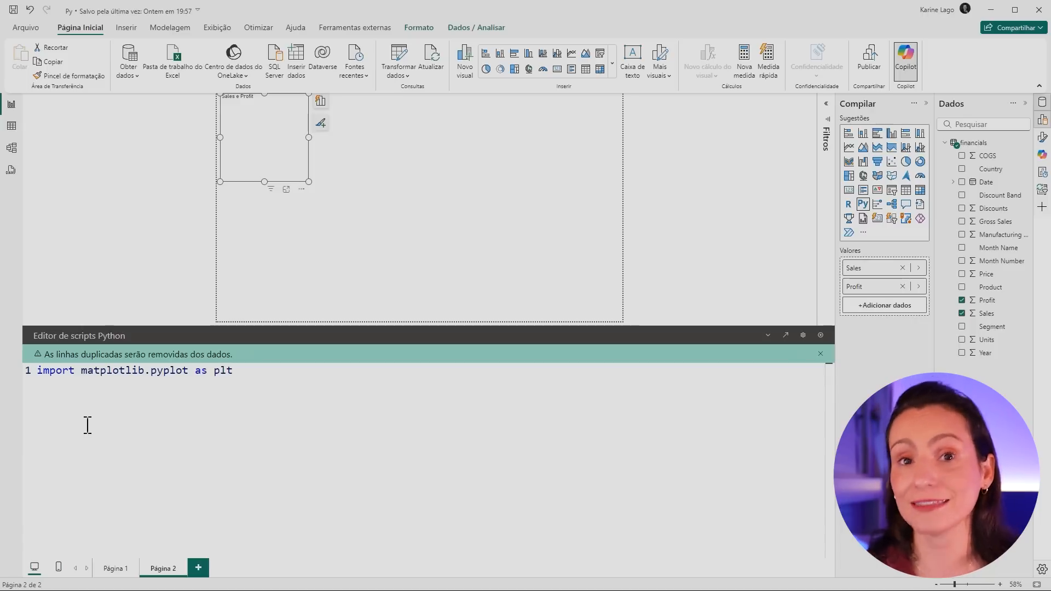
{"action": "left_click_drag", "start_coordinate": [254, 375], "coordinate": [24, 370]}
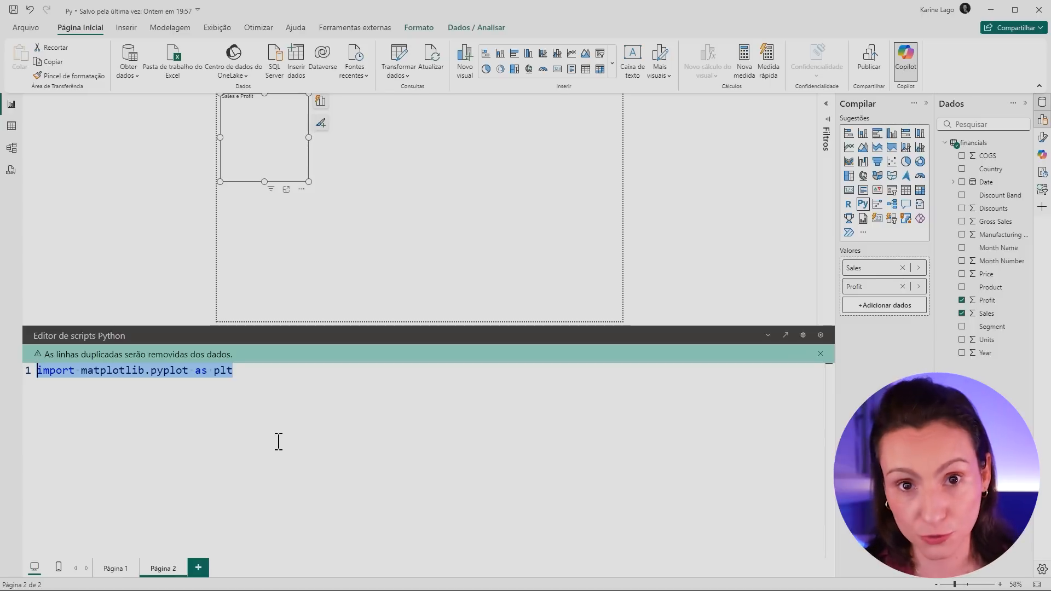
Open the Prompt de Comando as administrator, run "py -m pip install matplotlib", and minimize the command window.
{"action": "key", "text": "super"}
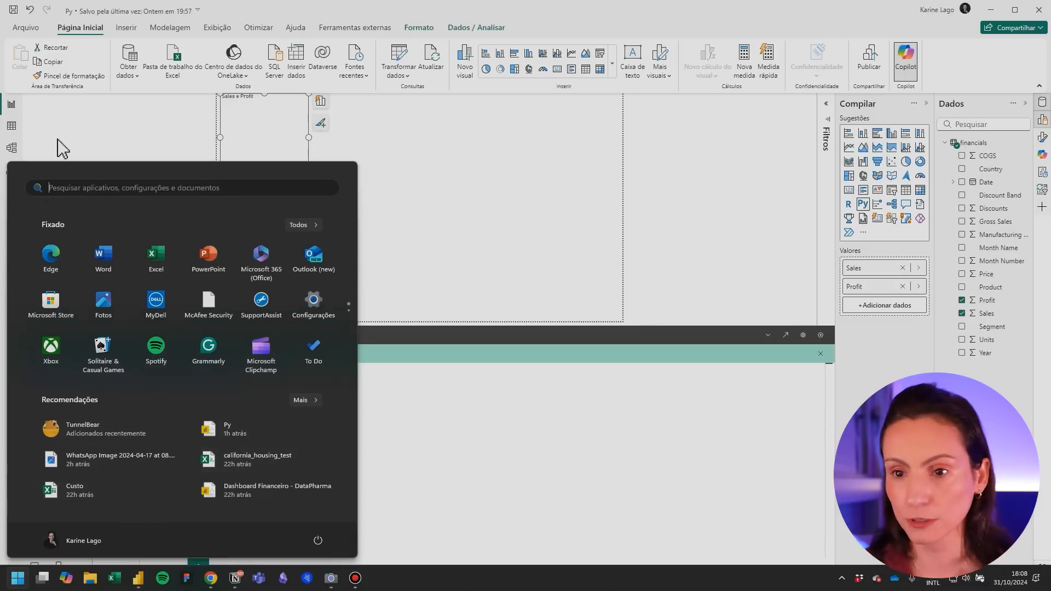
{"action": "type", "text": "prompt"}
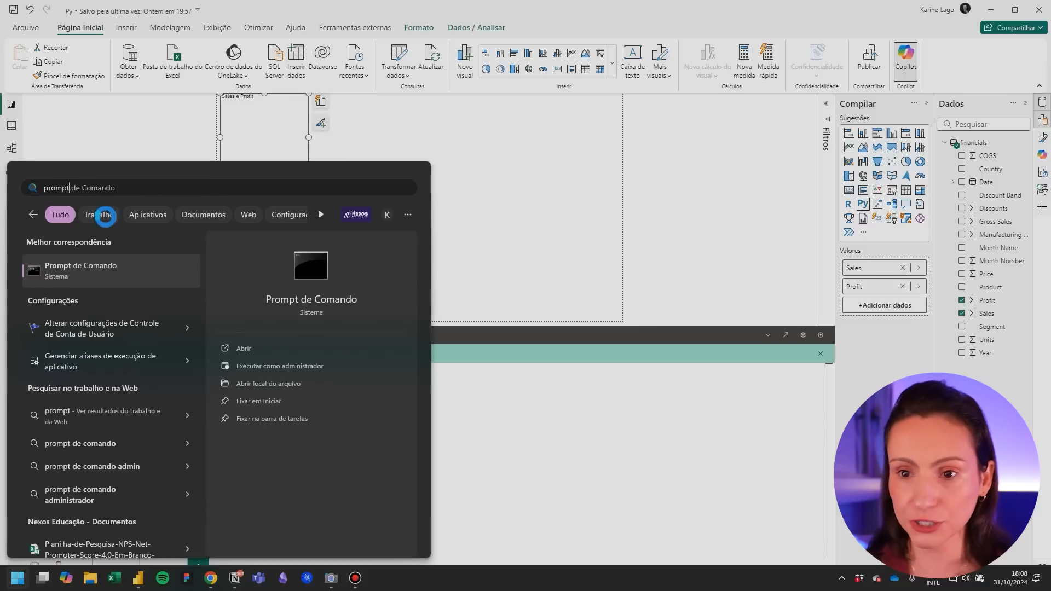
{"action": "right_click", "coordinate": [83, 273]}
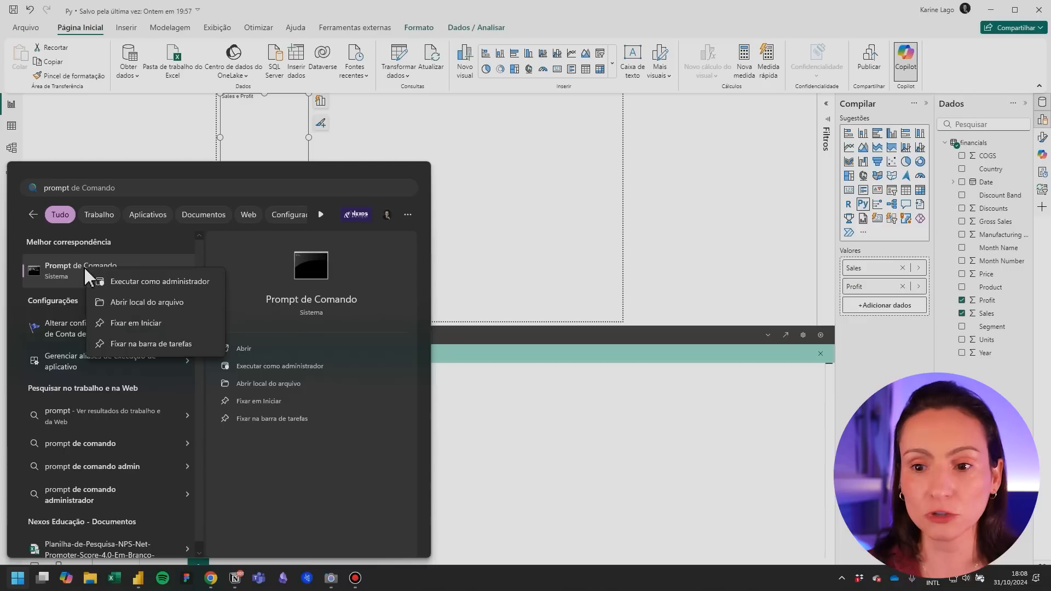
{"action": "left_click", "coordinate": [153, 283]}
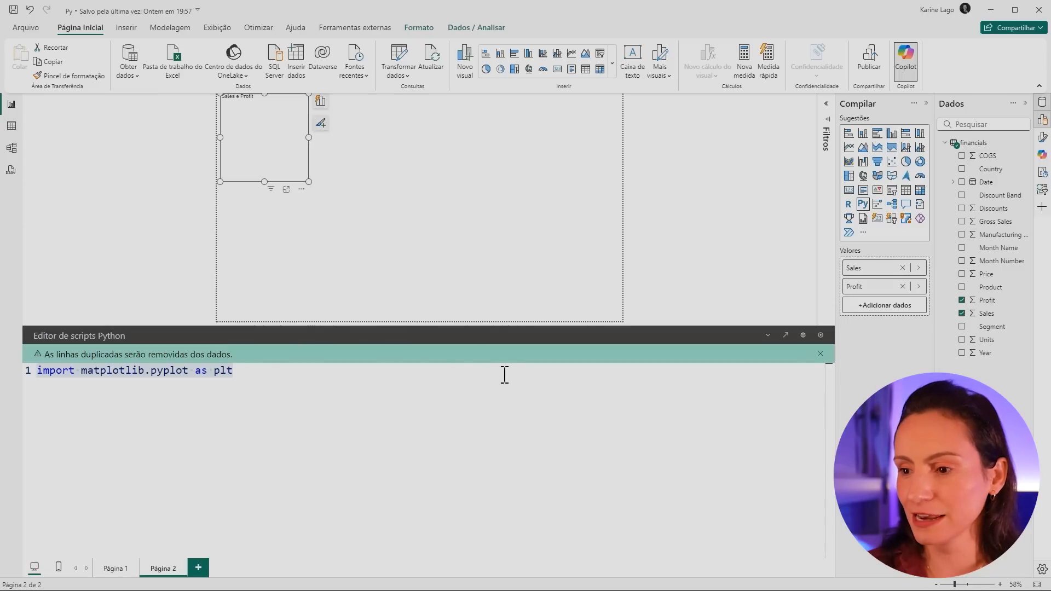
{"action": "scroll", "coordinate": [214, 271], "scroll_direction": "up", "scroll_amount": 2, "text": "ctrl"}
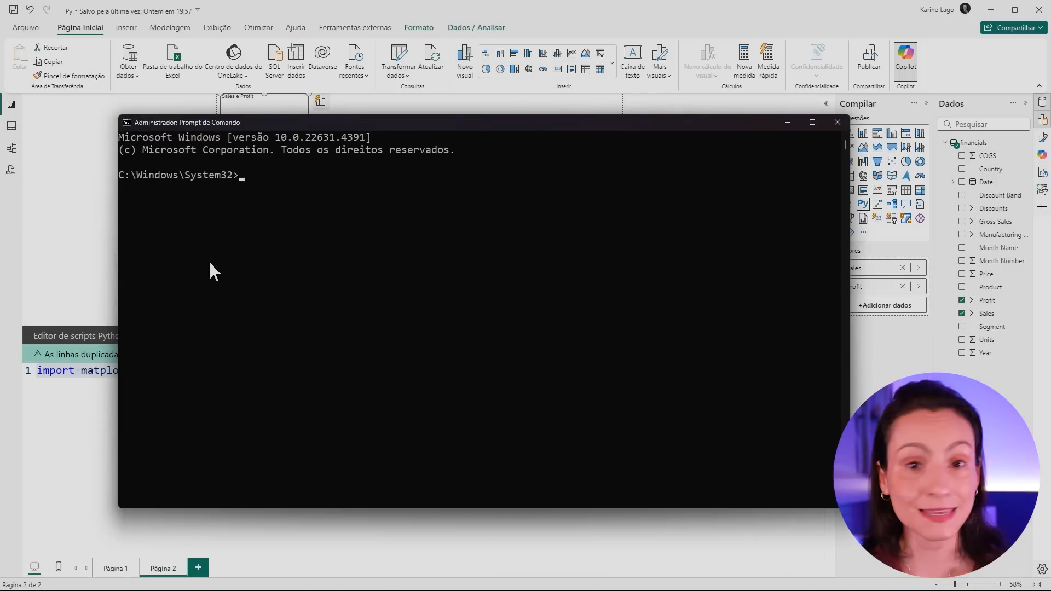
{"action": "type", "text": "py -m pip install matplotlib"}
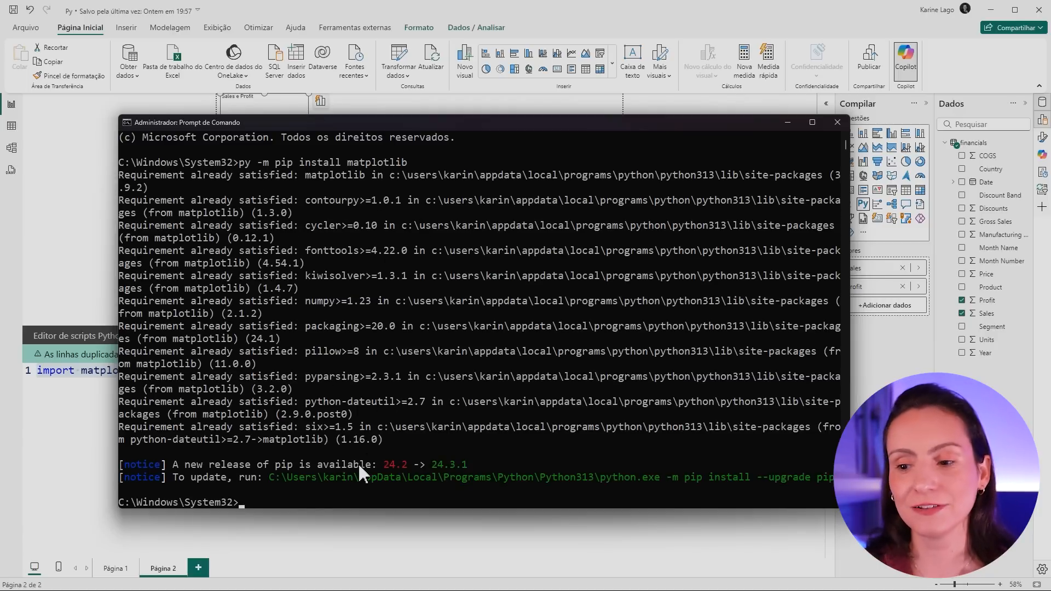
{"action": "left_click", "coordinate": [788, 122]}
Leave a blank line below the matplotlib import and start a plt.plot() call with dataset.Sales as its first argument.
{"action": "double_click", "coordinate": [219, 370]}
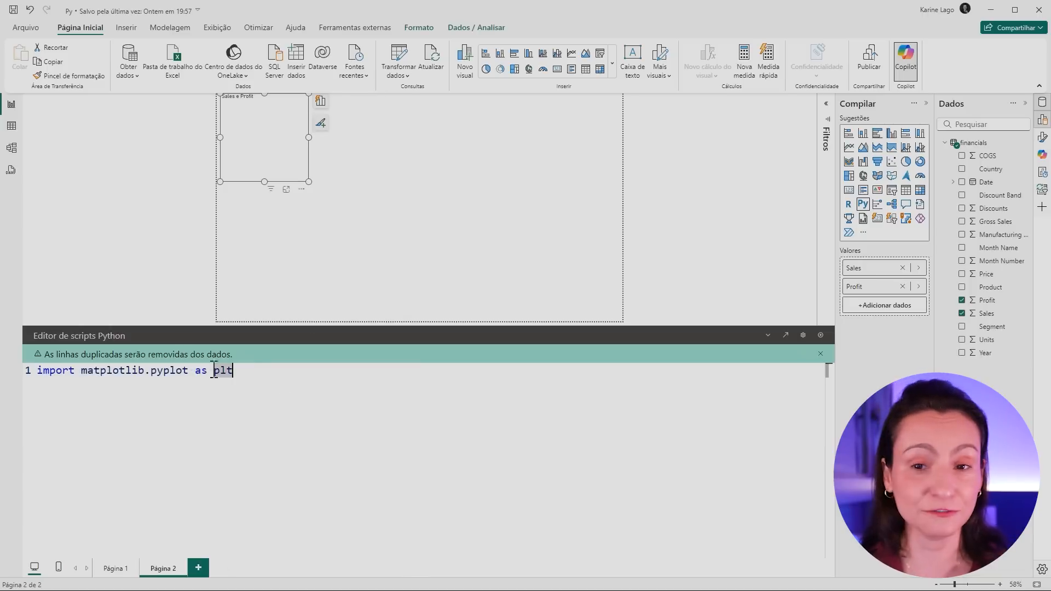
{"action": "left_click", "coordinate": [244, 377]}
{"action": "key", "text": "Return"}
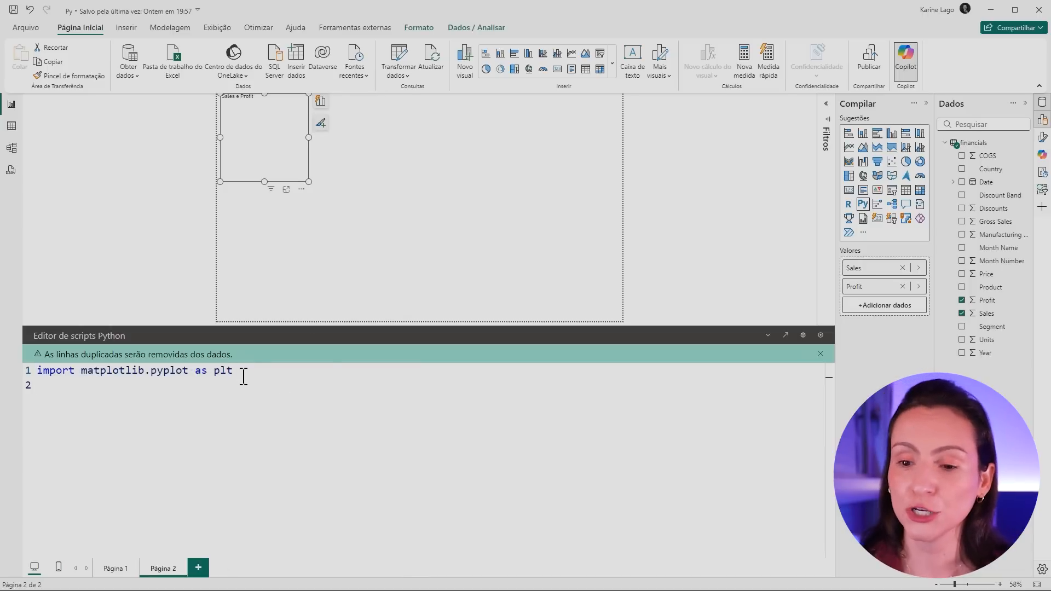
{"action": "left_click_drag", "start_coordinate": [81, 372], "coordinate": [278, 378]}
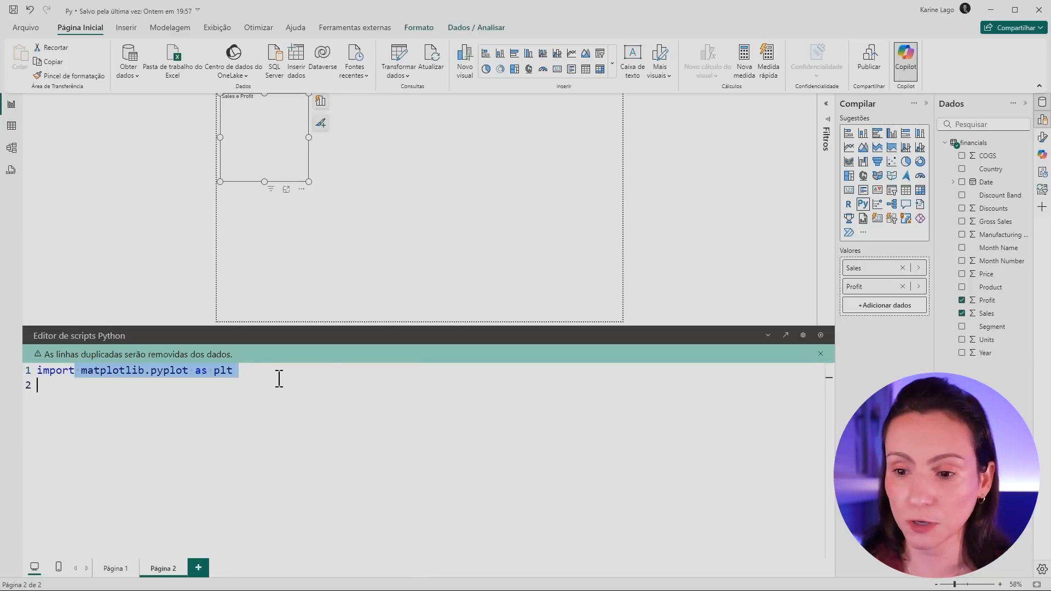
{"action": "left_click", "coordinate": [203, 408]}
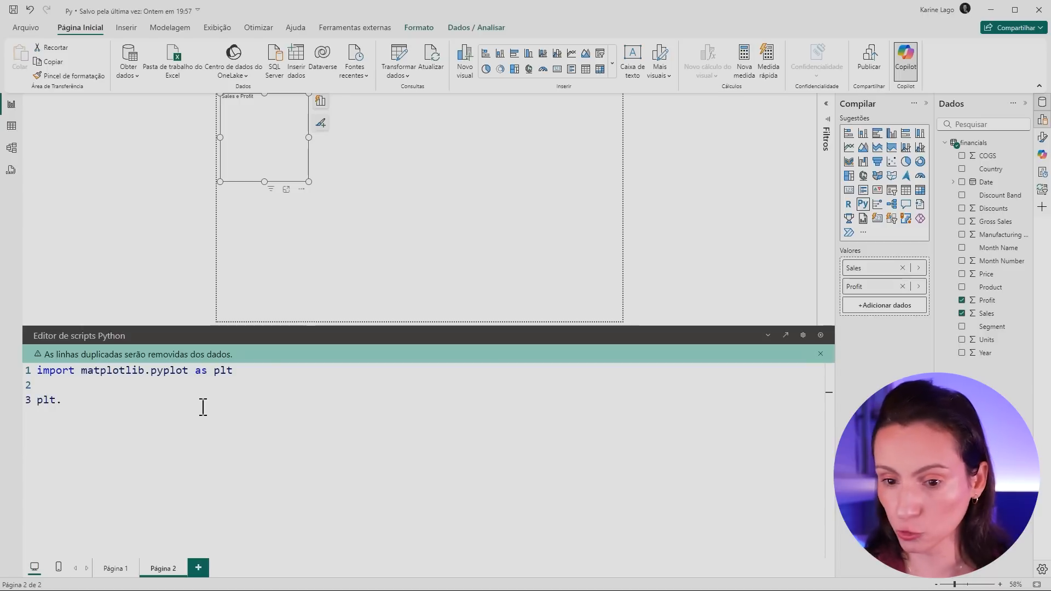
{"action": "type", "text": "plot("}
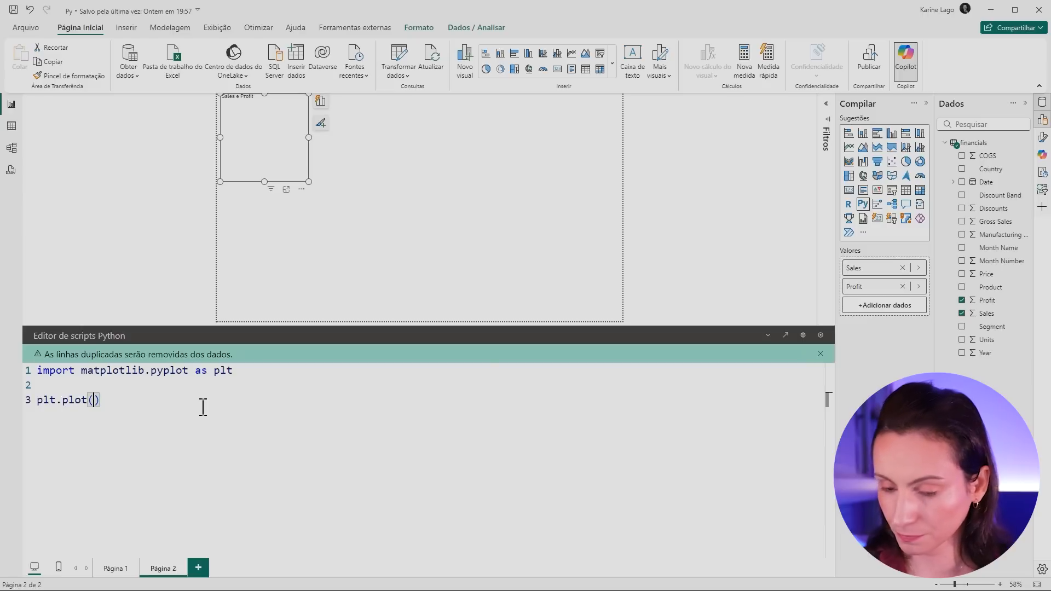
{"action": "type", "text": "dataset."}
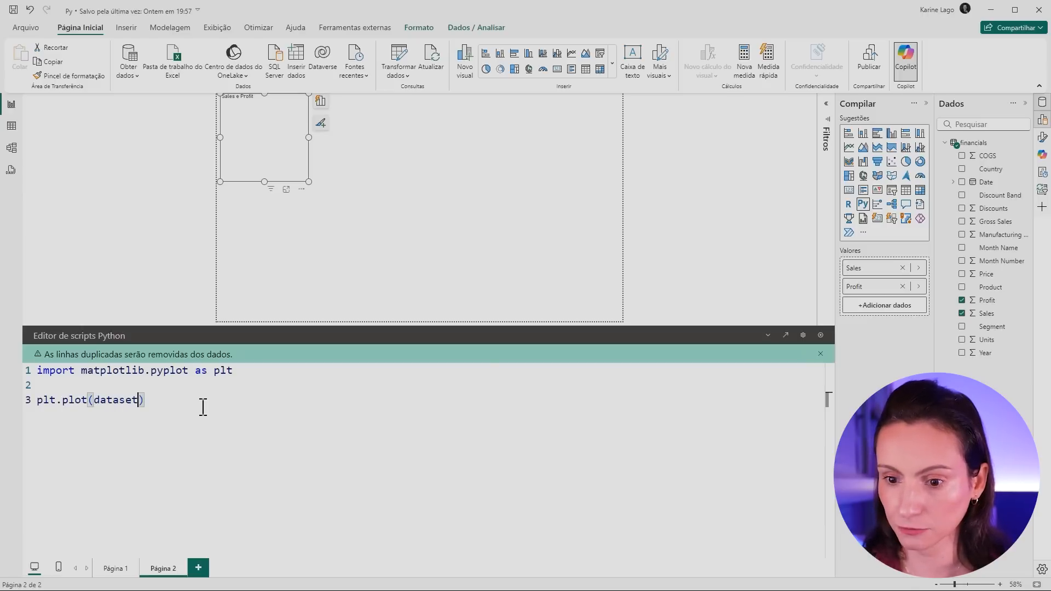
{"action": "type", "text": "Sales"}
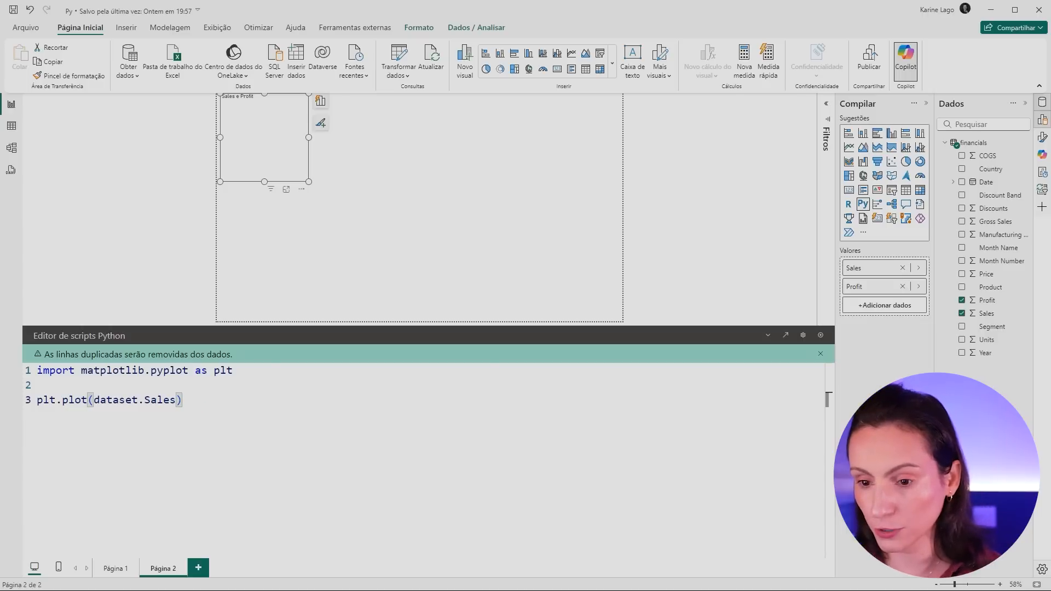
Add dataset.Profit as the second argument of the plt.plot() call.
{"action": "left_click_drag", "start_coordinate": [178, 390], "coordinate": [144, 410]}
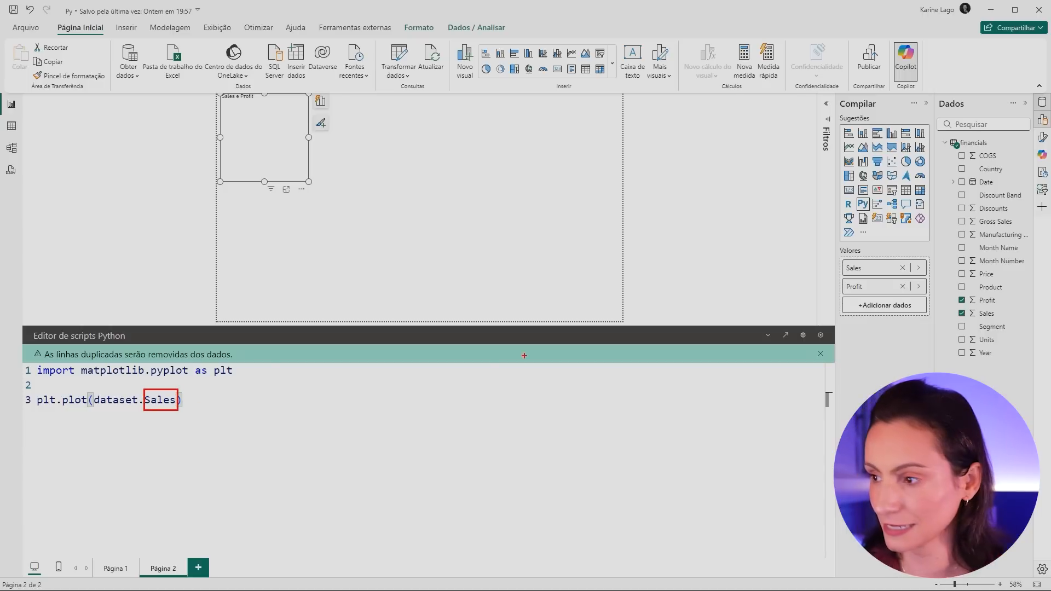
{"action": "left_click_drag", "start_coordinate": [870, 270], "coordinate": [877, 274]}
{"action": "key", "text": "Escape"}
{"action": "type", "text": ",dataset."}
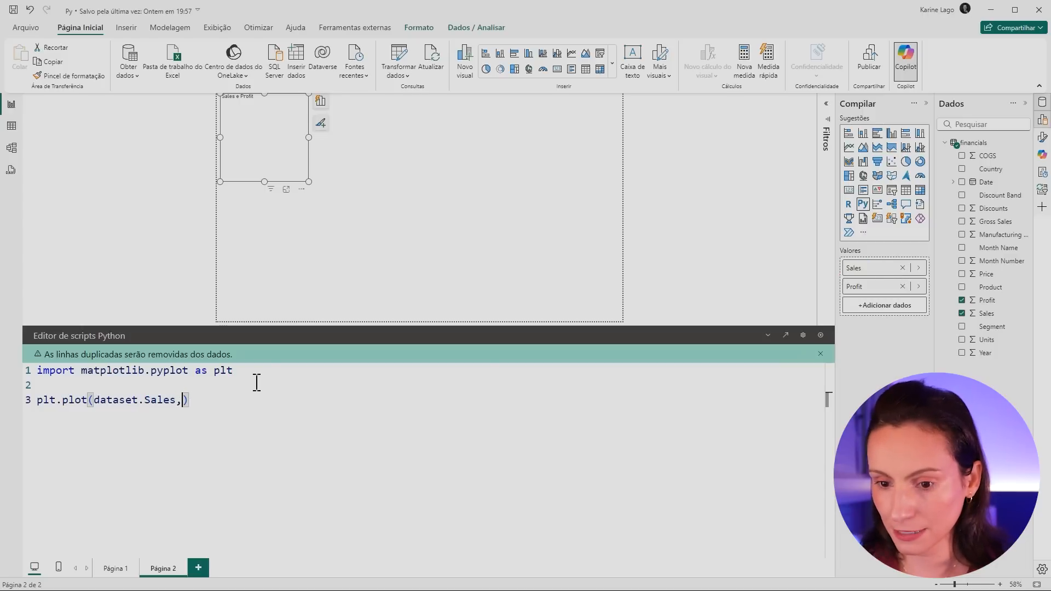
{"action": "type", "text": "Profit"}
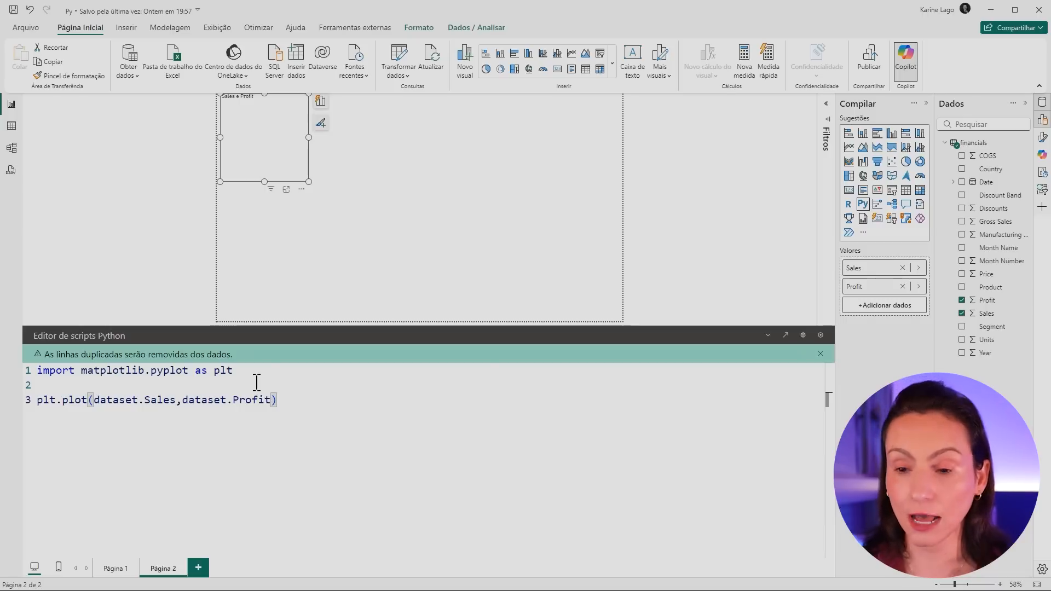
Add plt.show() on the line below the plot call and run the Python script.
{"action": "key", "text": "Return"}
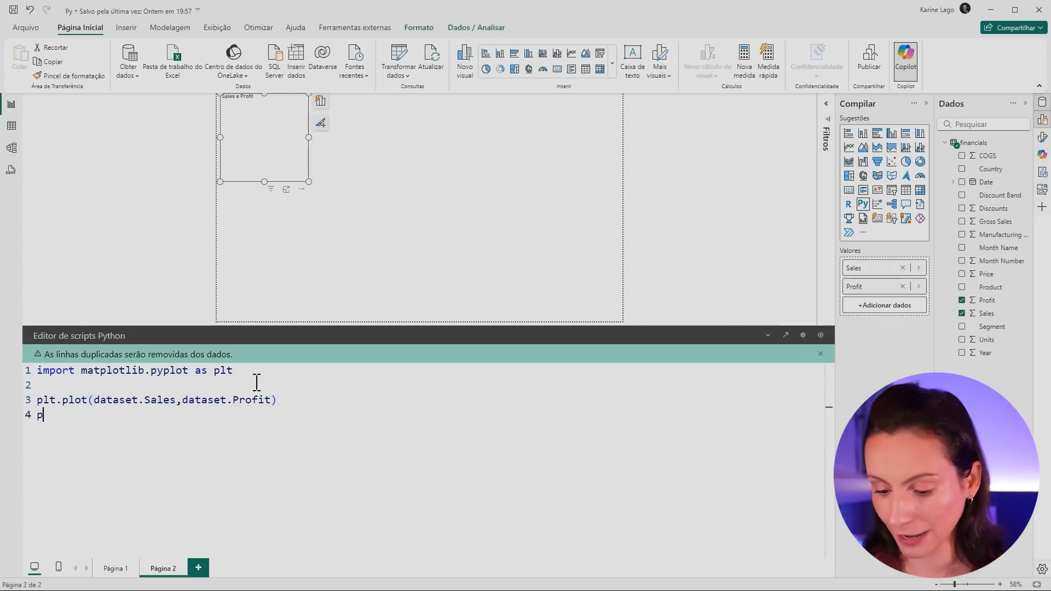
{"action": "type", "text": "plt.show()"}
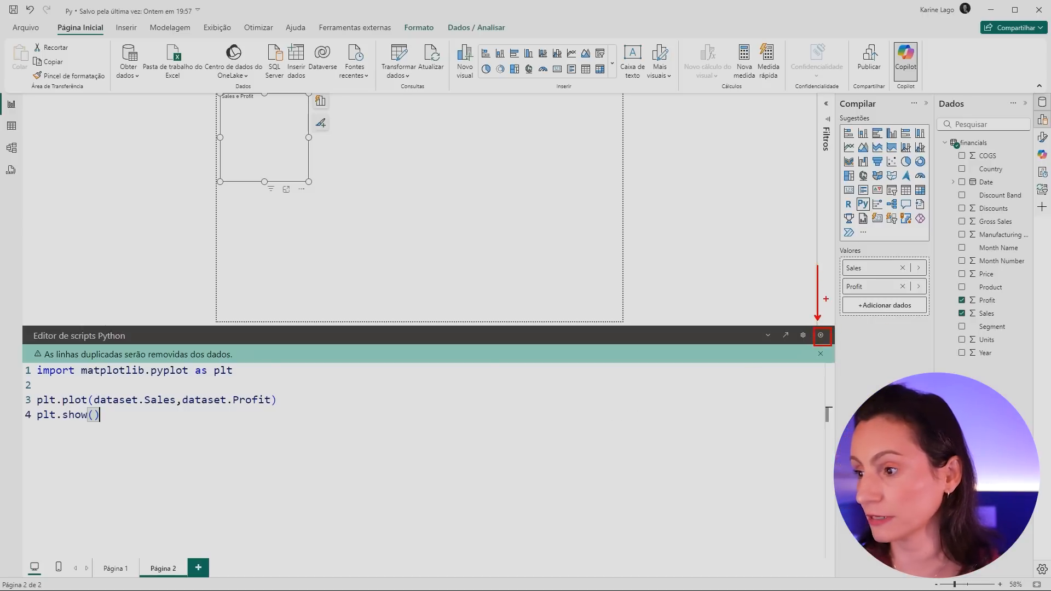
{"action": "left_click", "coordinate": [821, 335]}
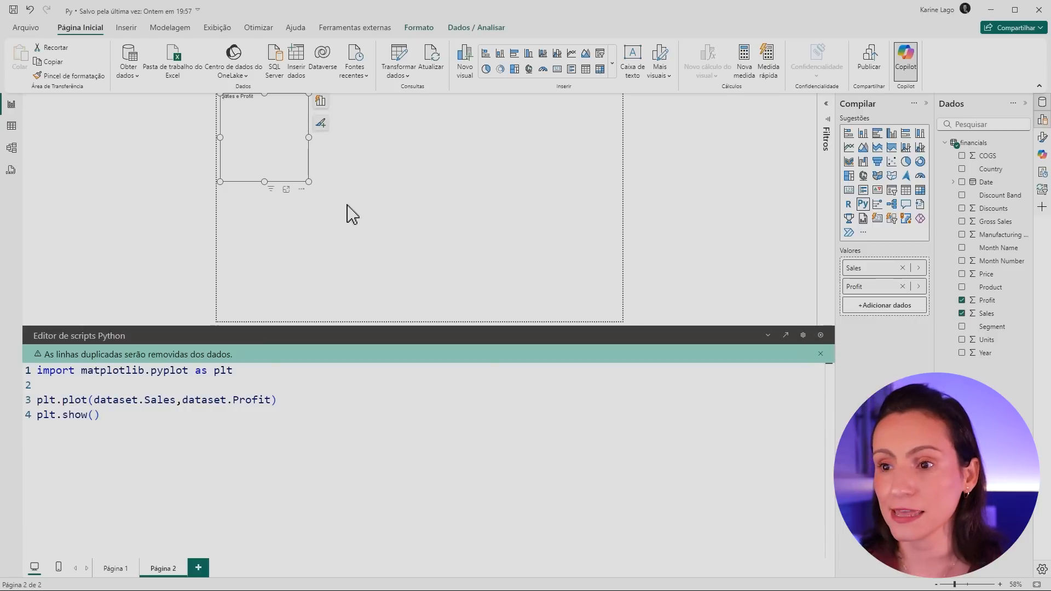
Enlarge the Python visual to cover most of the report page and deselect it.
{"action": "left_click_drag", "start_coordinate": [311, 184], "coordinate": [586, 321]}
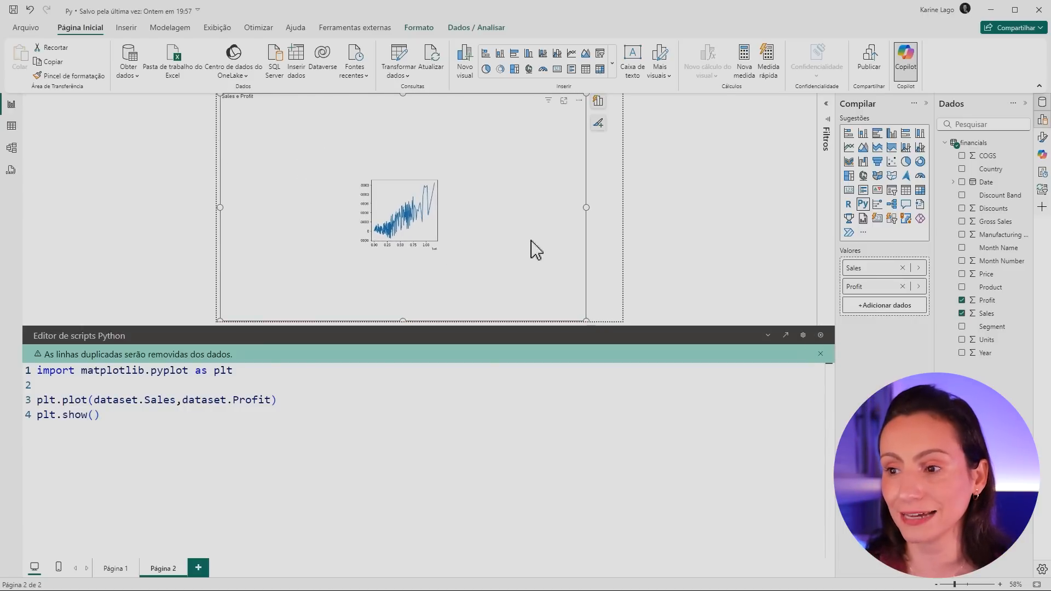
{"action": "left_click", "coordinate": [654, 234]}
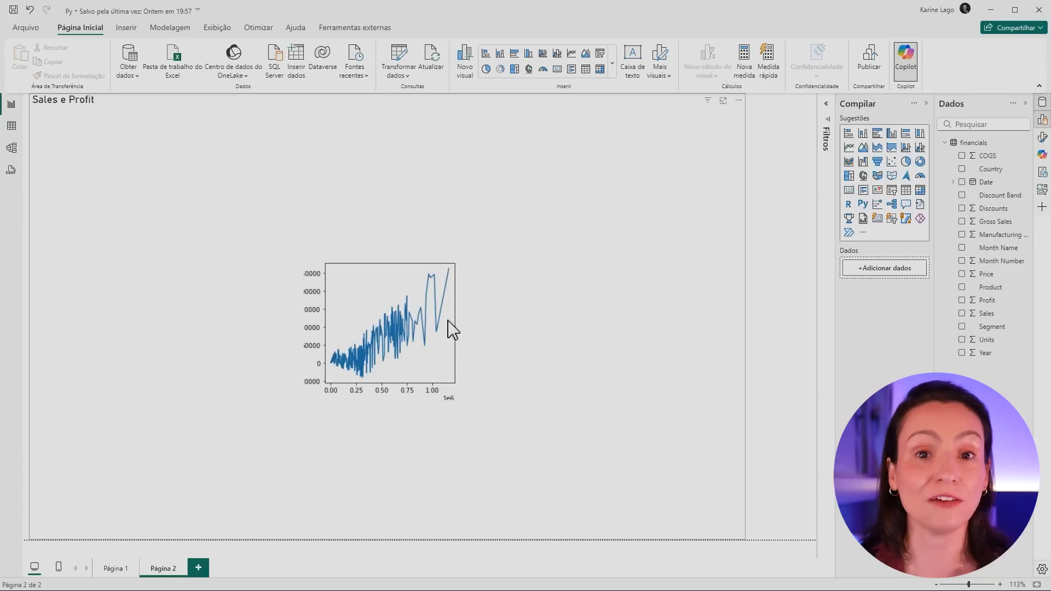
Add the format string 'go' as the third argument of plt.plot() in the visual's script and rerun it.
{"action": "left_click", "coordinate": [495, 324]}
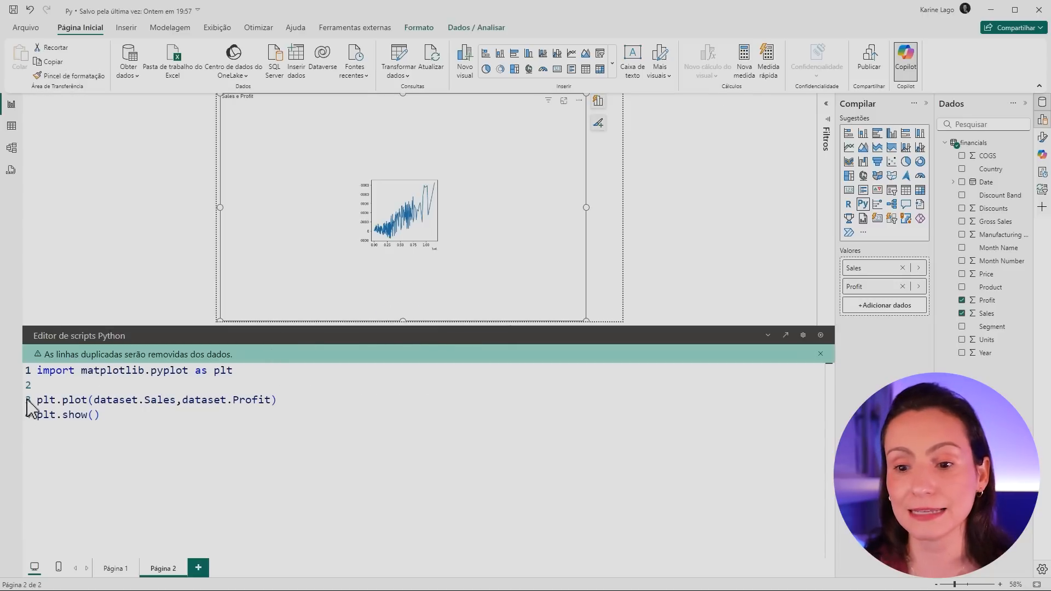
{"action": "left_click", "coordinate": [74, 400]}
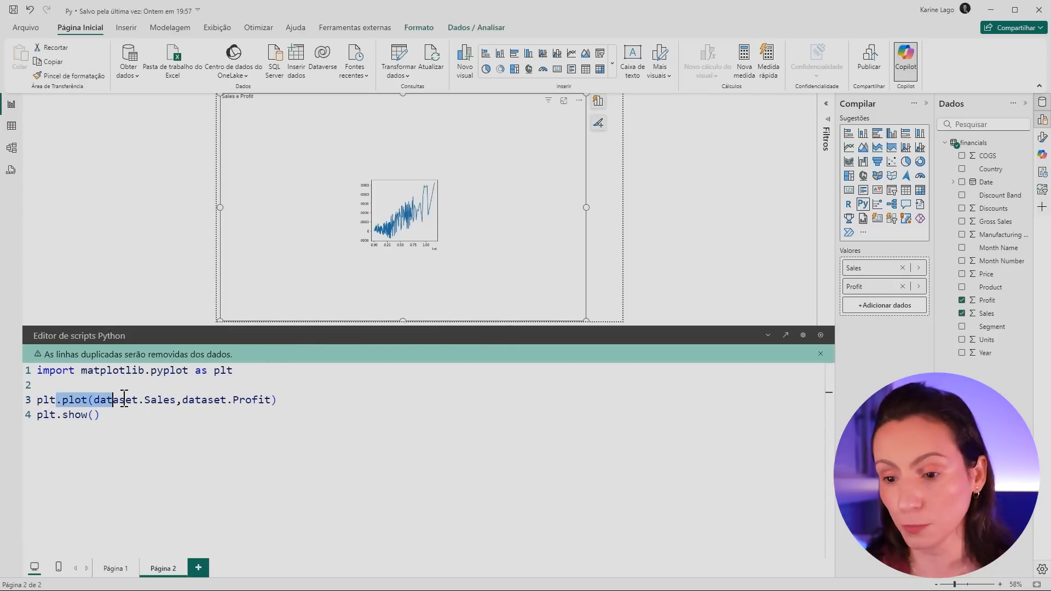
{"action": "left_click", "coordinate": [271, 400]}
{"action": "type", "text": ","}
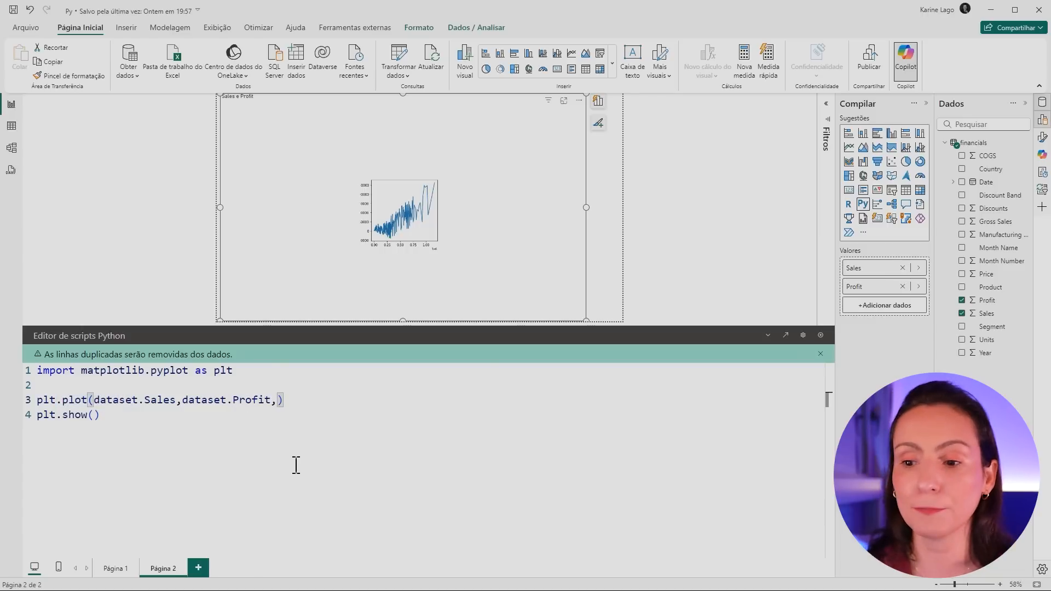
{"action": "type", "text": "'"}
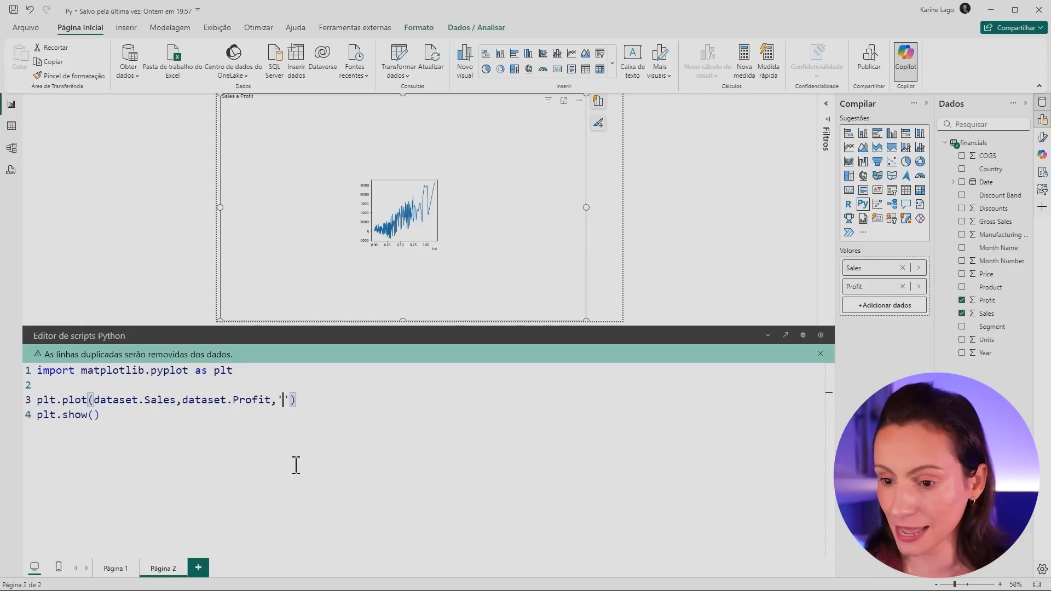
{"action": "type", "text": "go"}
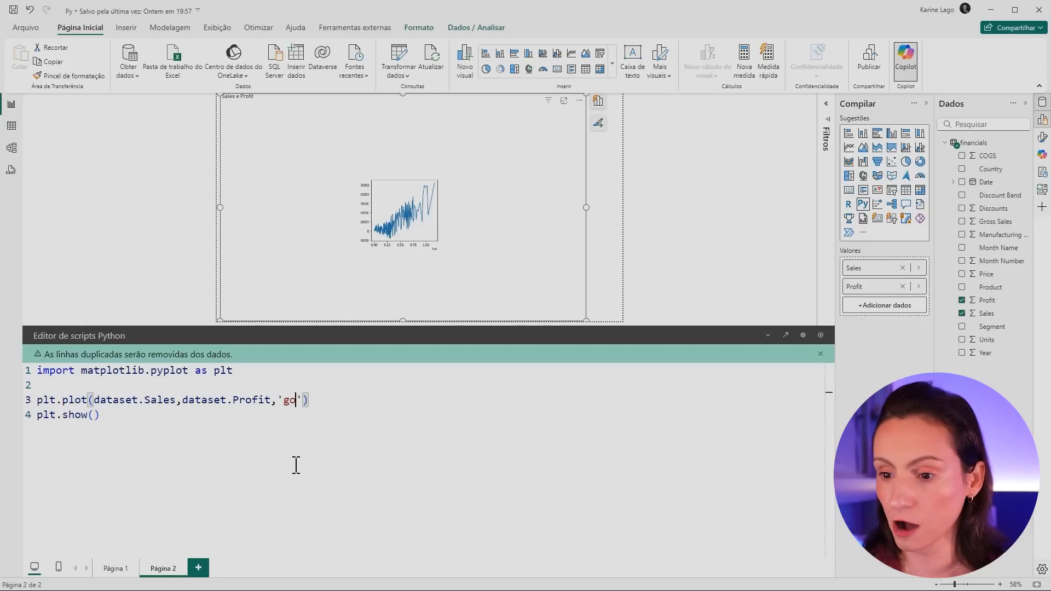
{"action": "left_click", "coordinate": [820, 336]}
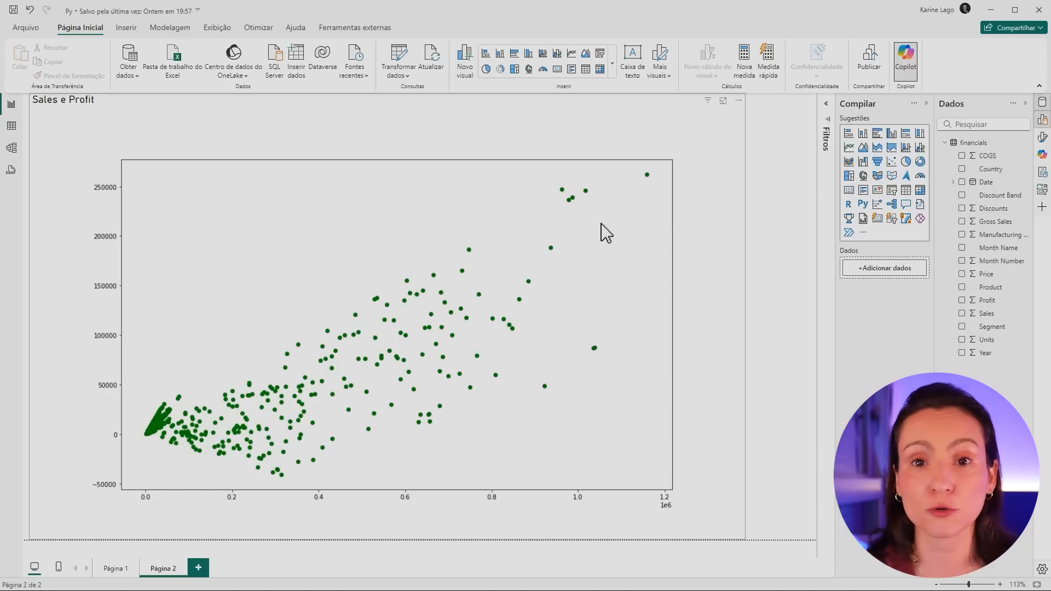
Look over the page formatting options, including Tela de fundo, and close them.
{"action": "left_click", "coordinate": [1042, 137]}
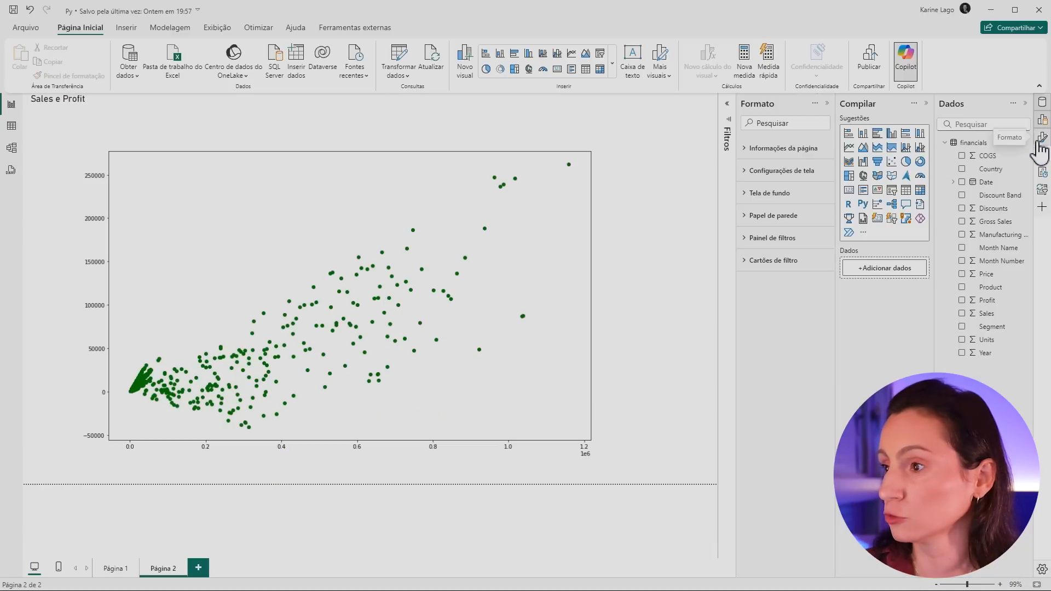
{"action": "left_click", "coordinate": [785, 197]}
{"action": "left_click", "coordinate": [785, 197]}
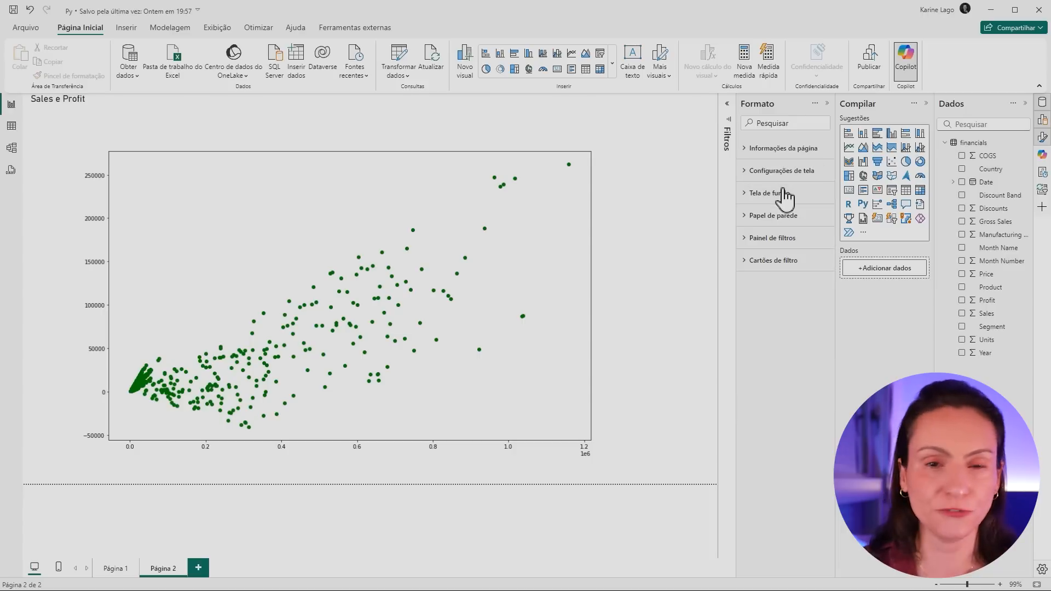
{"action": "left_click", "coordinate": [827, 104]}
Open the Python visual's script and insert an empty line between the plt.plot() call and plt.show().
{"action": "left_click", "coordinate": [708, 240]}
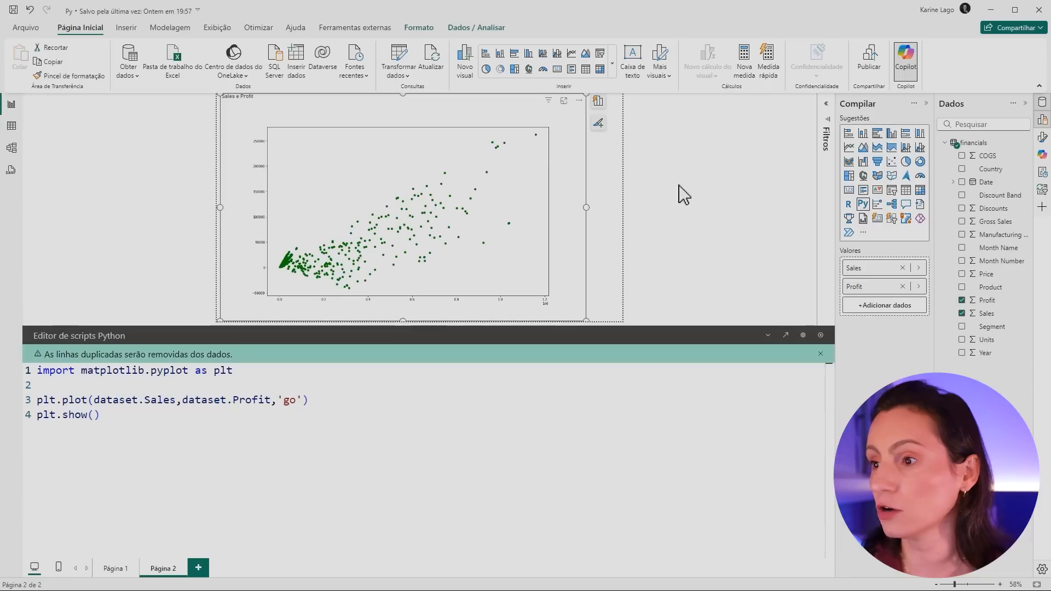
{"action": "left_click", "coordinate": [144, 415]}
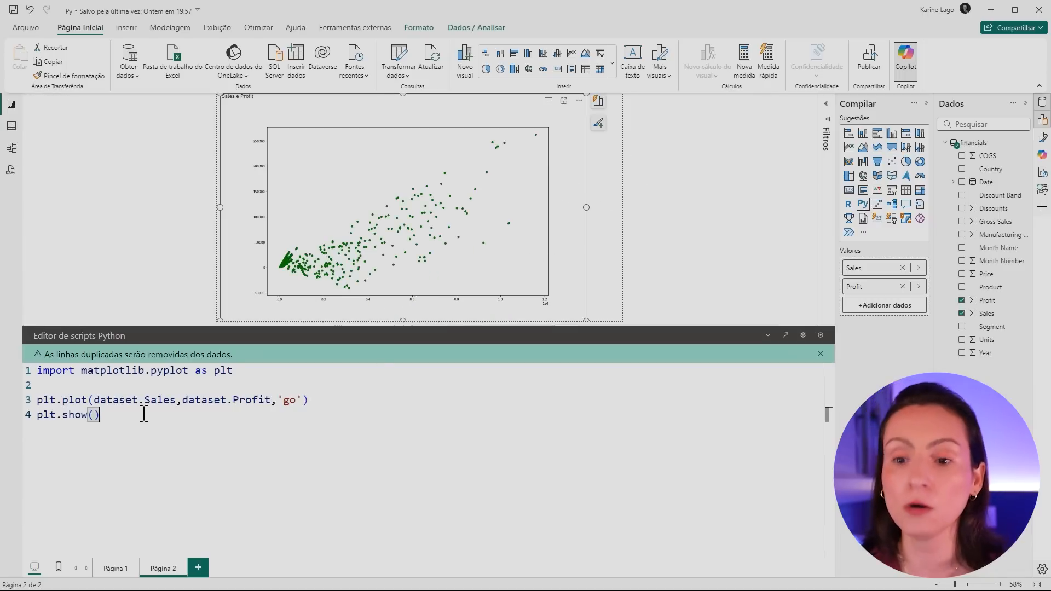
{"action": "key", "text": "Home"}
{"action": "key", "text": "Return"}
{"action": "double_click", "coordinate": [150, 405]}
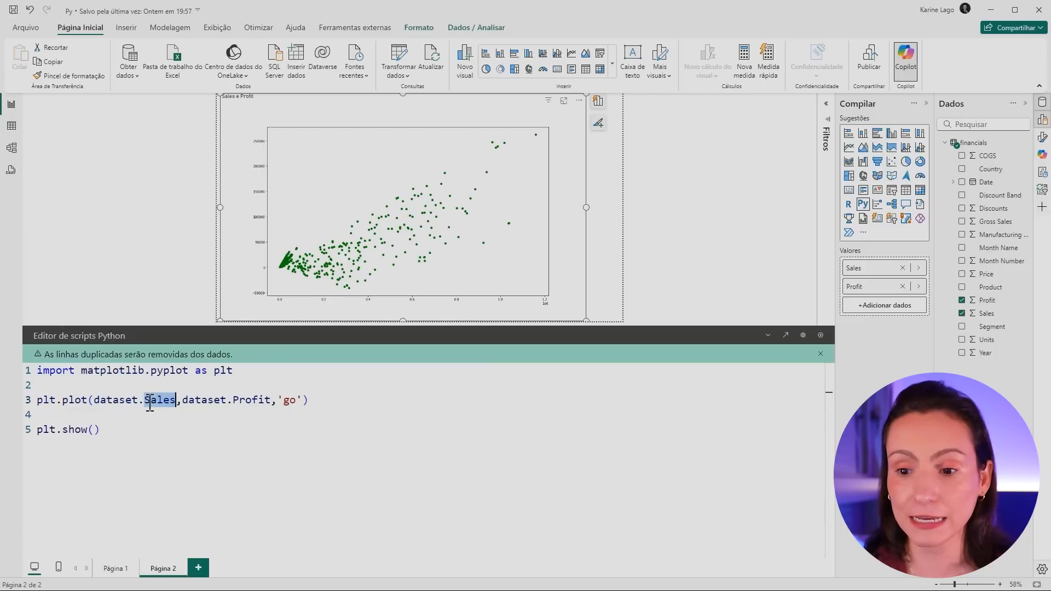
{"action": "triple_click", "coordinate": [151, 402]}
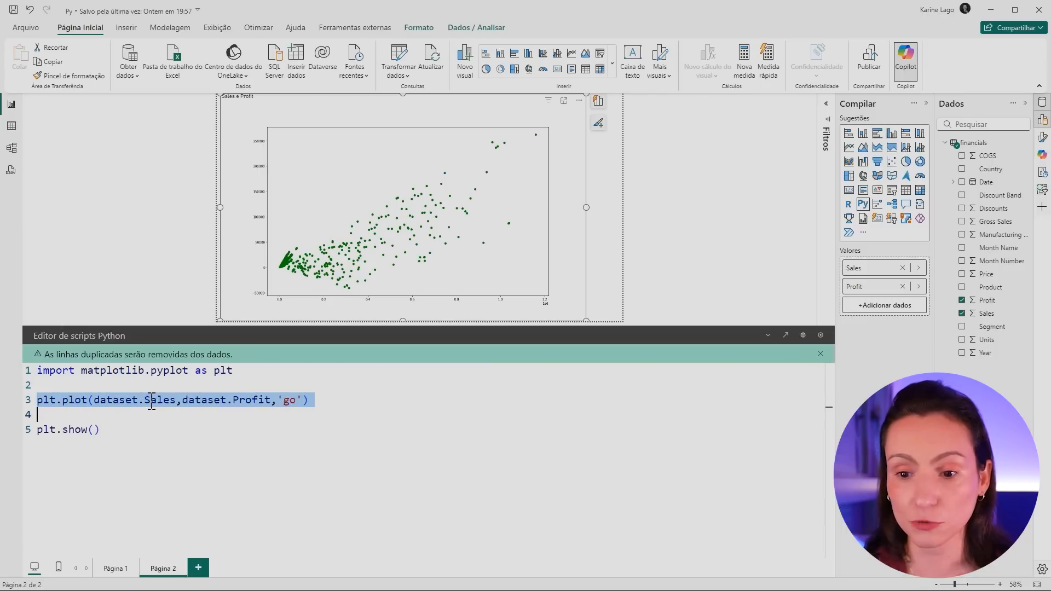
{"action": "left_click", "coordinate": [64, 415]}
Add plt.title('Relacionamento entre Vendas e Lucro') on the empty line, run the script and deselect the visual.
{"action": "type", "text": "plt.titl"}
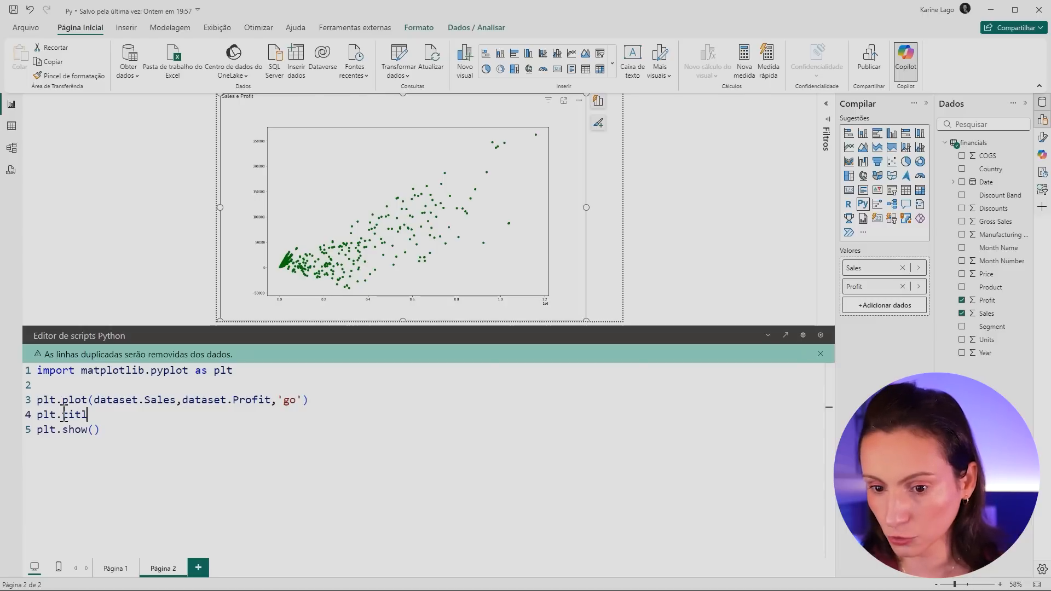
{"action": "type", "text": "e('"}
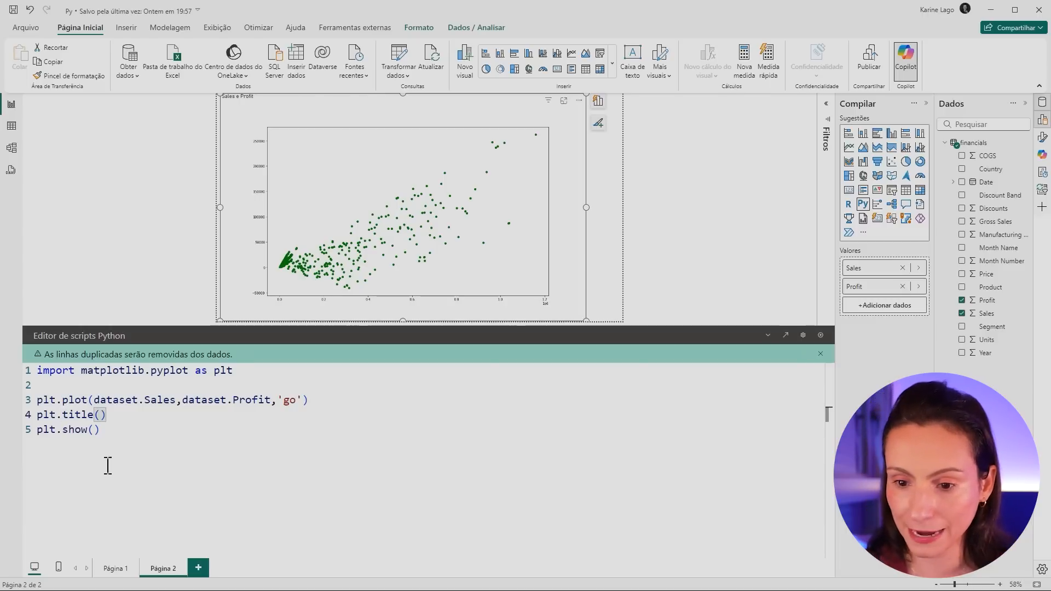
{"action": "type", "text": "Relacio"}
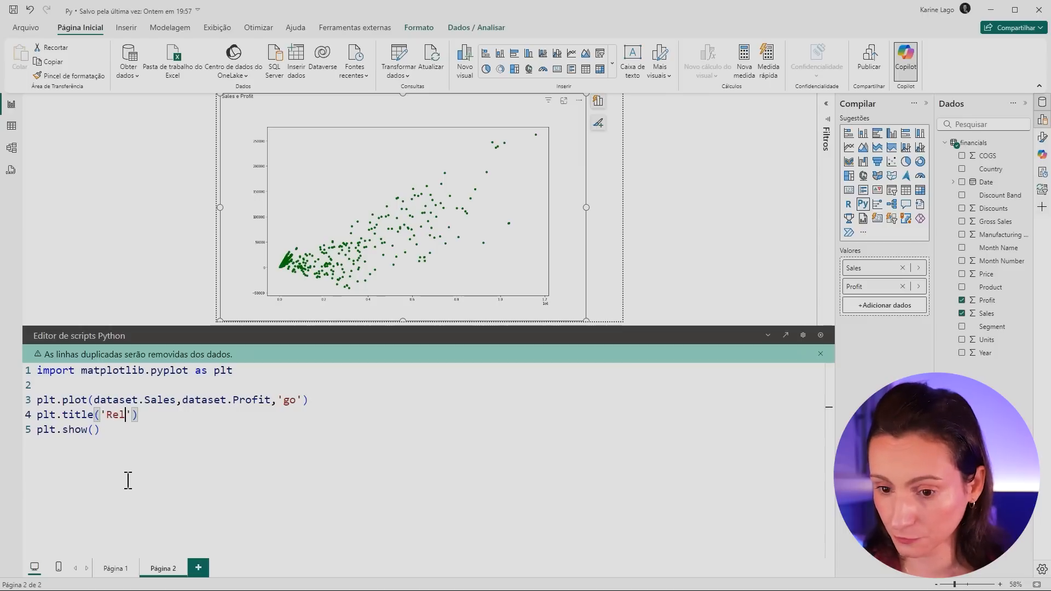
{"action": "type", "text": "namento entre Vend"}
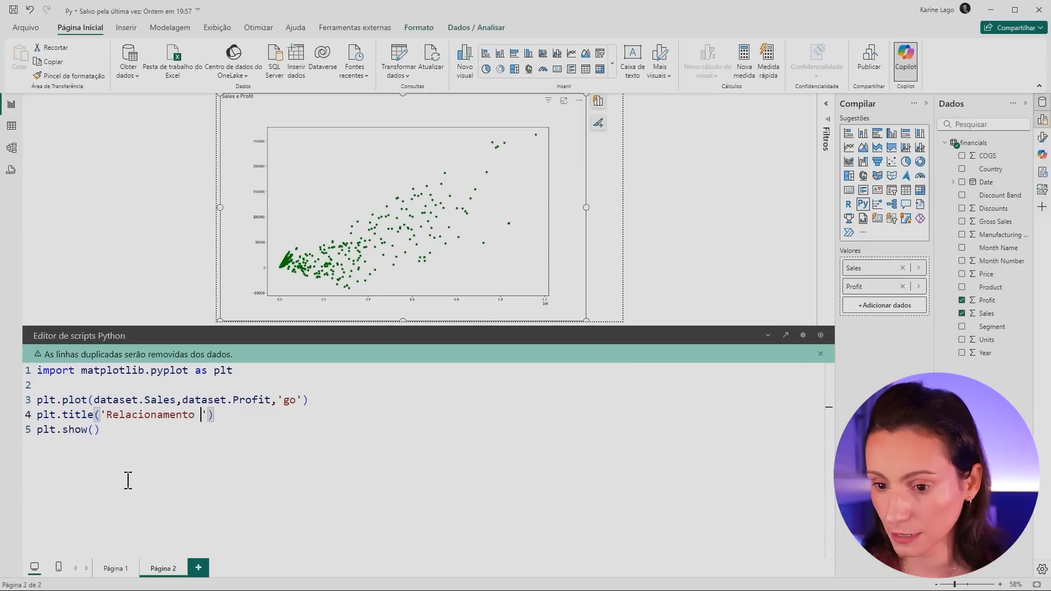
{"action": "type", "text": "as e Lucro"}
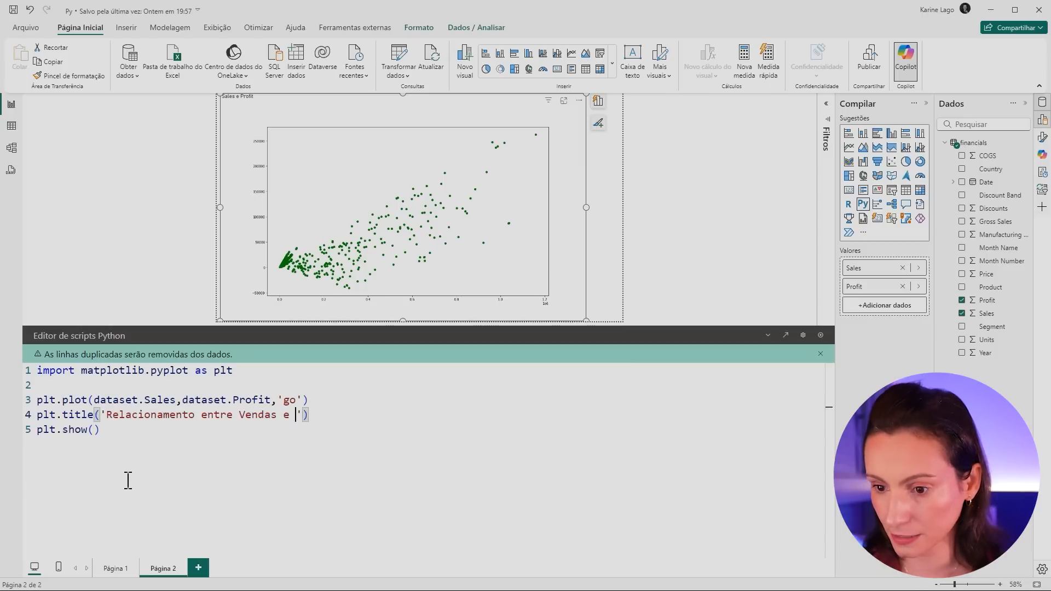
{"action": "left_click", "coordinate": [820, 335]}
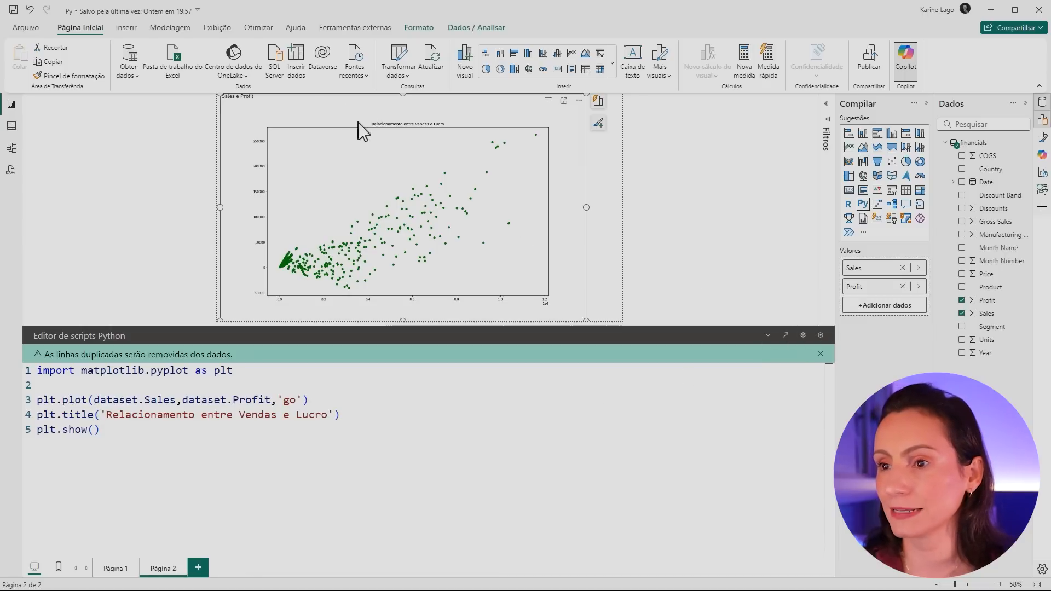
{"action": "left_click", "coordinate": [615, 171]}
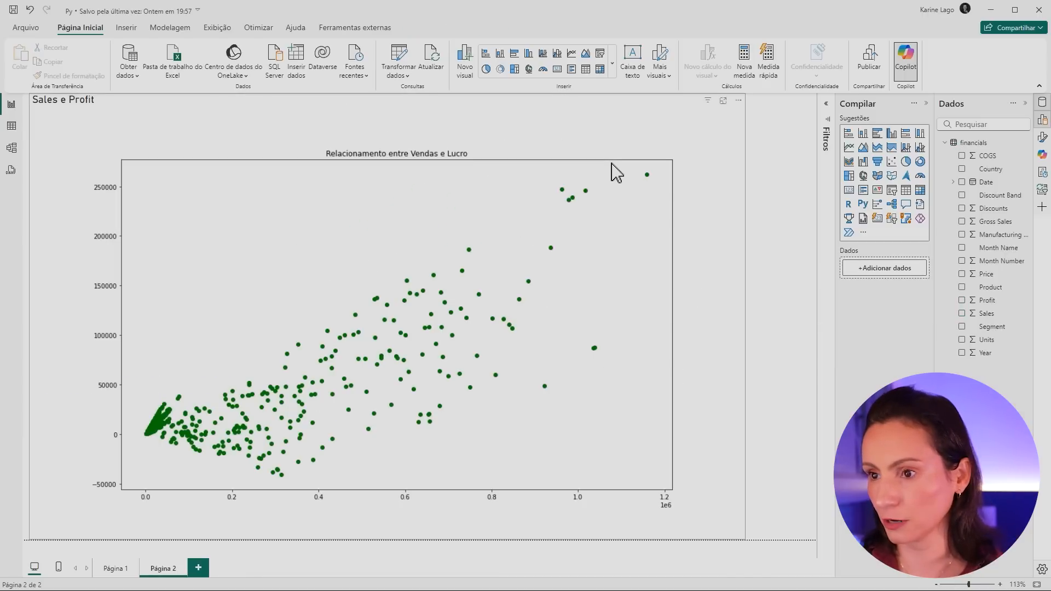
{"action": "mouse_move", "coordinate": [316, 136]}
{"action": "left_mouse_down"}
{"action": "mouse_move", "coordinate": [409, 166]}
{"action": "mouse_move", "coordinate": [502, 176]}
{"action": "left_mouse_up"}
{"action": "key", "text": "Escape"}
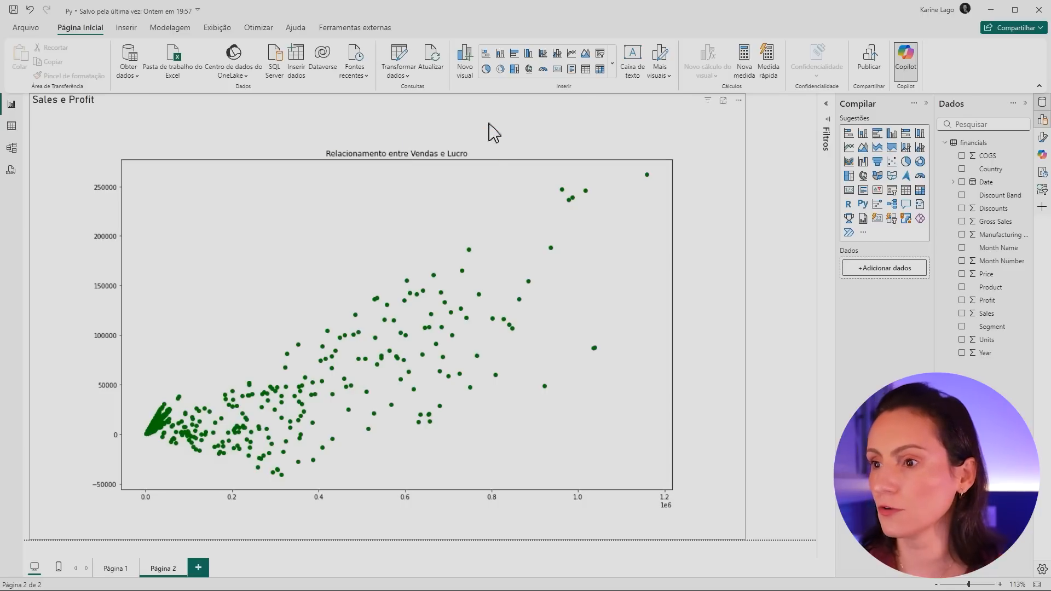
Add plt.xlabel('Vendas') to the visual's script on a new line below the title call.
{"action": "left_click", "coordinate": [488, 144]}
{"action": "left_click", "coordinate": [390, 410]}
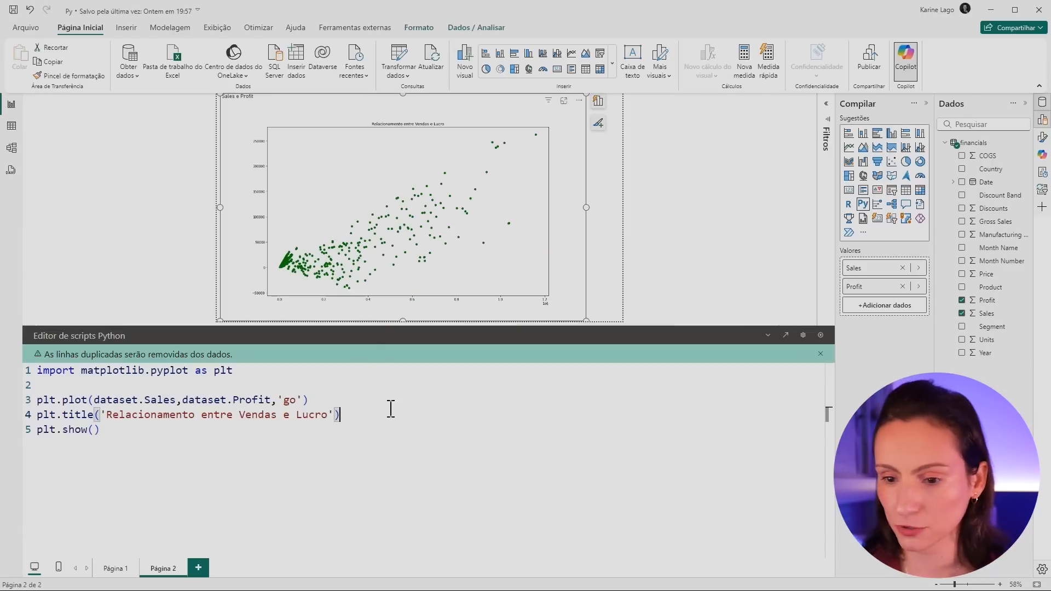
{"action": "key", "text": "Return"}
{"action": "type", "text": "plt.xlabel('"}
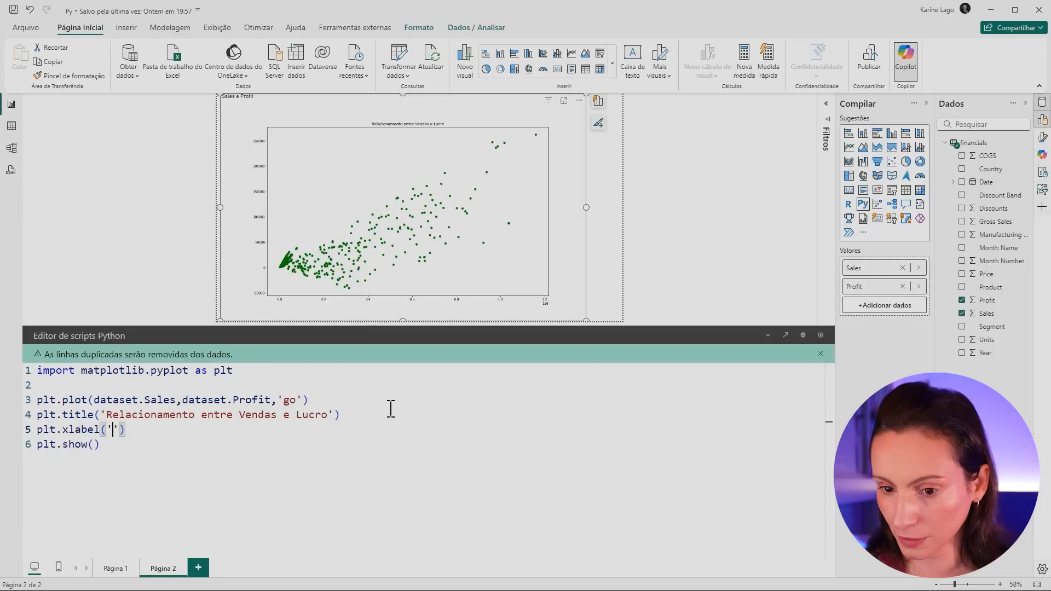
{"action": "type", "text": "Vendas"}
{"action": "left_click", "coordinate": [176, 401]}
{"action": "left_click_drag", "start_coordinate": [176, 401], "coordinate": [92, 400]}
{"action": "left_click", "coordinate": [179, 432]}
Add plt.ylabel('Lucro') below the xlabel line, rerun the script and deselect the visual.
{"action": "key", "text": "Return"}
{"action": "type", "text": "plt.ylabel('"}
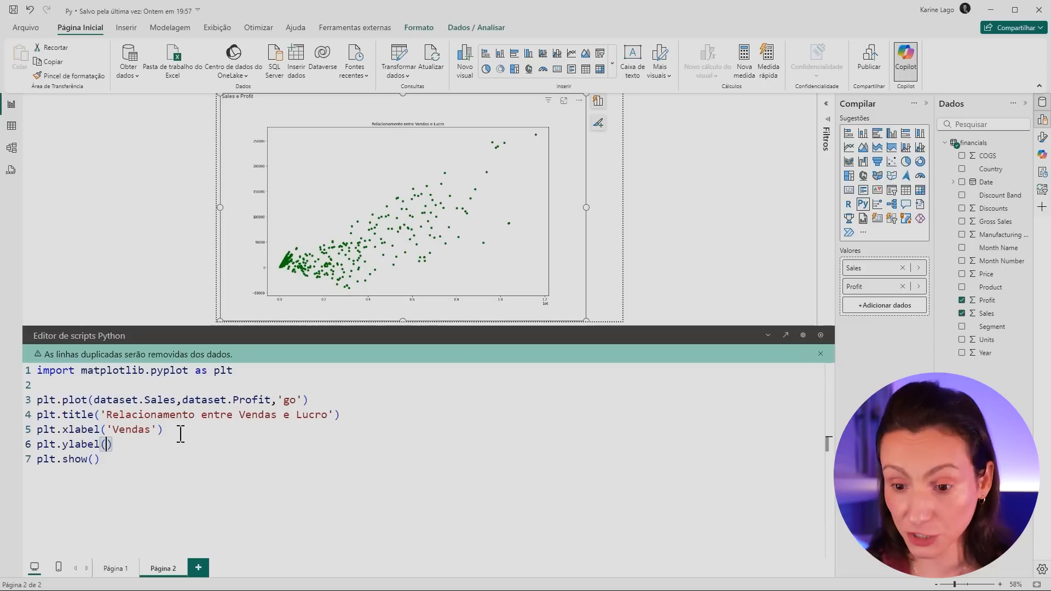
{"action": "type", "text": "Lucro"}
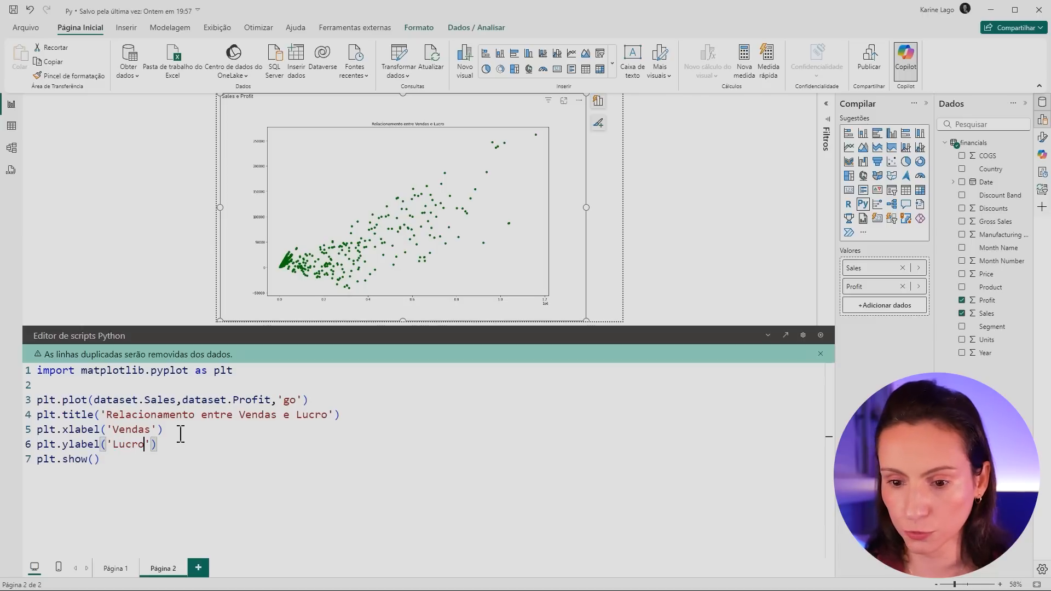
{"action": "left_click", "coordinate": [820, 334]}
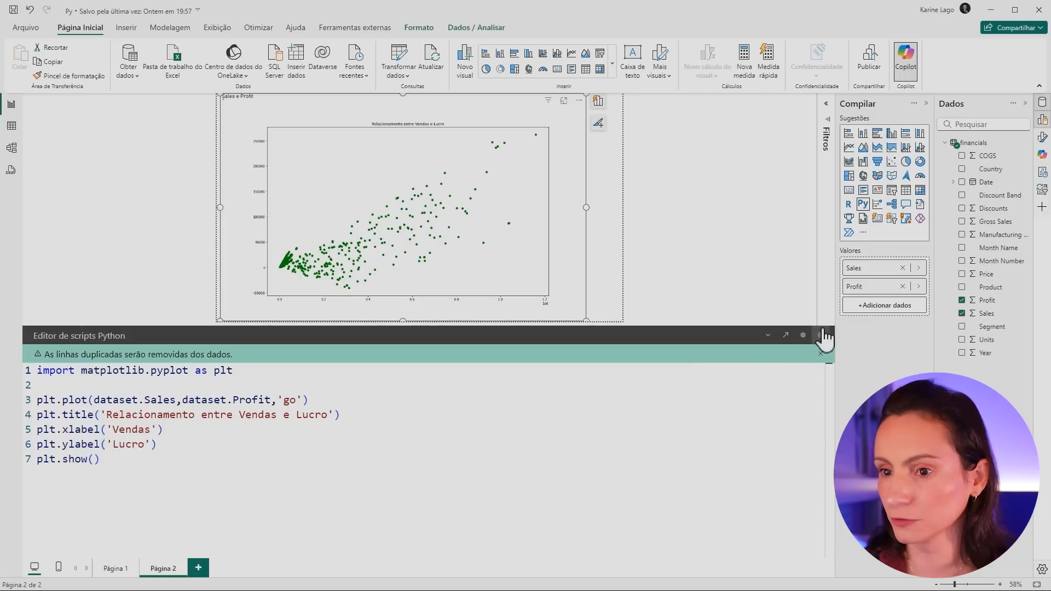
{"action": "left_click", "coordinate": [594, 242]}
{"action": "left_click_drag", "start_coordinate": [109, 293], "coordinate": [75, 353]}
{"action": "left_click_drag", "start_coordinate": [385, 499], "coordinate": [436, 522]}
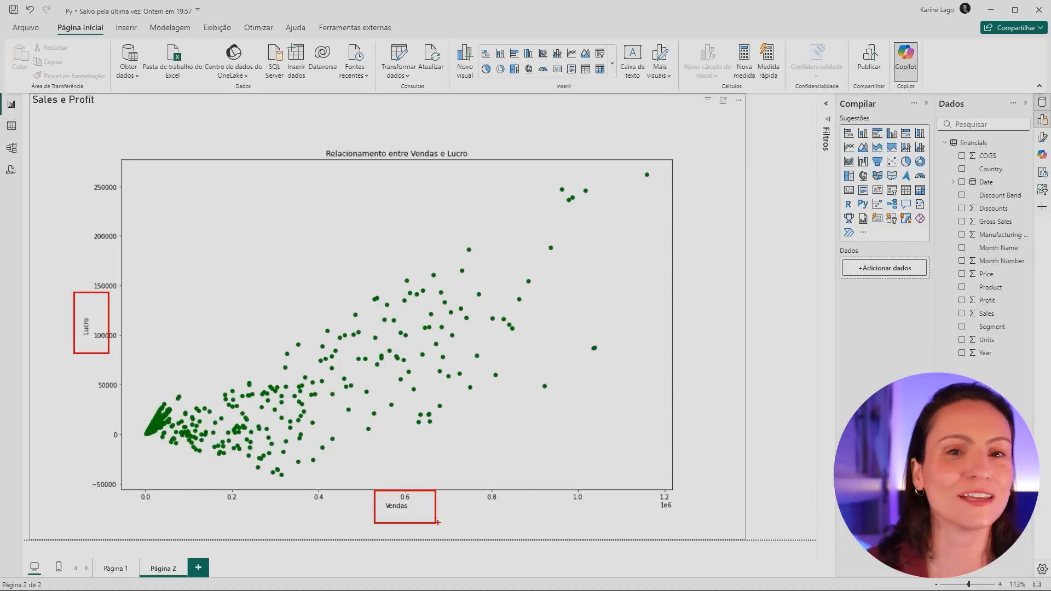
{"action": "key", "text": "Escape"}
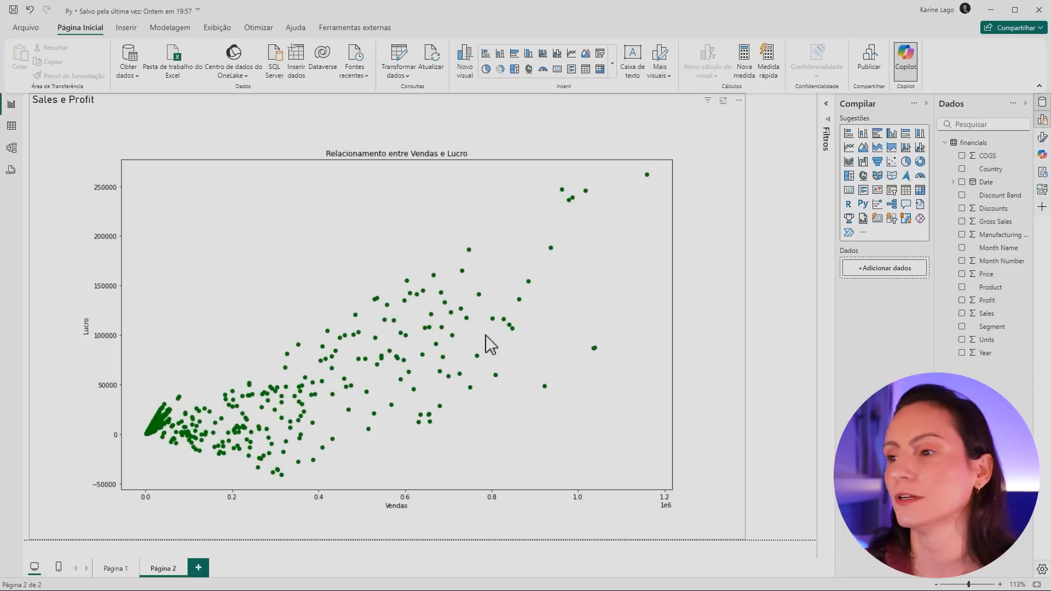
Add plt.grid(True) below the ylabel line in the visual's script, rerun it and deselect the visual.
{"action": "left_click", "coordinate": [690, 292]}
{"action": "left_click", "coordinate": [173, 448]}
{"action": "key", "text": "Return"}
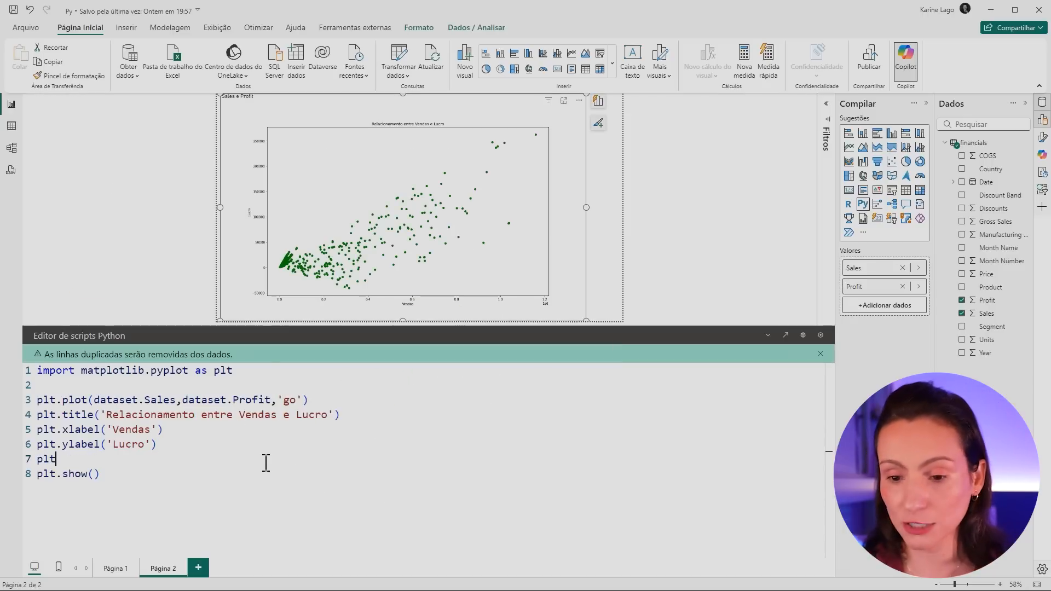
{"action": "type", "text": "plt.gri"}
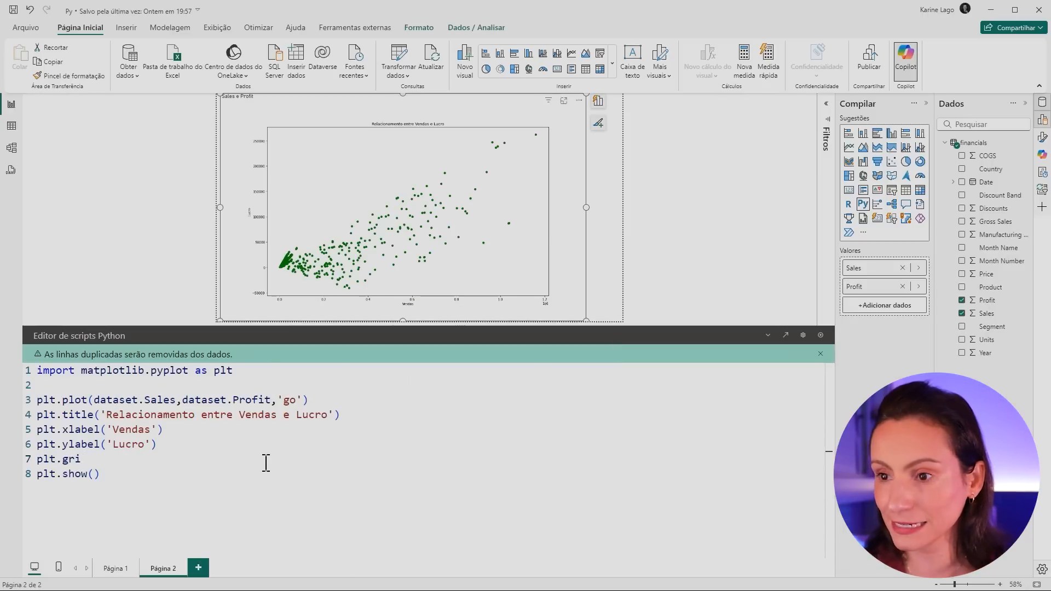
{"action": "type", "text": "d(True"}
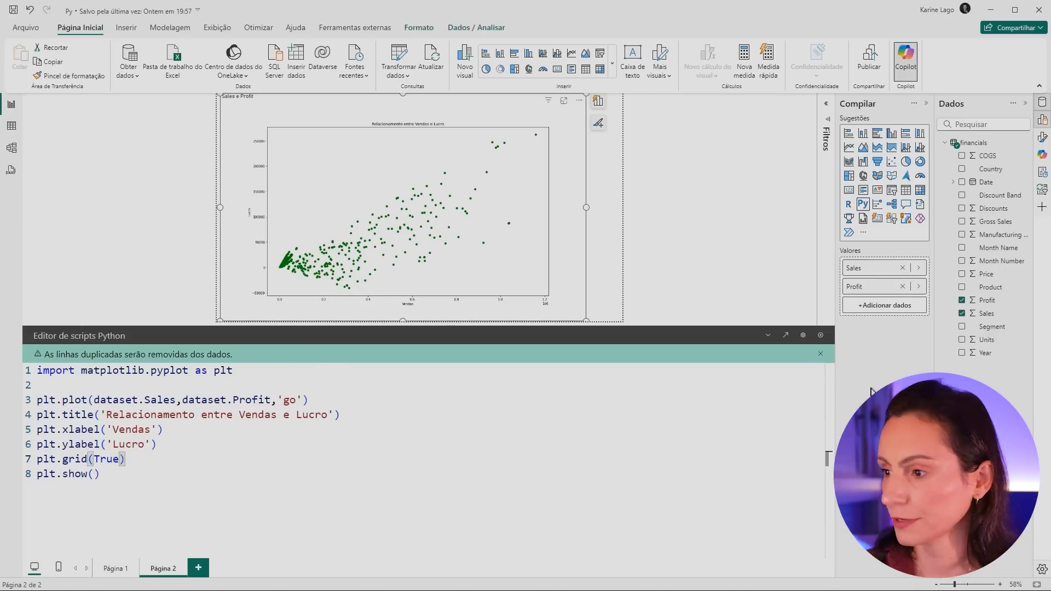
{"action": "left_click", "coordinate": [821, 335]}
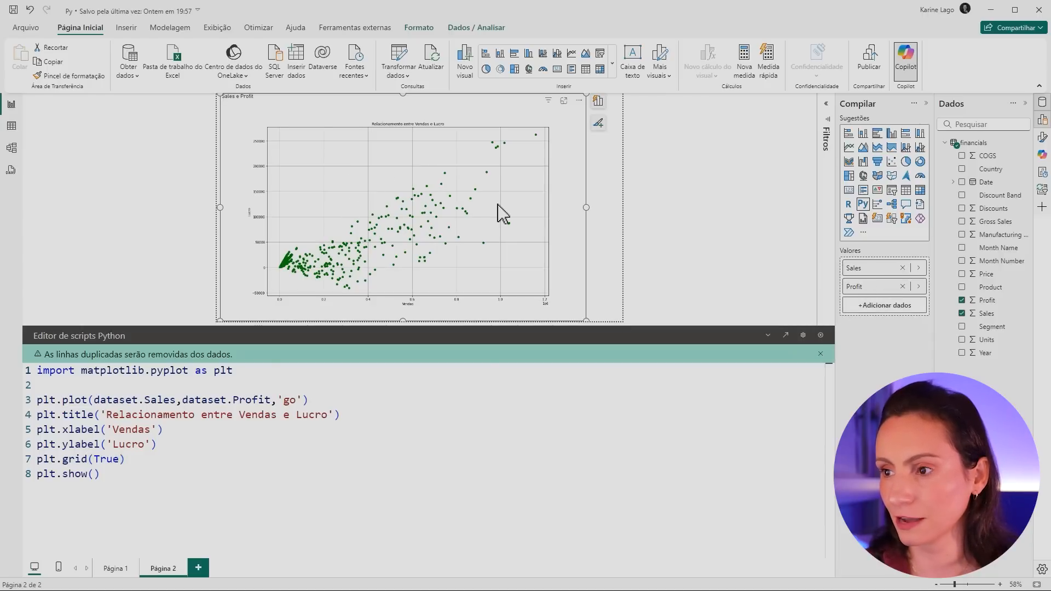
{"action": "left_click", "coordinate": [602, 208]}
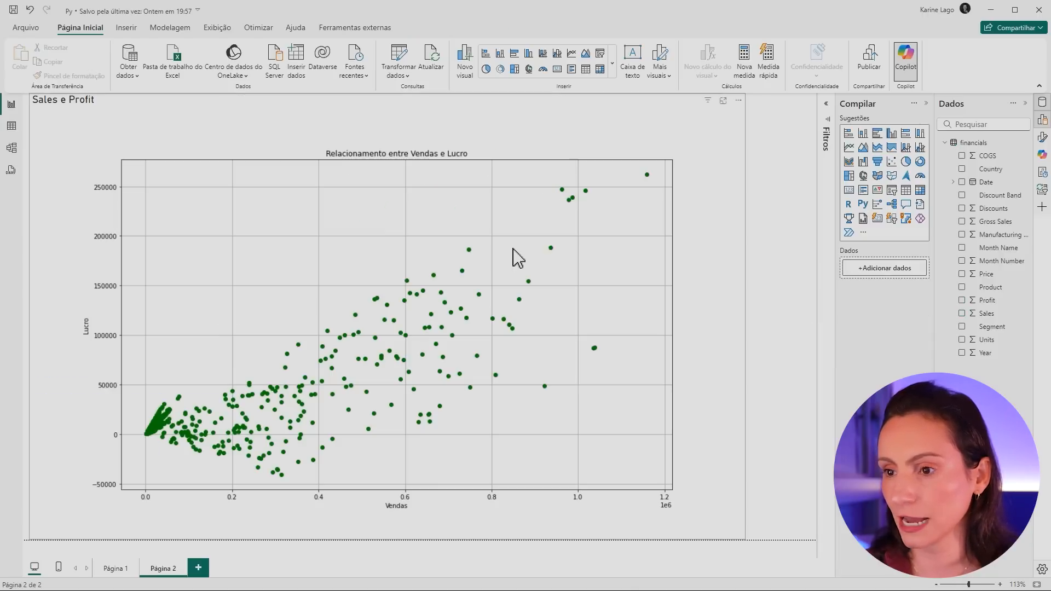
Add plt.tight_layout() below the grid line in the visual's script, rerun it and deselect the visual.
{"action": "left_click", "coordinate": [448, 314]}
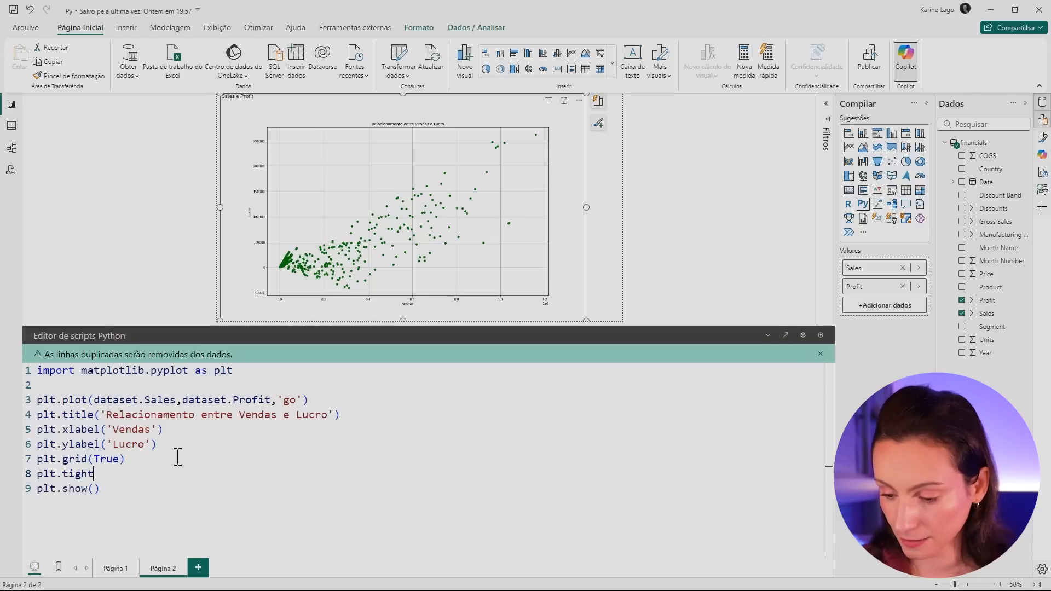
{"action": "type", "text": "t()"}
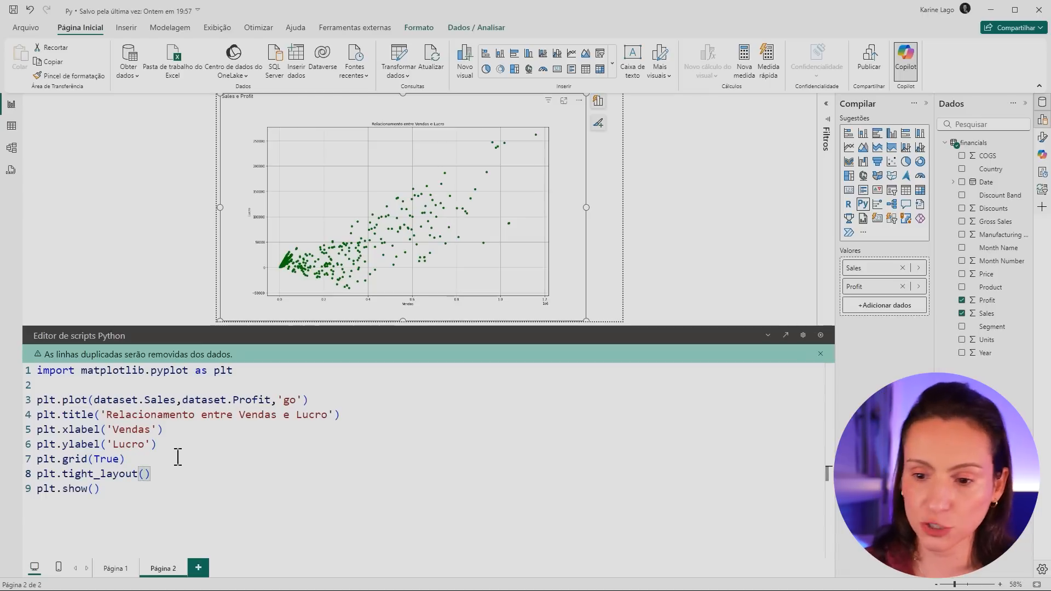
{"action": "left_click", "coordinate": [820, 335]}
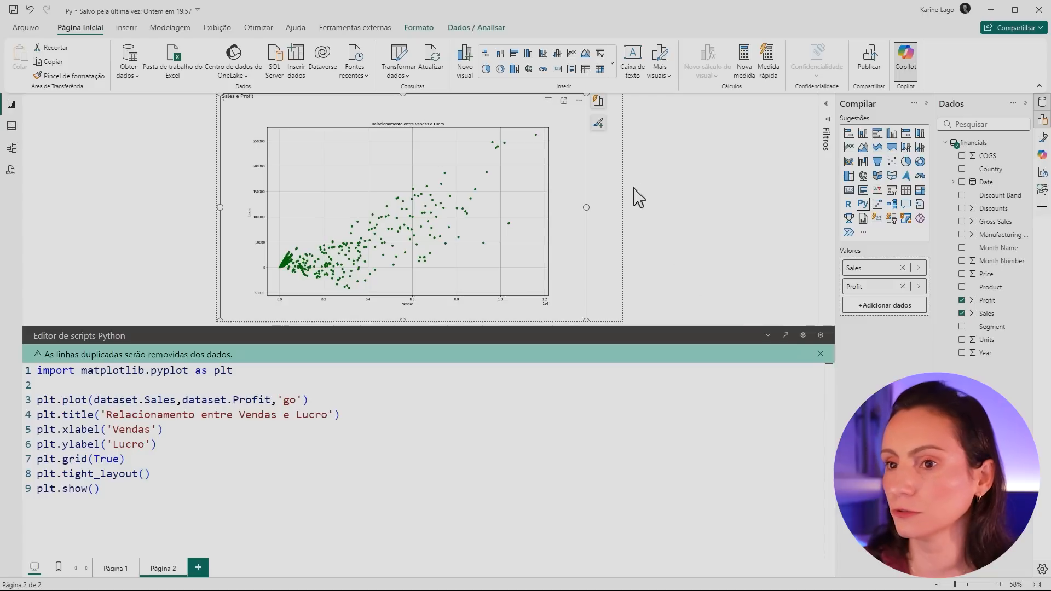
{"action": "left_click", "coordinate": [598, 201]}
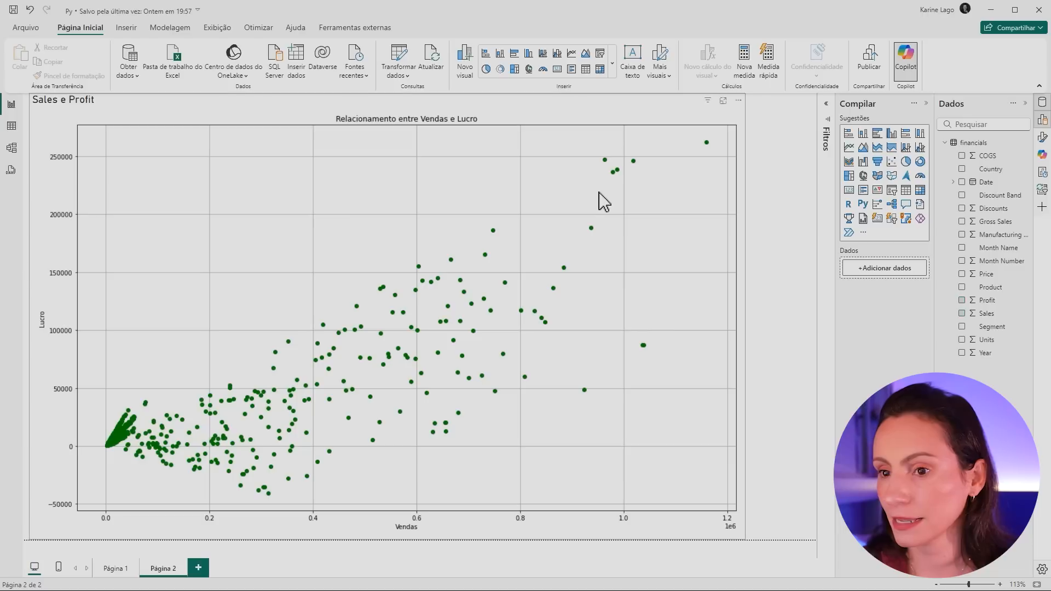
Copy and remove the plt.tight_layout() line from the script, rerun it, and shrink the visual slightly.
{"action": "left_click", "coordinate": [743, 438]}
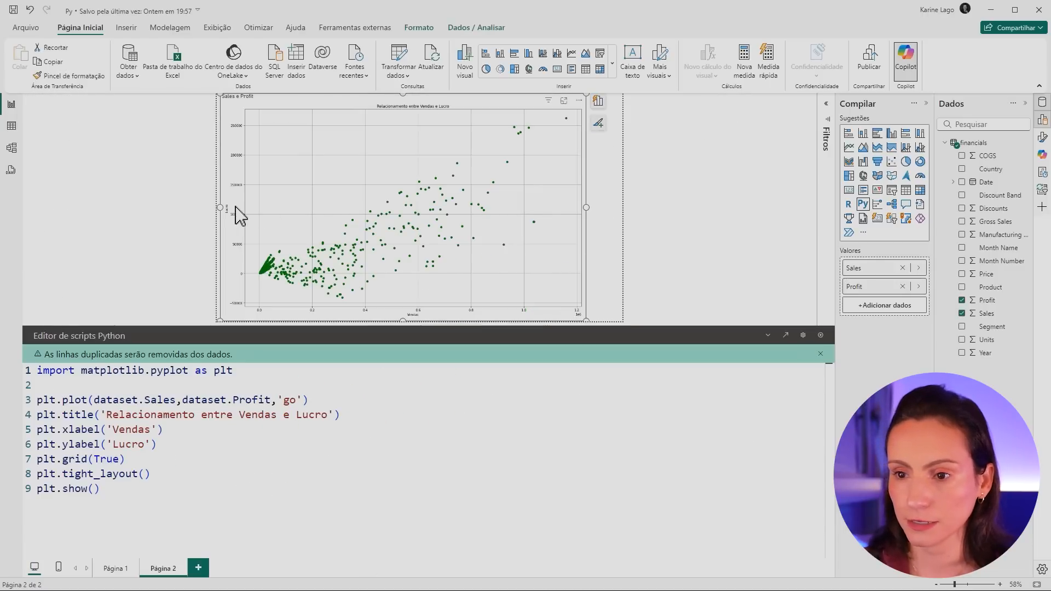
{"action": "left_click_drag", "start_coordinate": [226, 195], "coordinate": [223, 233]}
{"action": "left_click_drag", "start_coordinate": [585, 198], "coordinate": [585, 238]}
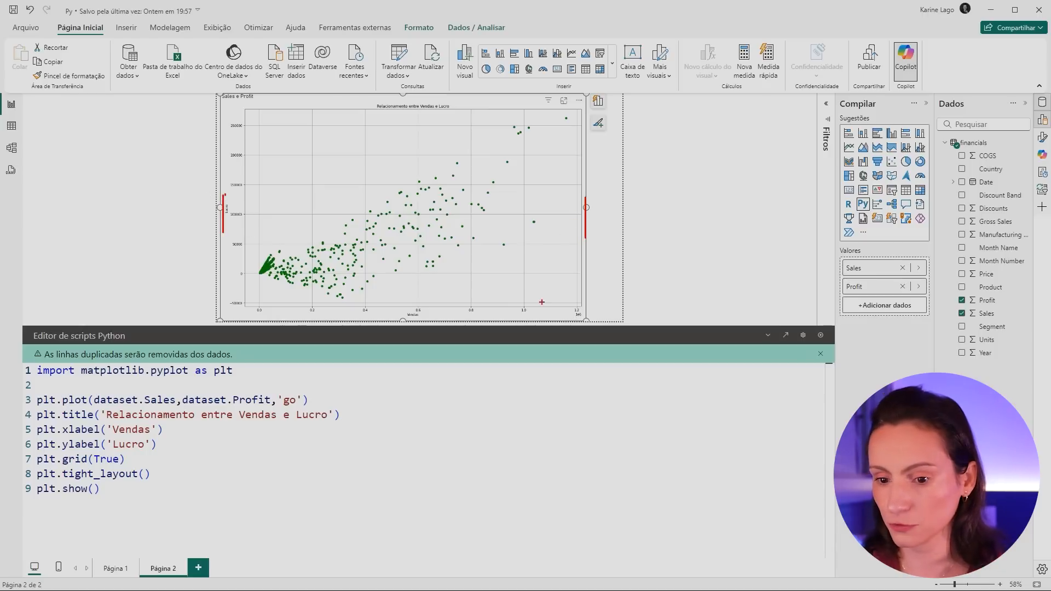
{"action": "triple_click", "coordinate": [164, 474]}
{"action": "key", "text": "ctrl+c"}
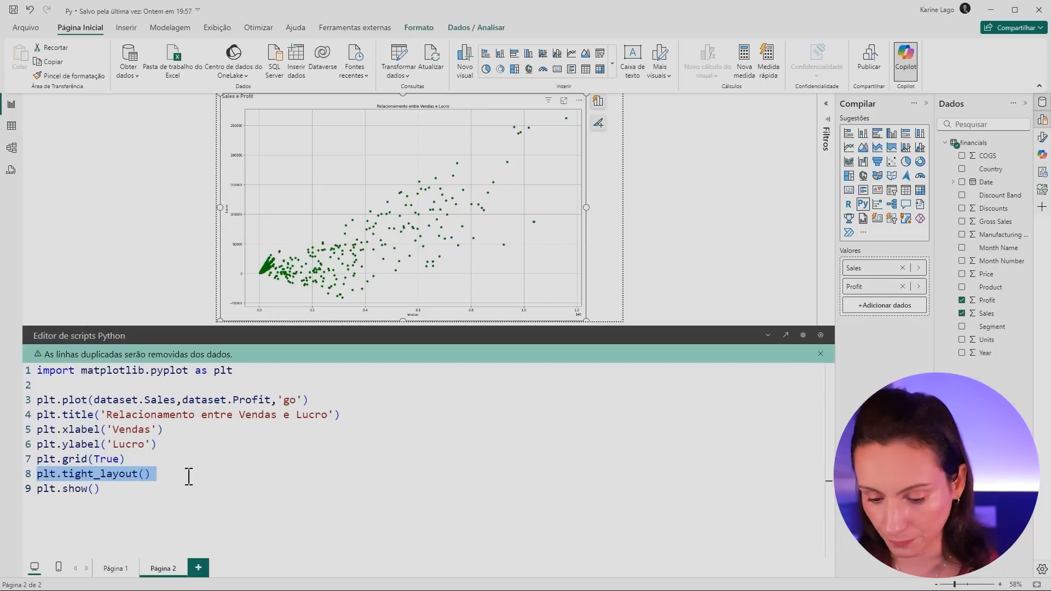
{"action": "key", "text": "BackSpace"}
{"action": "left_click", "coordinate": [820, 335]}
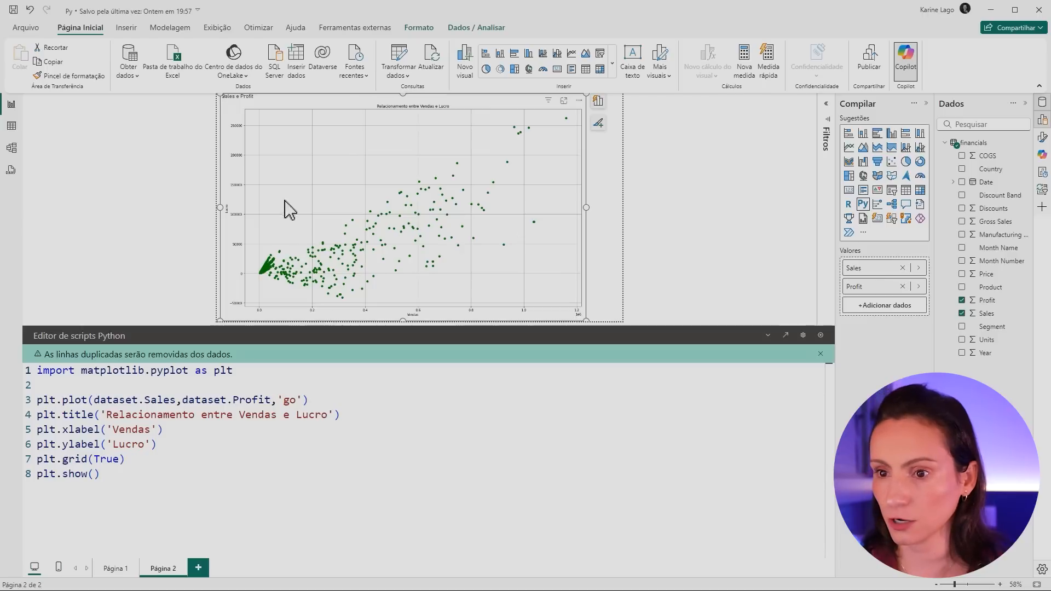
{"action": "left_click_drag", "start_coordinate": [587, 320], "coordinate": [425, 273]}
{"action": "left_click_drag", "start_coordinate": [542, 296], "coordinate": [561, 308]}
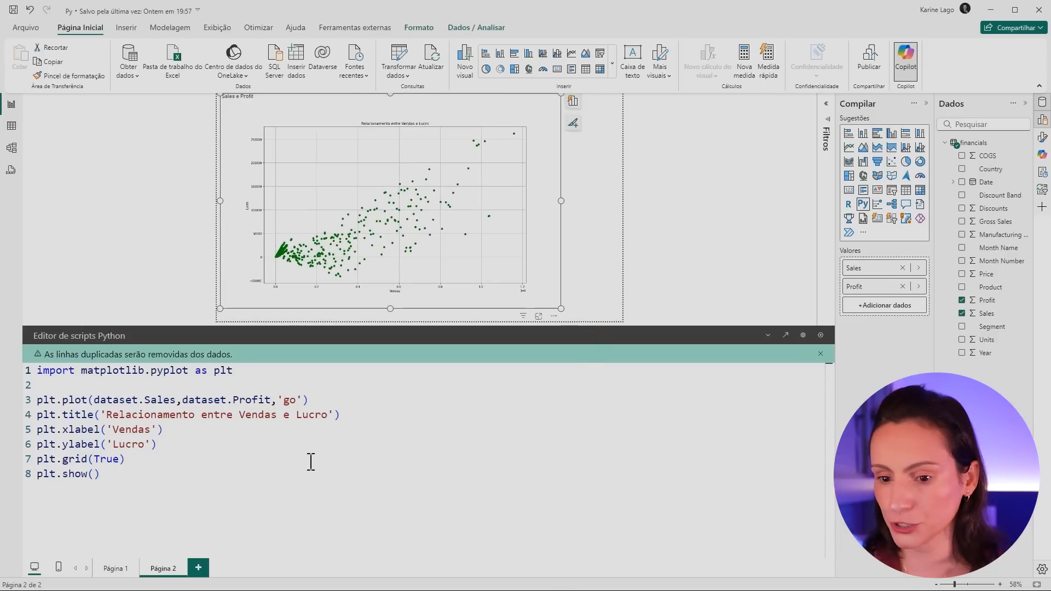
Paste plt.tight_layout() back above plt.show(), then shrink the visual to a bit over half the page's width and deselect it.
{"action": "left_click", "coordinate": [194, 449]}
{"action": "key", "text": "Down"}
{"action": "key", "text": "Return"}
{"action": "key", "text": "ctrl+v"}
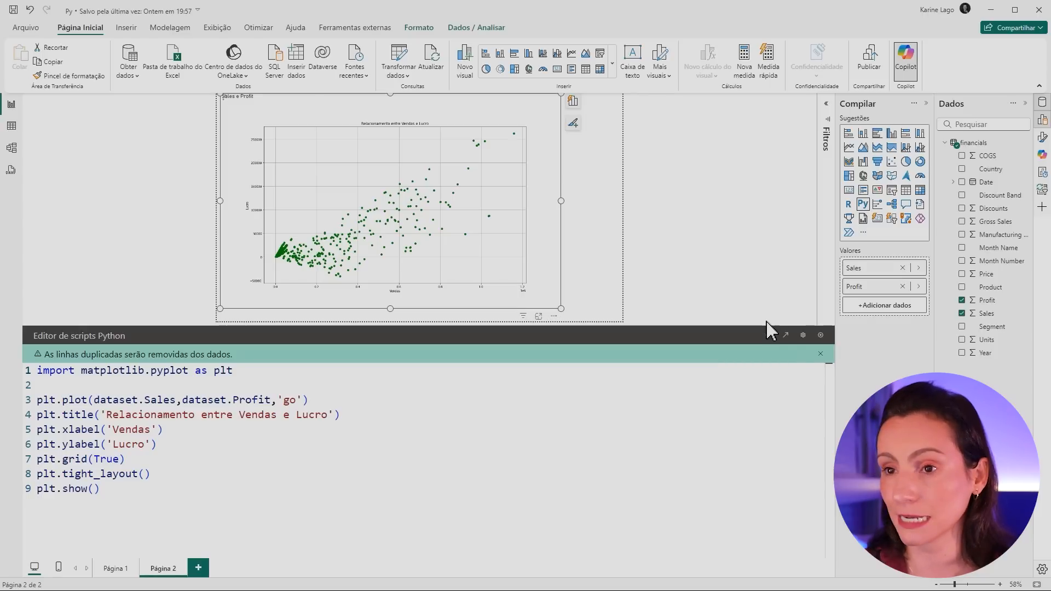
{"action": "left_click_drag", "start_coordinate": [559, 307], "coordinate": [451, 248]}
{"action": "left_click", "coordinate": [509, 258]}
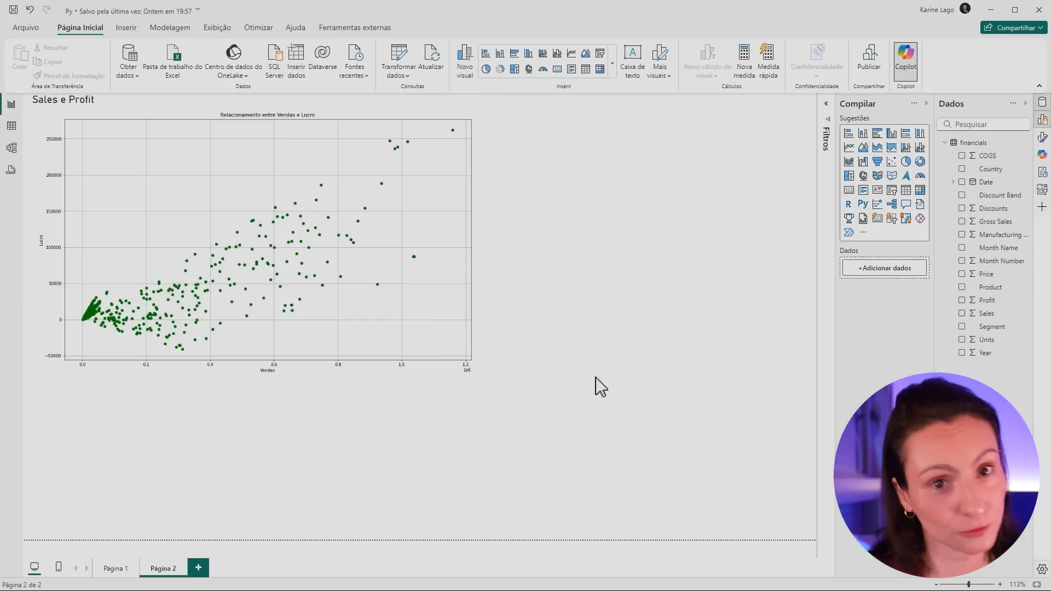
Shrink the Sales and Profit scatter visual to a bit over a third of the page's width and deselect it.
{"action": "left_click", "coordinate": [432, 370]}
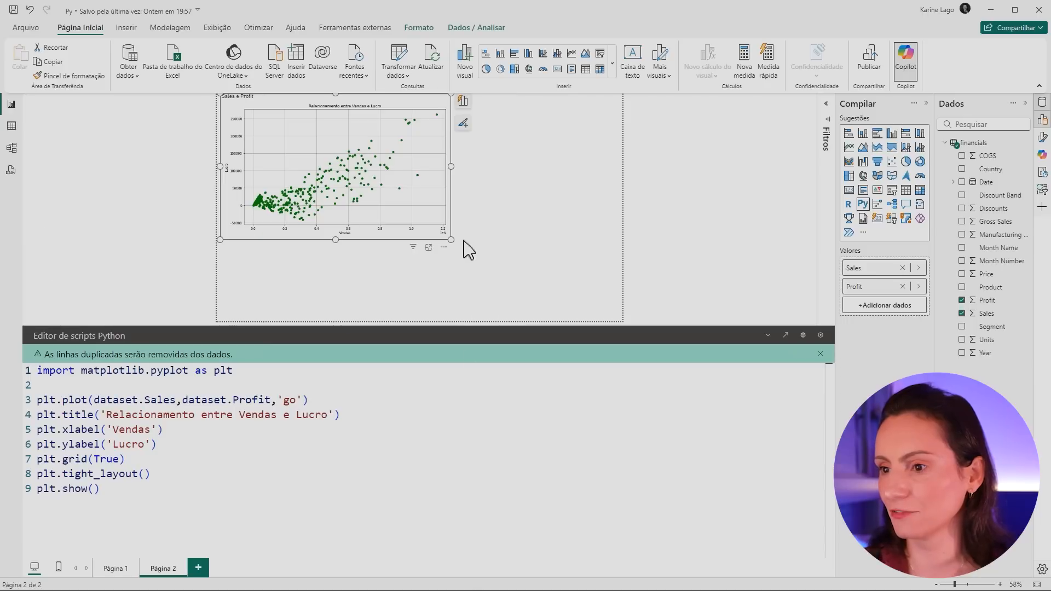
{"action": "left_click_drag", "start_coordinate": [447, 237], "coordinate": [341, 200]}
{"action": "left_click", "coordinate": [466, 260]}
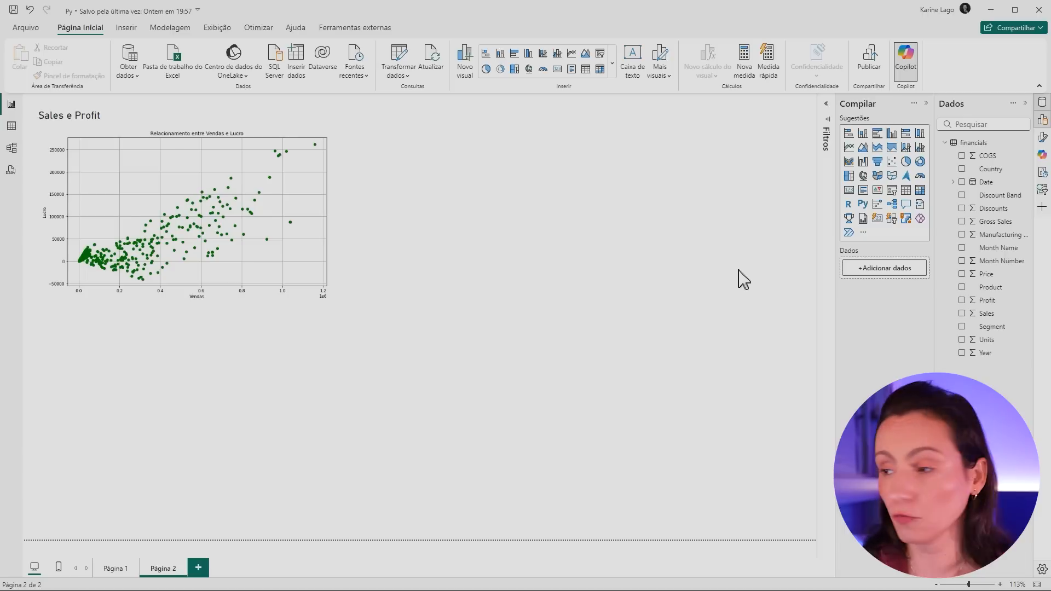
Add a Python visual below the scatter plot with Country and Units as values, and set Units to Não resumir.
{"action": "left_click", "coordinate": [864, 206]}
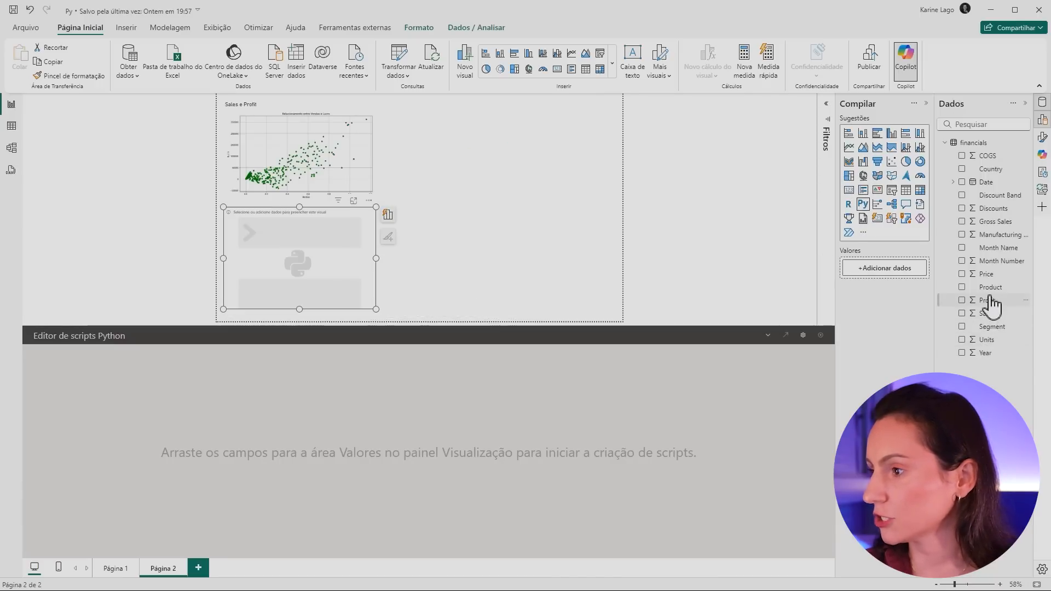
{"action": "left_click_drag", "start_coordinate": [989, 169], "coordinate": [891, 269]}
{"action": "left_click_drag", "start_coordinate": [987, 340], "coordinate": [900, 293]}
{"action": "left_click", "coordinate": [919, 286]}
{"action": "left_click", "coordinate": [969, 315]}
{"action": "left_click", "coordinate": [966, 334]}
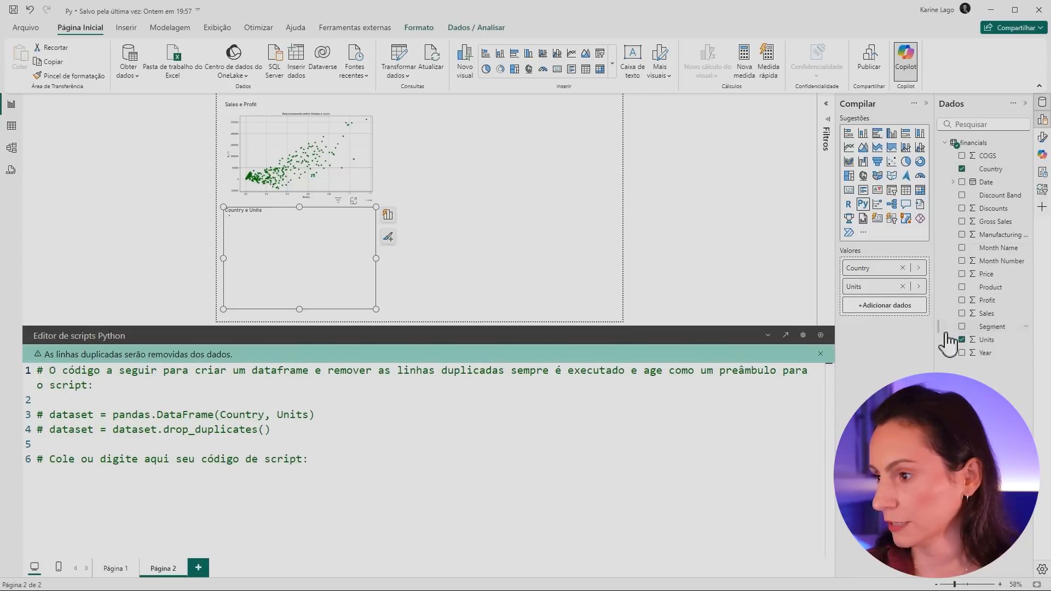
Clear all placeholder comments from the Country and Units visual's script.
{"action": "left_click", "coordinate": [362, 479]}
{"action": "key", "text": "ctrl+a"}
{"action": "key", "text": "Delete"}
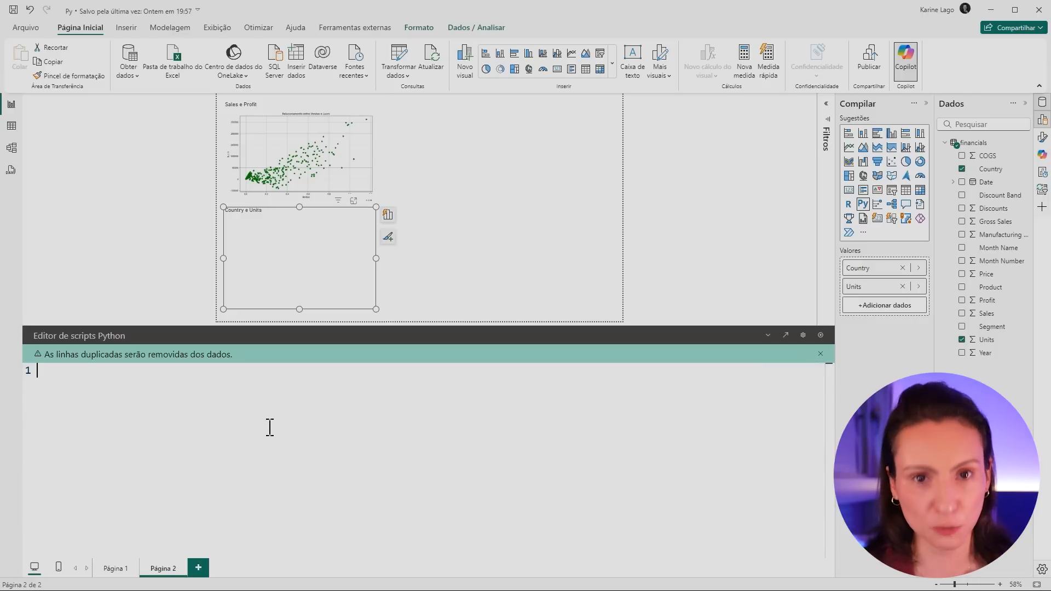
Switch to the command prompt and run py -m pip install seaborn.
{"action": "key", "text": "alt+Tab"}
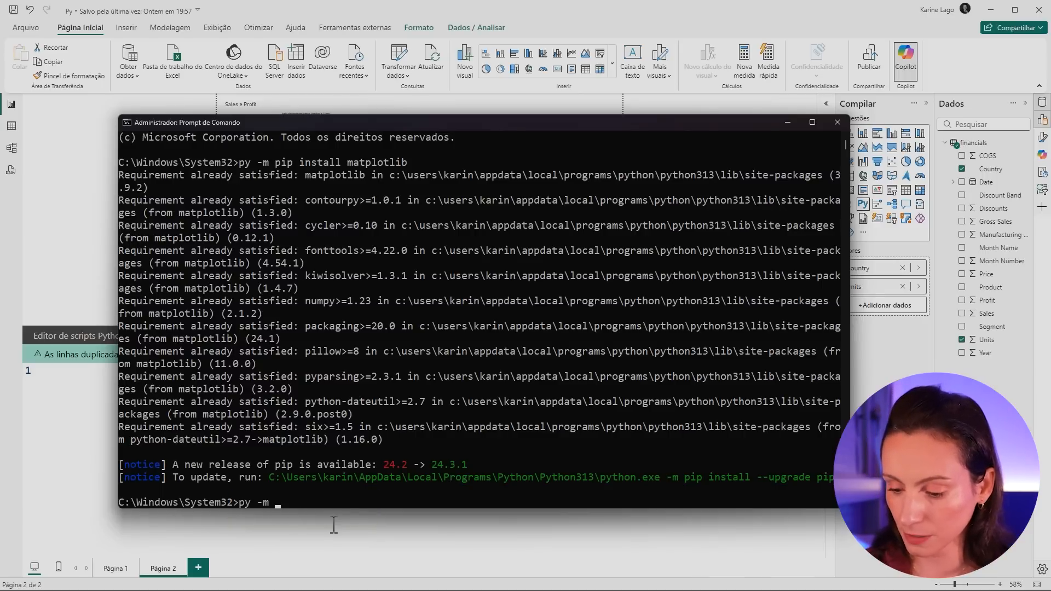
{"action": "type", "text": "l seaborn"}
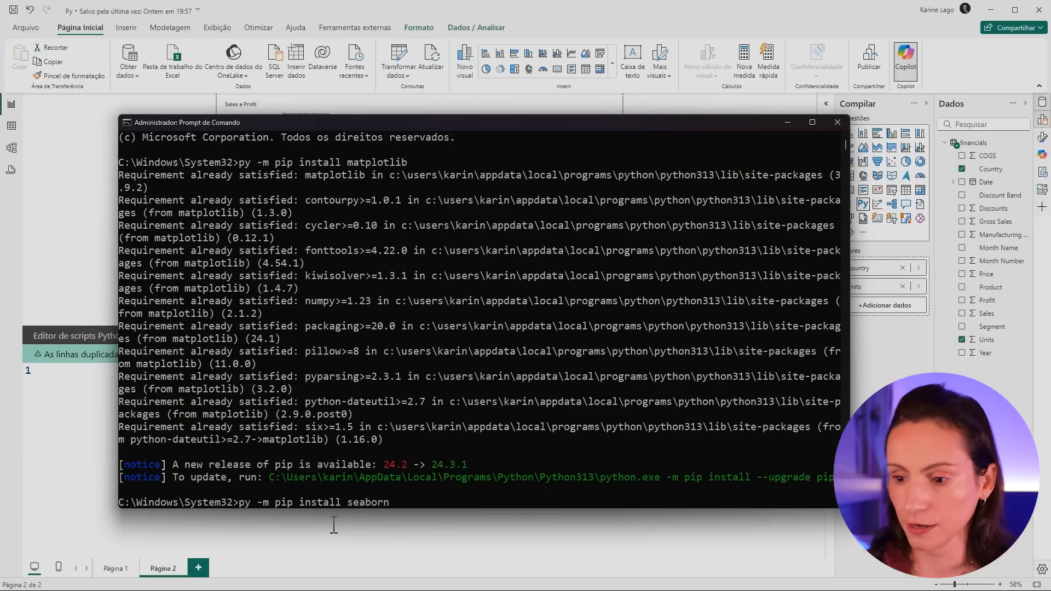
{"action": "key", "text": "Return"}
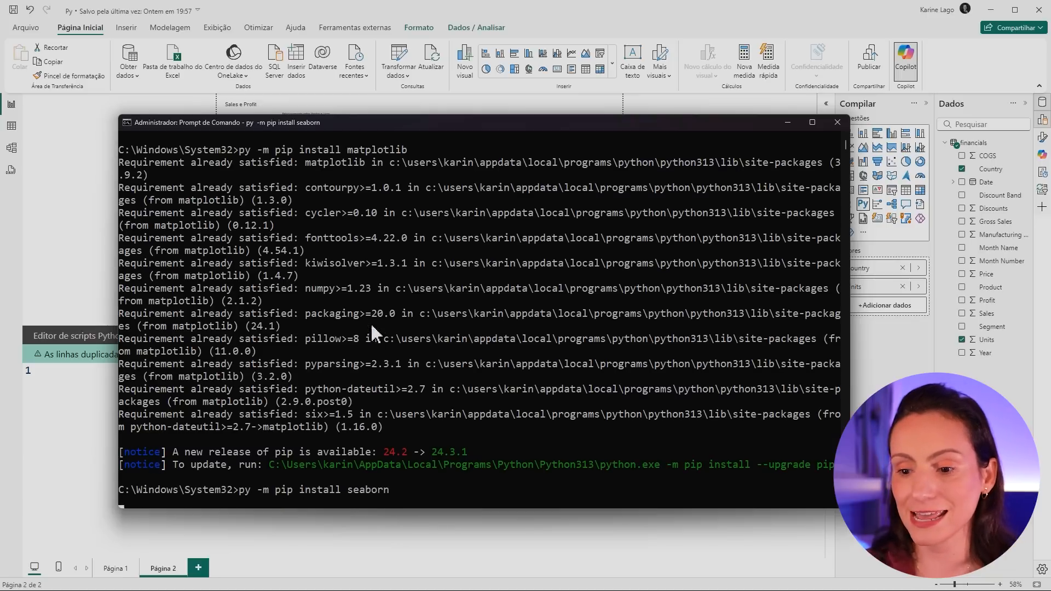
Return to Power BI, import matplotlib.pyplot as plt and seaborn as sns in the empty script, and begin an sns.violinplot call below.
{"action": "left_click", "coordinate": [77, 392]}
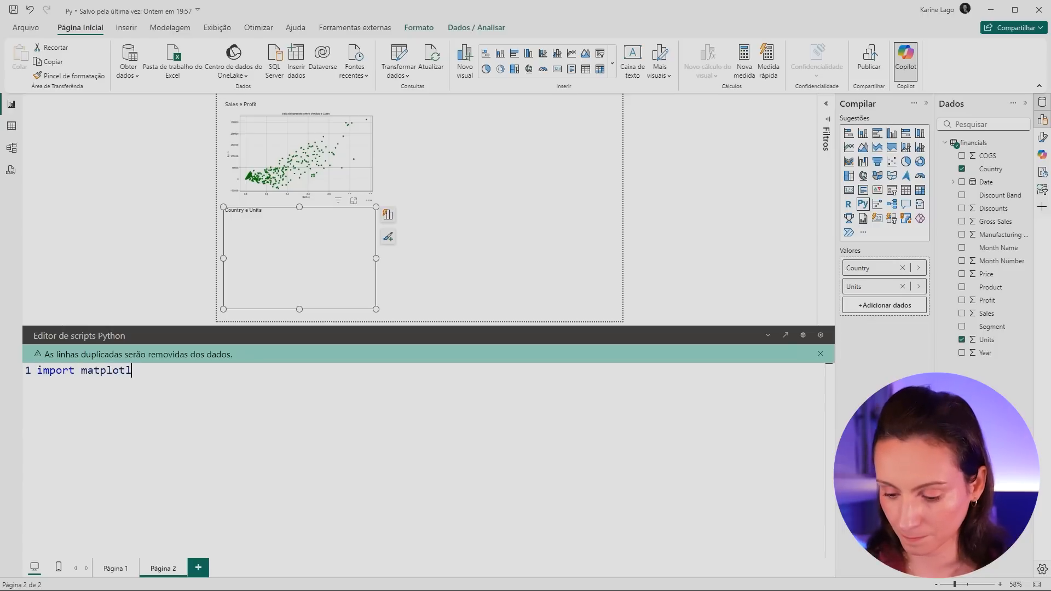
{"action": "type", "text": "plot as plt"}
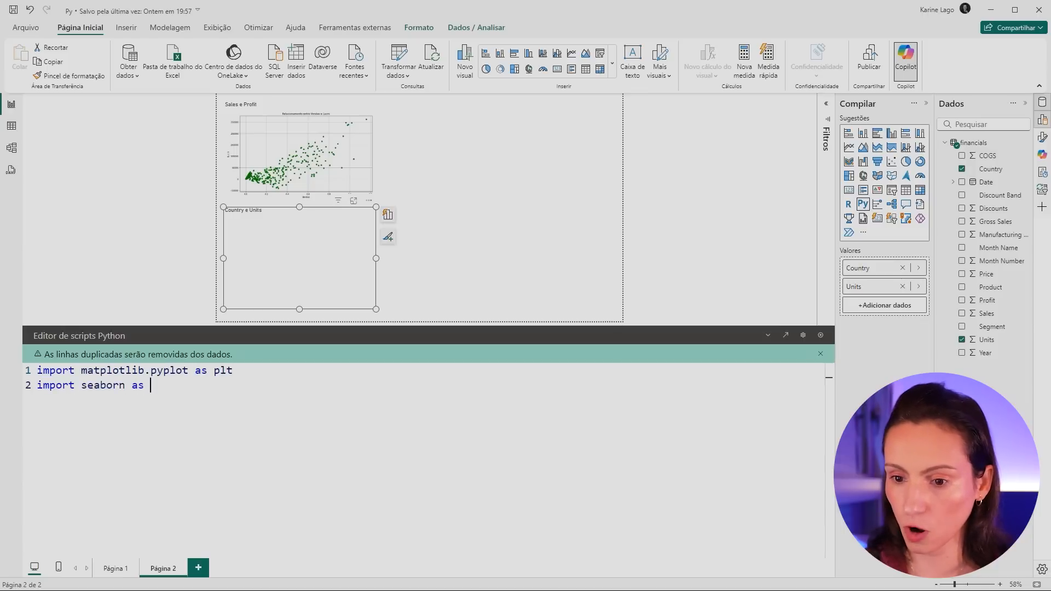
{"action": "type", "text": "sns.vio"}
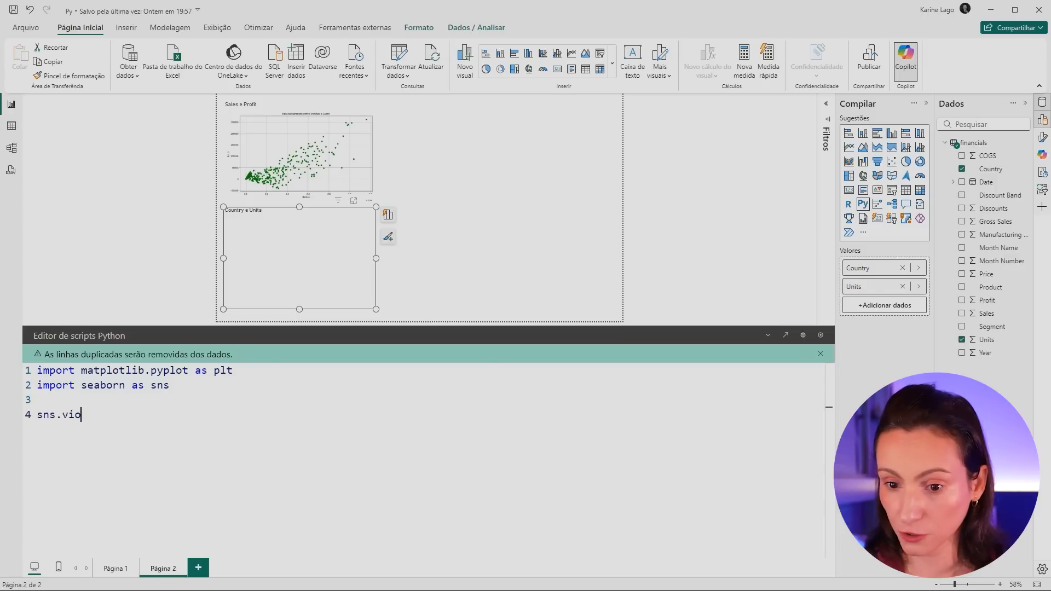
Complete line 4 of the script as sns.violinplot(x=dataset["Country"],y=dataset["Units"]) and start a new line below it.
{"action": "type", "text": "linplot(x="}
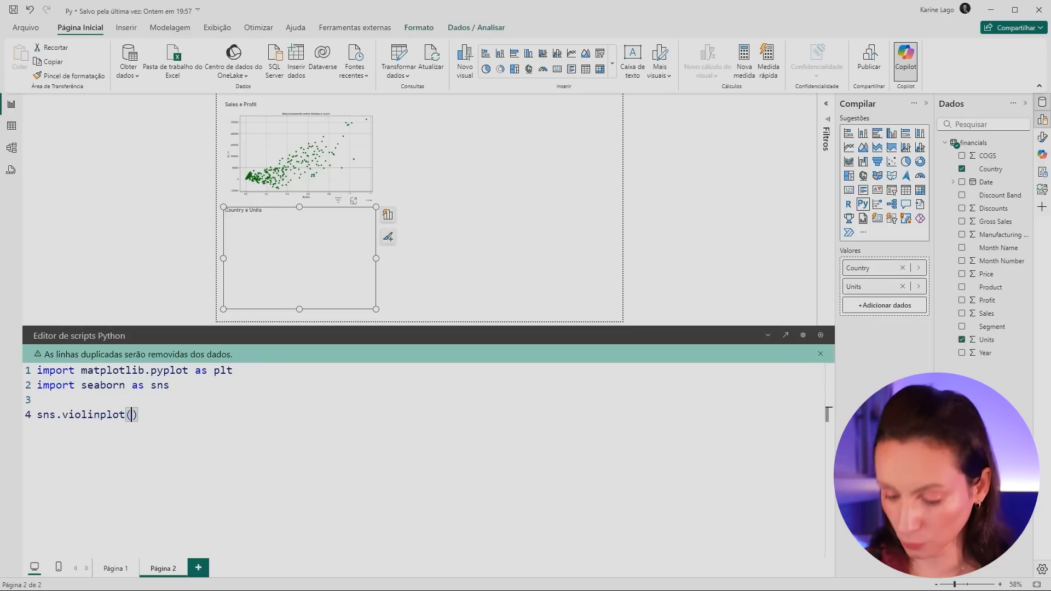
{"action": "type", "text": "dataset["}
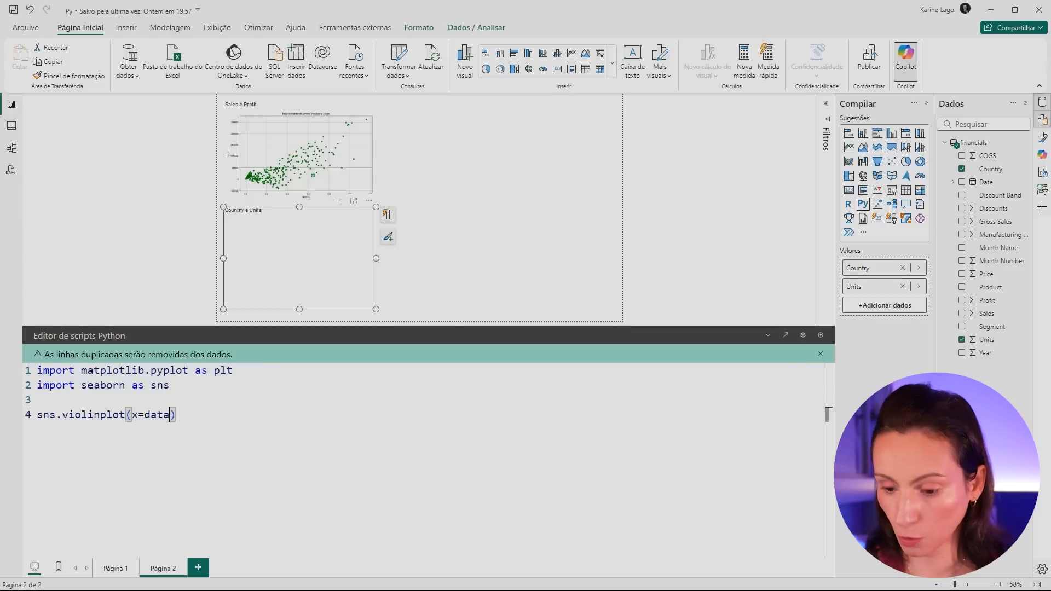
{"action": "type", "text": "\"Country\"]"}
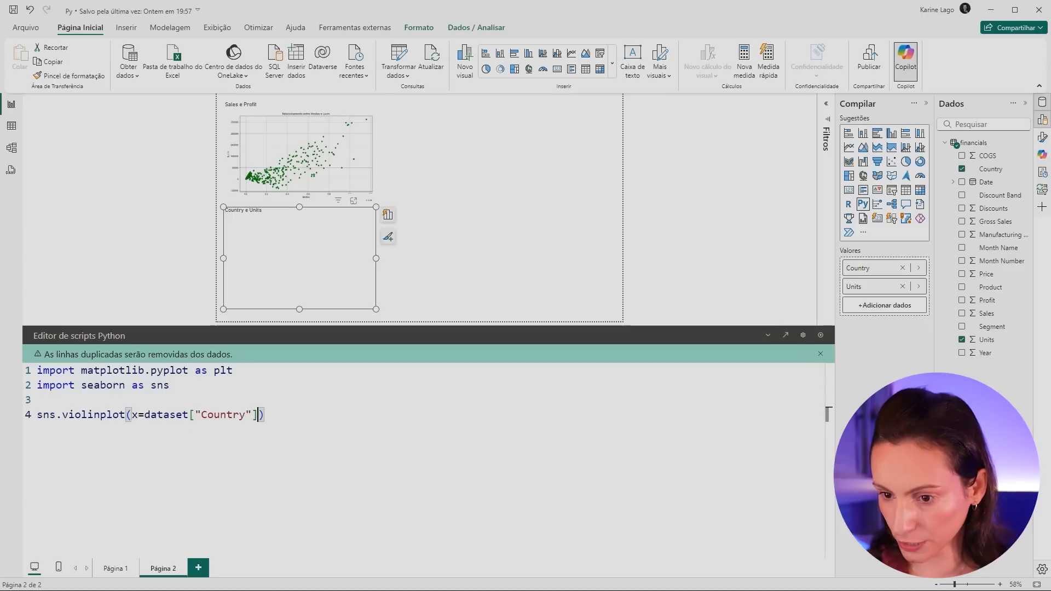
{"action": "type", "text": ",y=dat"}
{"action": "type", "text": "ase"}
{"action": "type", "text": "t["}
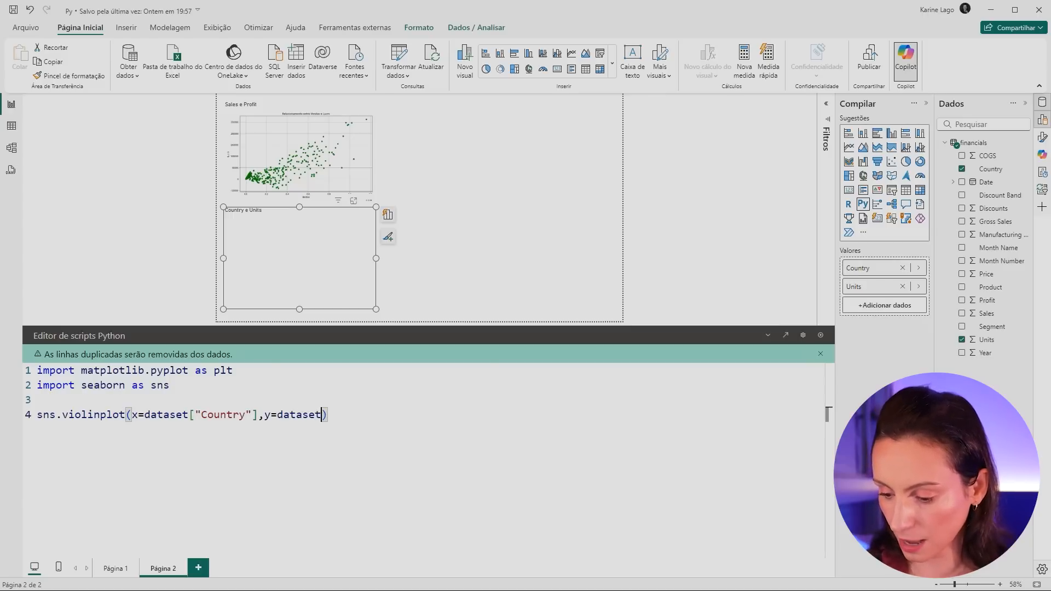
{"action": "type", "text": "\"U"}
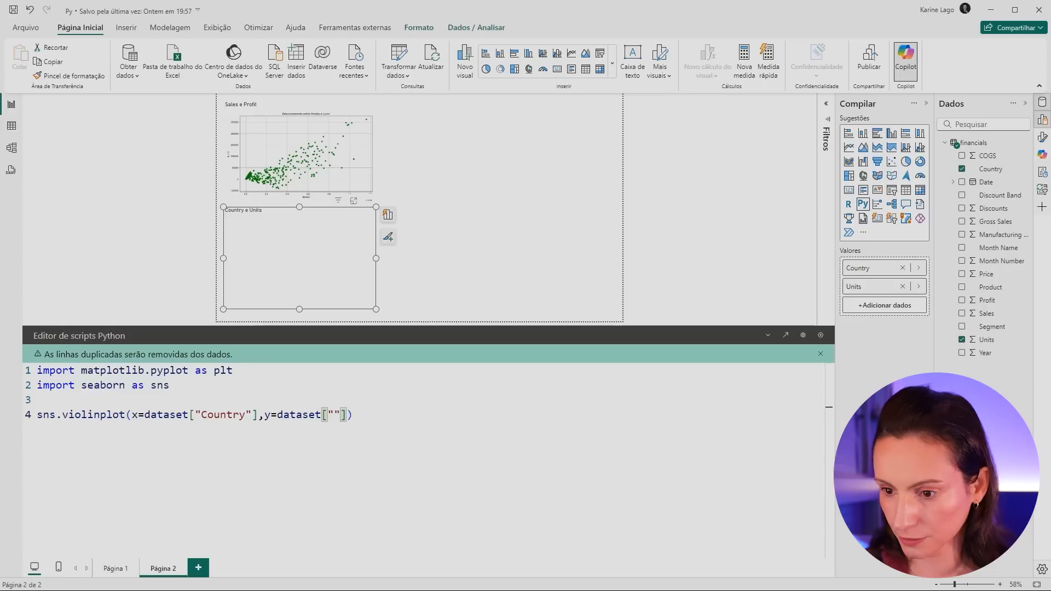
{"action": "type", "text": "nits"}
{"action": "key", "text": "End"}
{"action": "key", "text": "Return"}
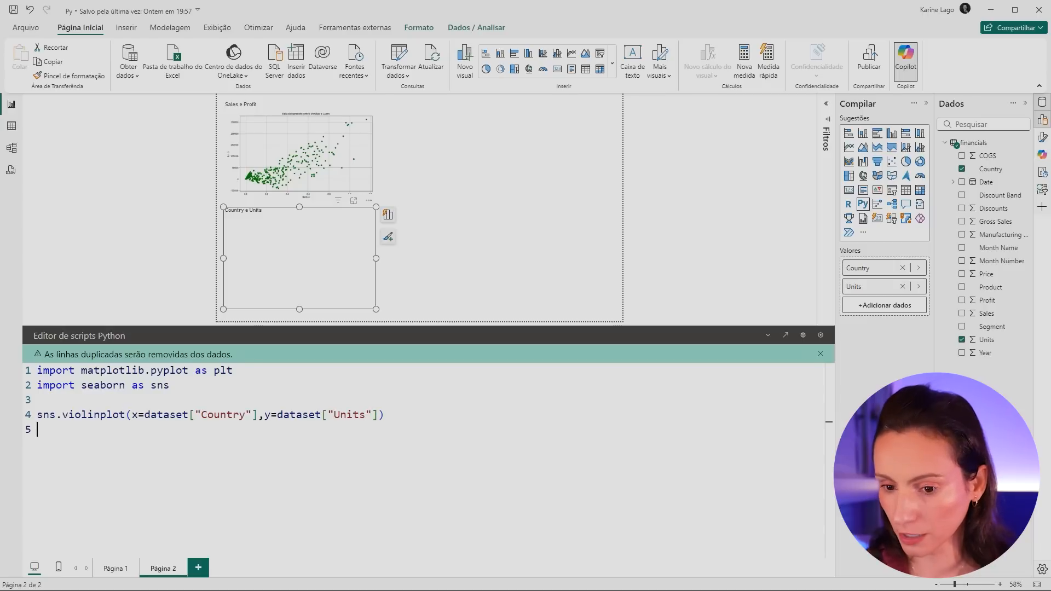
Add plt.show() below the violinplot line, run the script and deselect the visual.
{"action": "type", "text": "plt.show()"}
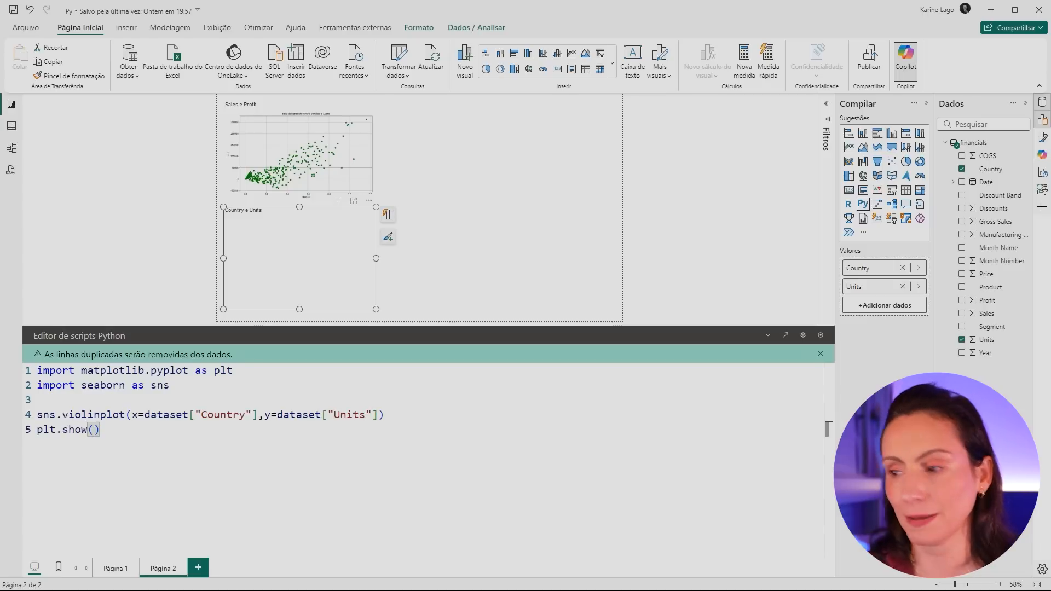
{"action": "left_click", "coordinate": [820, 335]}
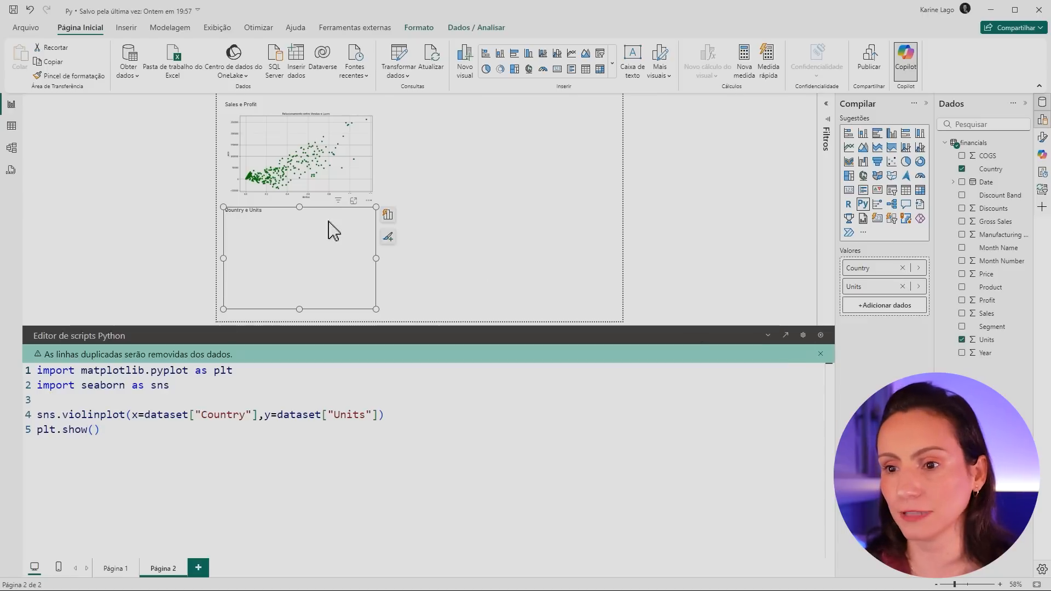
{"action": "left_click", "coordinate": [457, 253]}
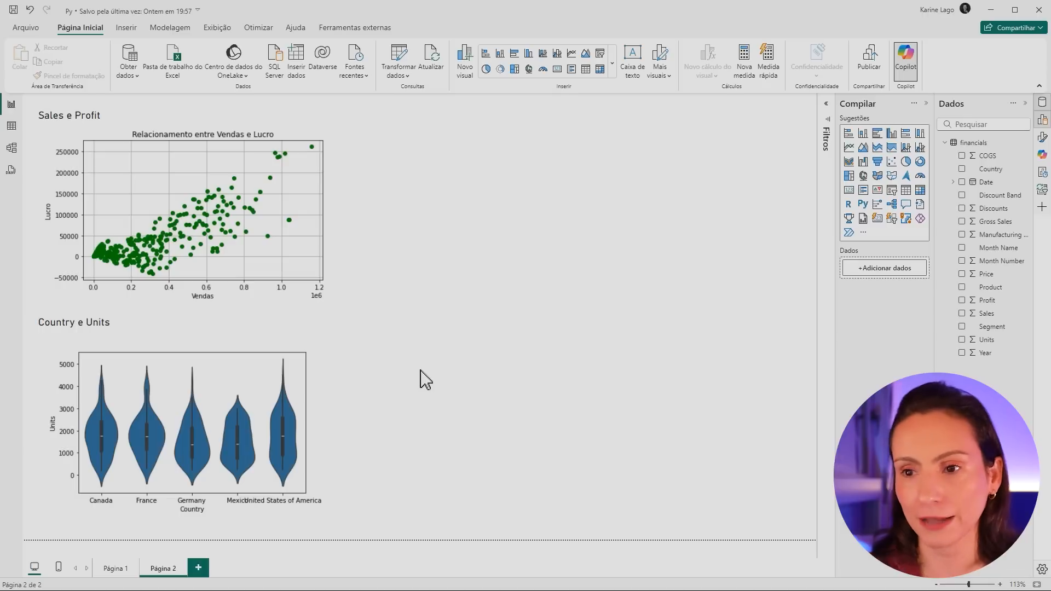
Add a Python visual filling the free area beside both charts, with COGS, Profit, Sales, Units, Price and Discounts as values.
{"action": "left_click", "coordinate": [864, 205]}
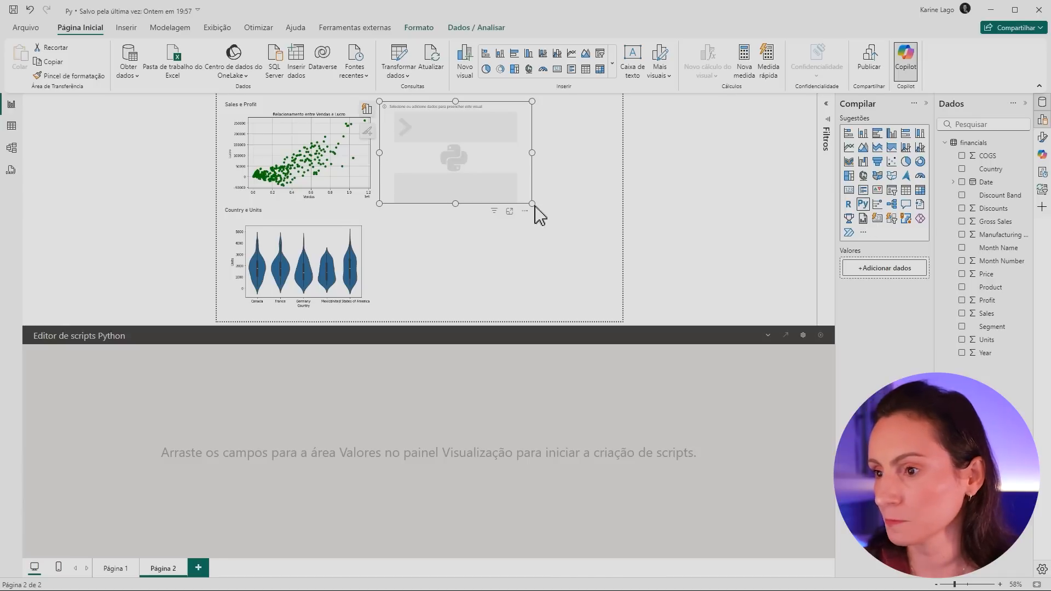
{"action": "left_click_drag", "start_coordinate": [561, 239], "coordinate": [622, 317]}
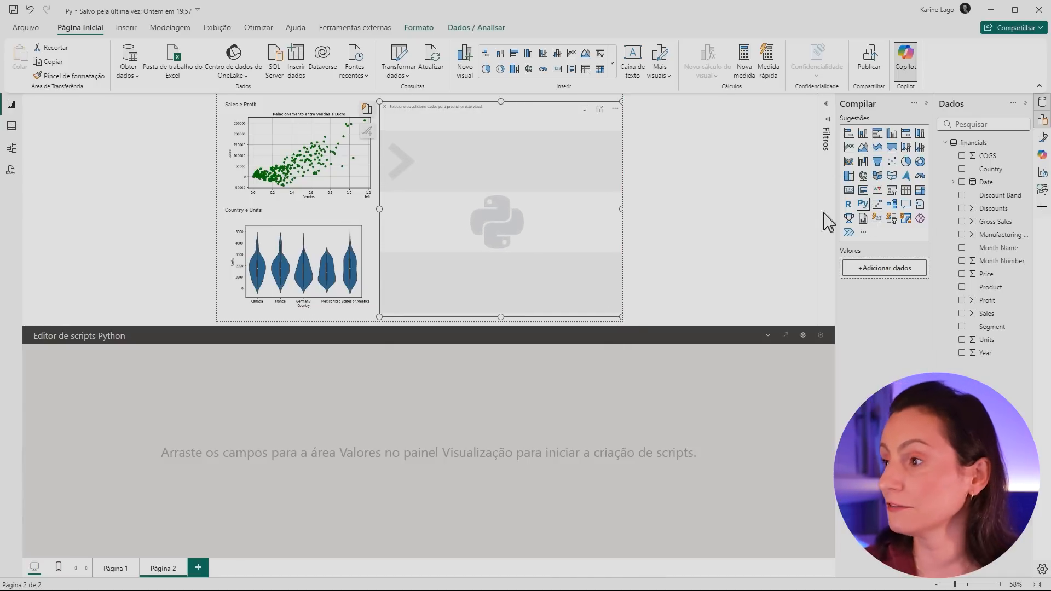
{"action": "left_click_drag", "start_coordinate": [988, 156], "coordinate": [908, 271]}
{"action": "left_click_drag", "start_coordinate": [996, 301], "coordinate": [881, 306]}
{"action": "left_click_drag", "start_coordinate": [987, 340], "coordinate": [881, 327]}
{"action": "left_click_drag", "start_coordinate": [985, 274], "coordinate": [903, 339]}
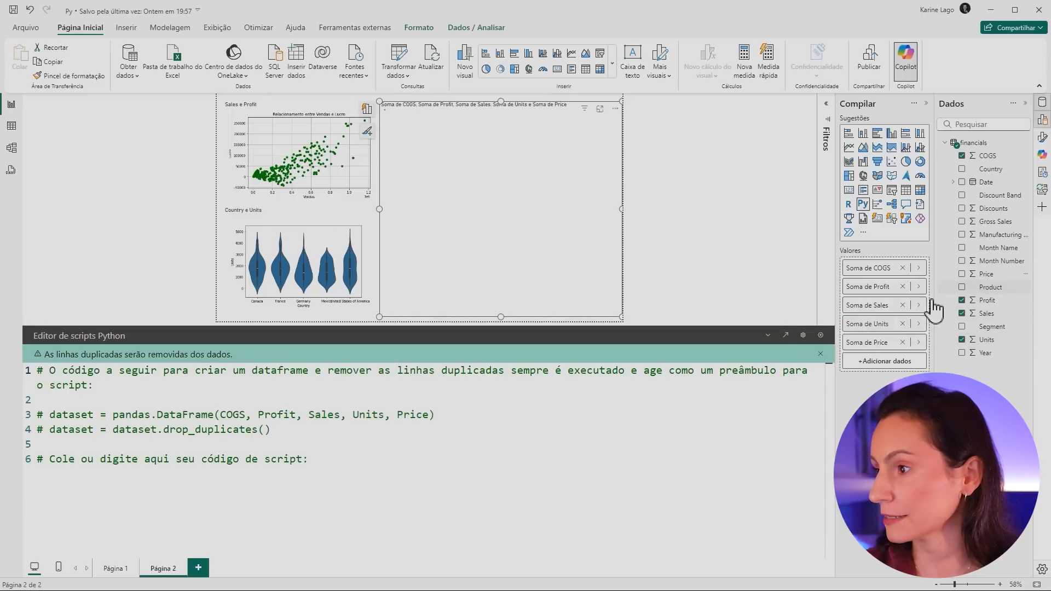
{"action": "left_click_drag", "start_coordinate": [987, 208], "coordinate": [912, 370]}
Set the Discounts, Price and Units values of the new visual to Não resumir.
{"action": "left_click", "coordinate": [918, 361]}
{"action": "left_click", "coordinate": [948, 386]}
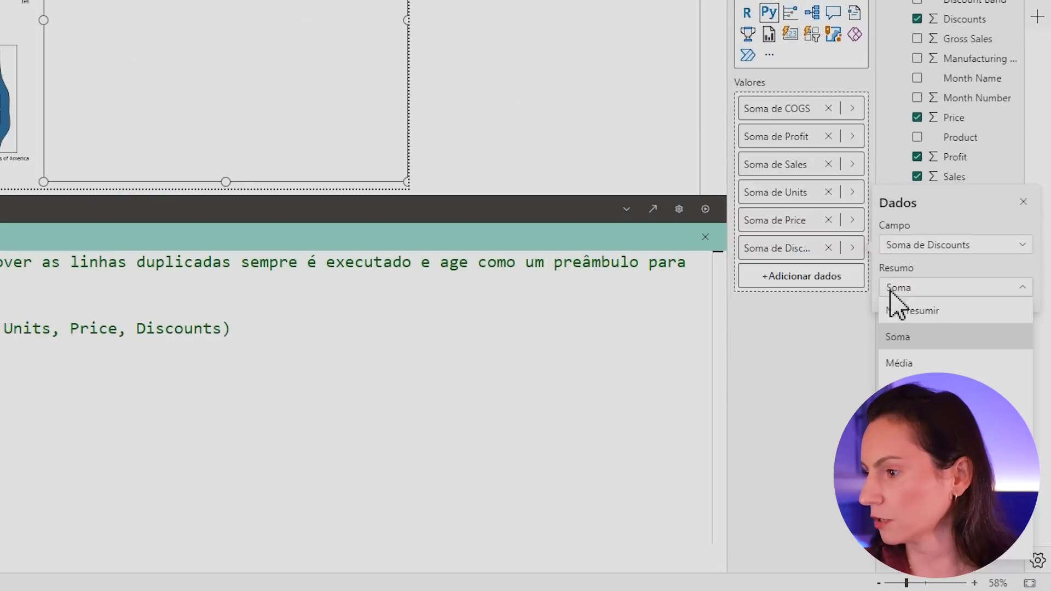
{"action": "left_click", "coordinate": [951, 405]}
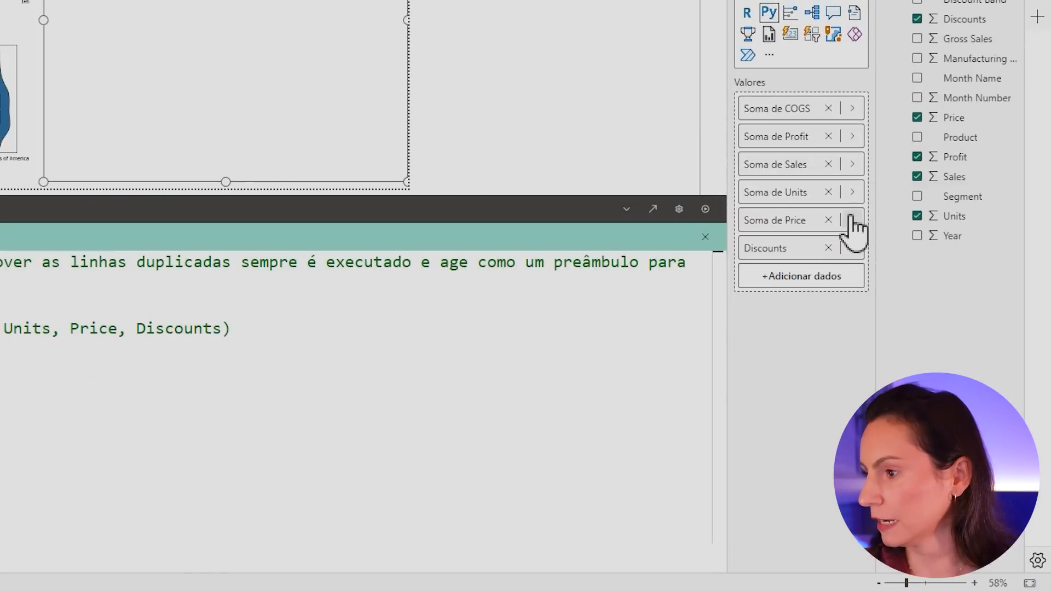
{"action": "left_click", "coordinate": [852, 220]}
{"action": "left_click", "coordinate": [898, 258]}
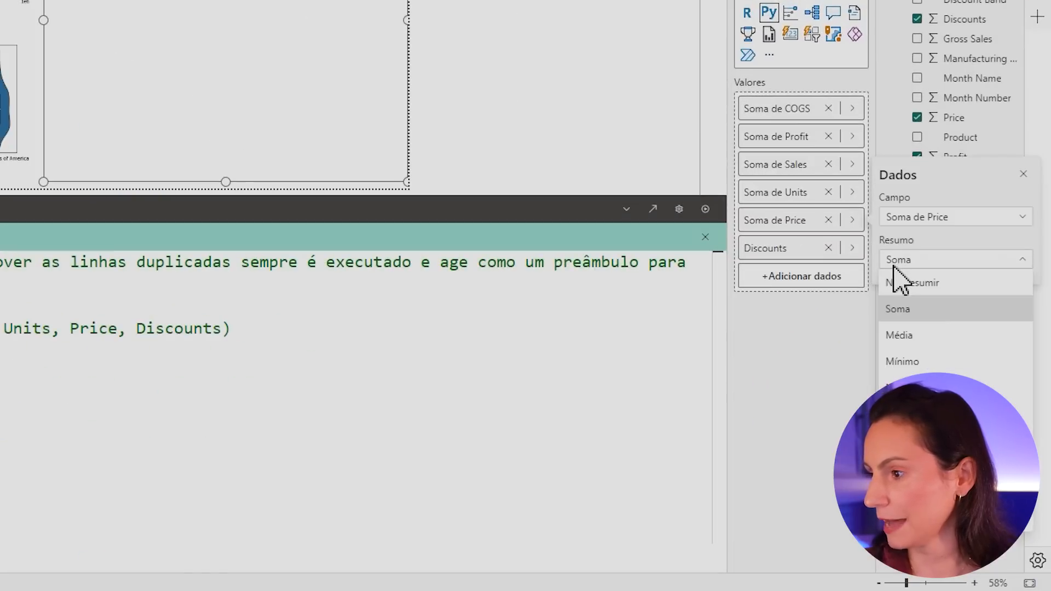
{"action": "left_click", "coordinate": [890, 281]}
{"action": "left_click", "coordinate": [854, 192]}
{"action": "left_click", "coordinate": [897, 231]}
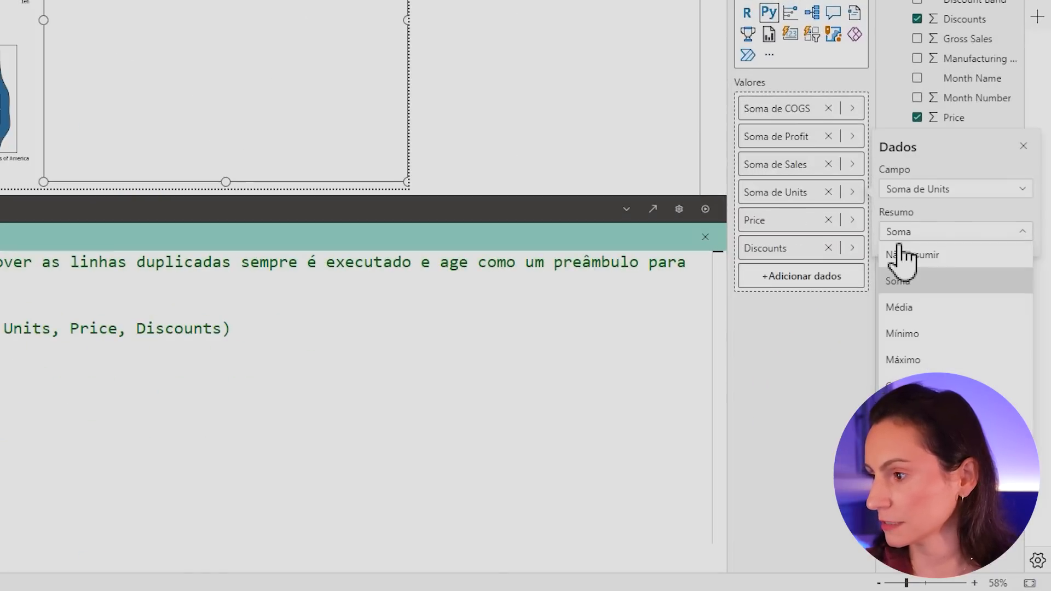
{"action": "left_click", "coordinate": [895, 252]}
Set the Sales, Profit and COGS values of the new visual to Não resumir.
{"action": "left_click", "coordinate": [853, 164]}
{"action": "left_click", "coordinate": [909, 211]}
{"action": "left_click", "coordinate": [903, 227]}
{"action": "left_click", "coordinate": [854, 137]}
{"action": "left_click", "coordinate": [897, 173]}
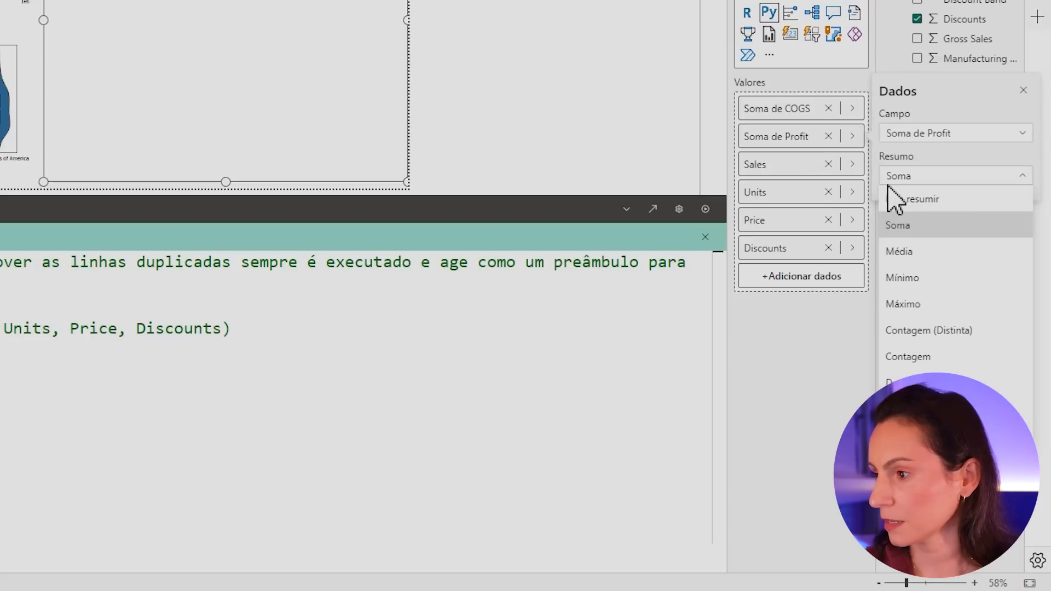
{"action": "left_click", "coordinate": [887, 200]}
{"action": "left_click", "coordinate": [854, 108]}
{"action": "left_click", "coordinate": [897, 146]}
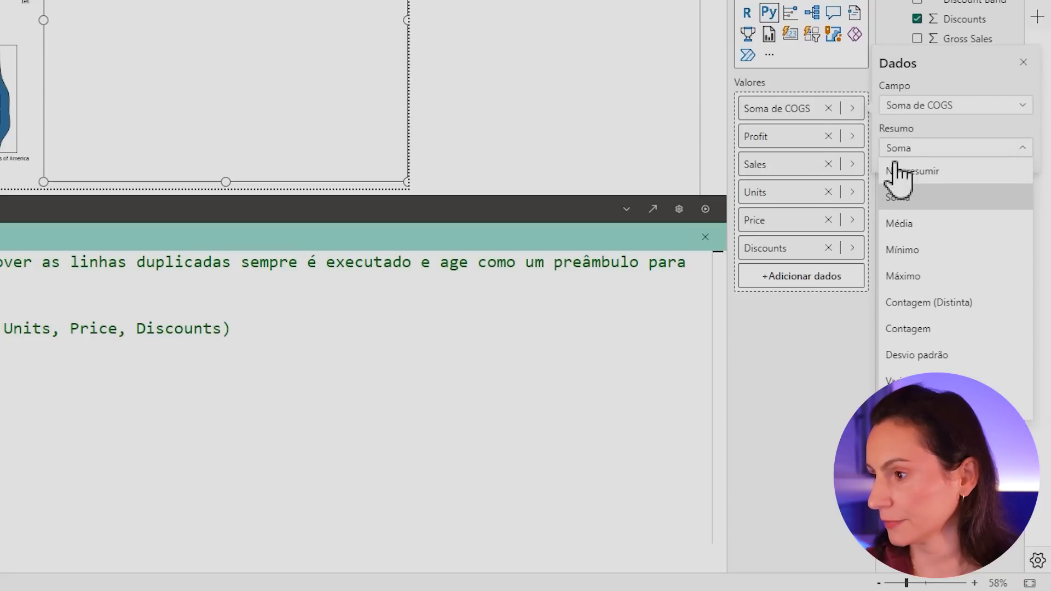
{"action": "left_click", "coordinate": [894, 173]}
Replace the new visual's placeholder script with imports of matplotlib.pyplot as plt and seaborn as sns, followed by a blank line.
{"action": "left_click", "coordinate": [568, 443]}
{"action": "key", "text": "ctrl+a"}
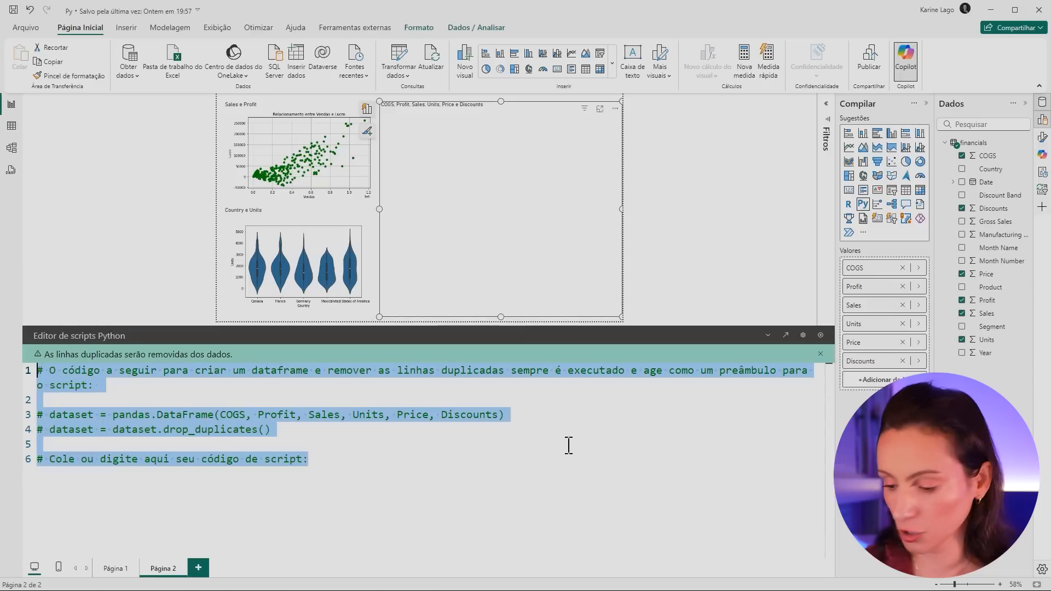
{"action": "key", "text": "Delete"}
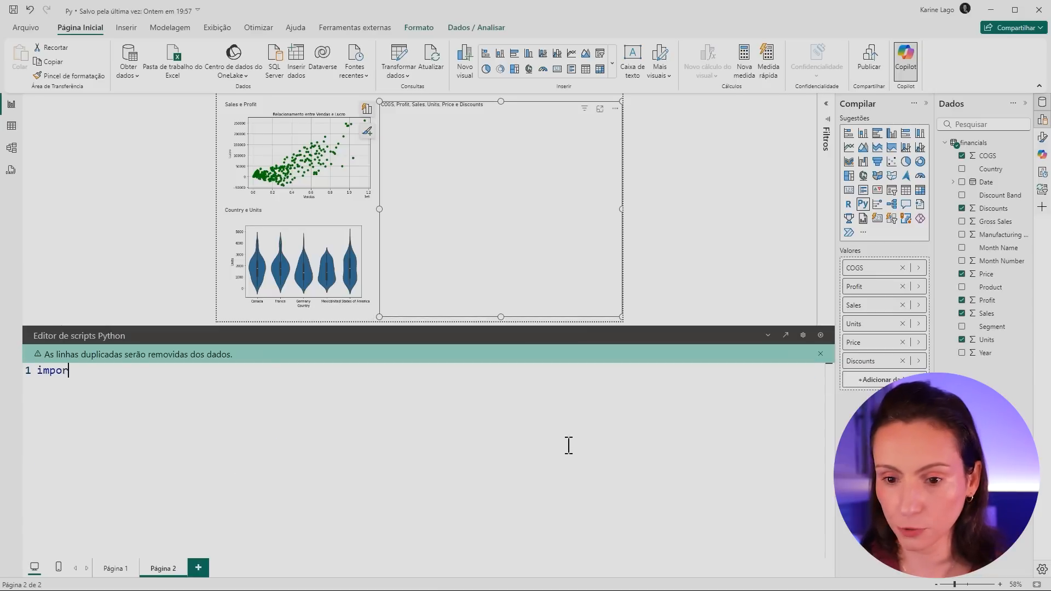
{"action": "type", "text": "import matplotlib.pyplot as plt import sea"}
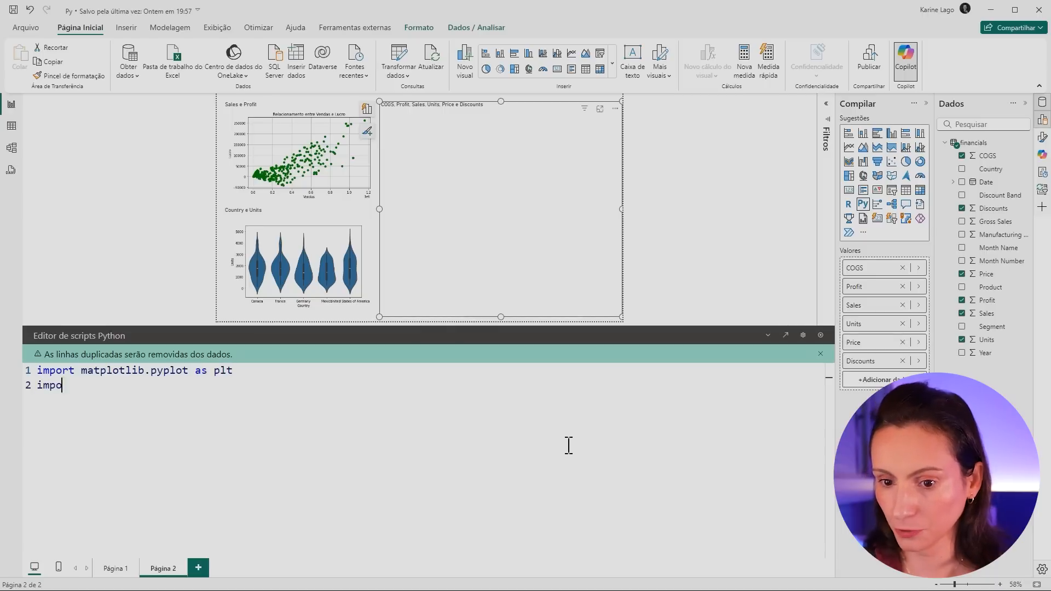
{"action": "type", "text": "born as"}
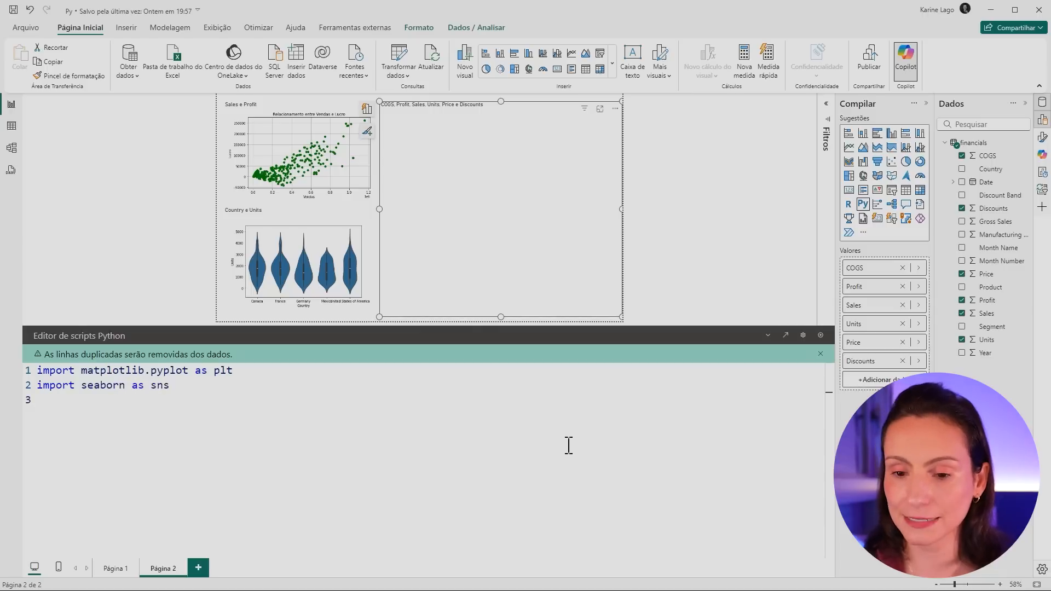
{"action": "key", "text": "Return"}
Complete the script with sns.pairplot(dataset) and plt.show(), and run it to render the pairplot.
{"action": "type", "text": "sn"}
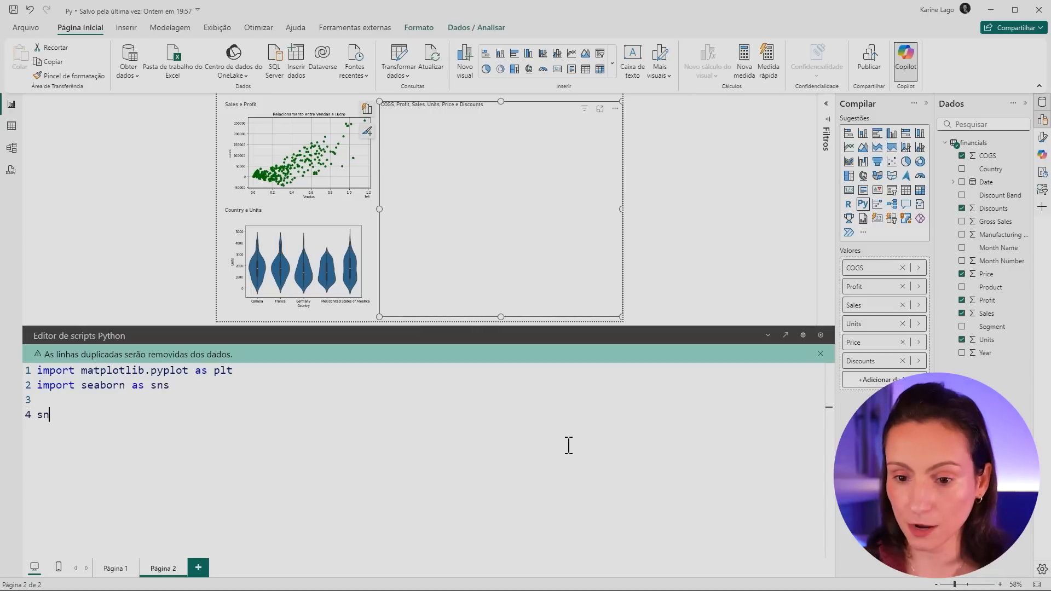
{"action": "type", "text": "s.pairplot("}
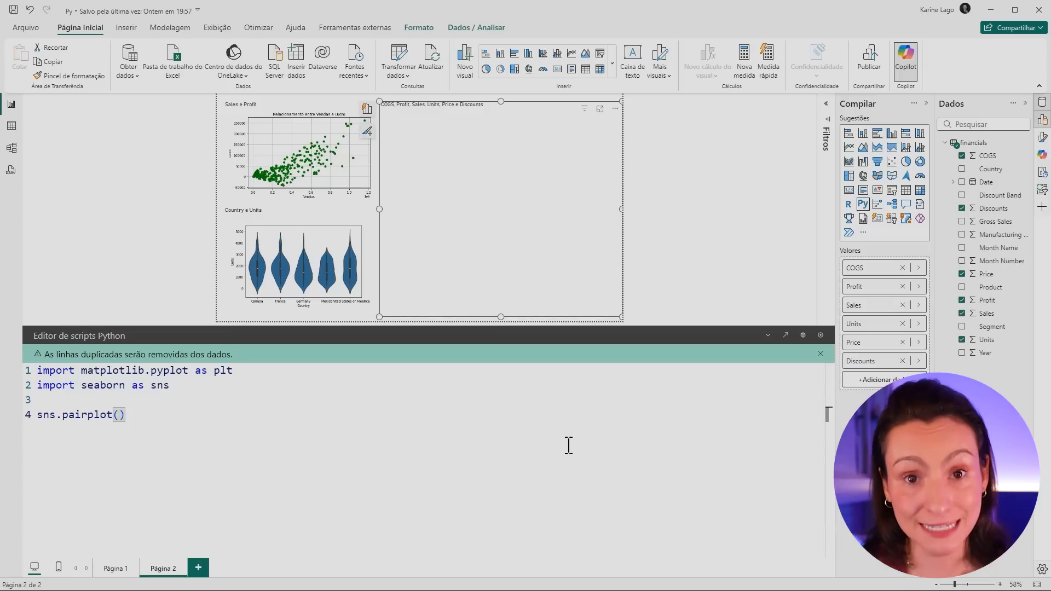
{"action": "type", "text": "dataset"}
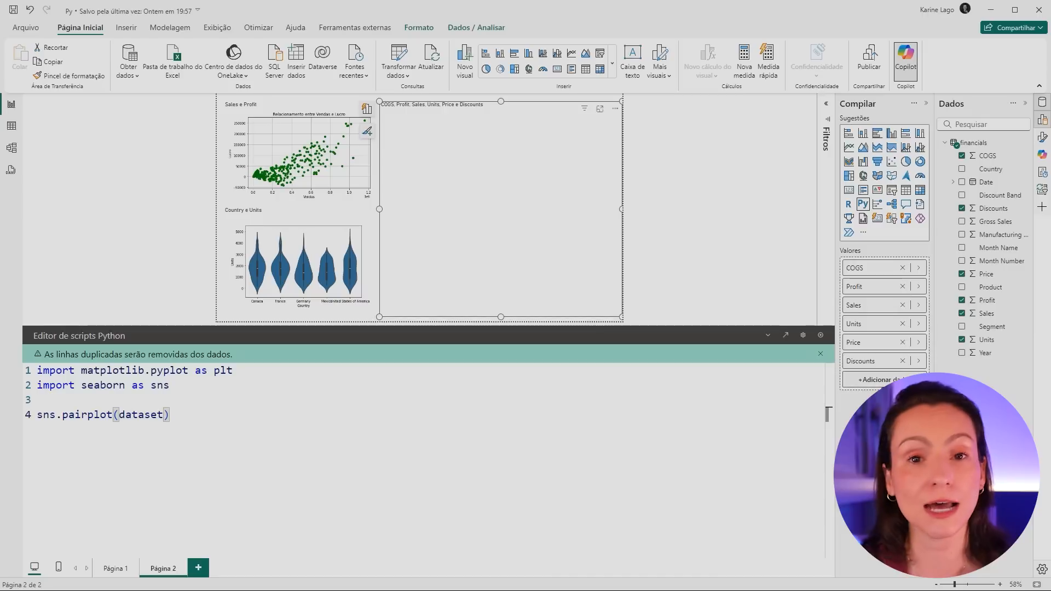
{"action": "key", "text": "Return"}
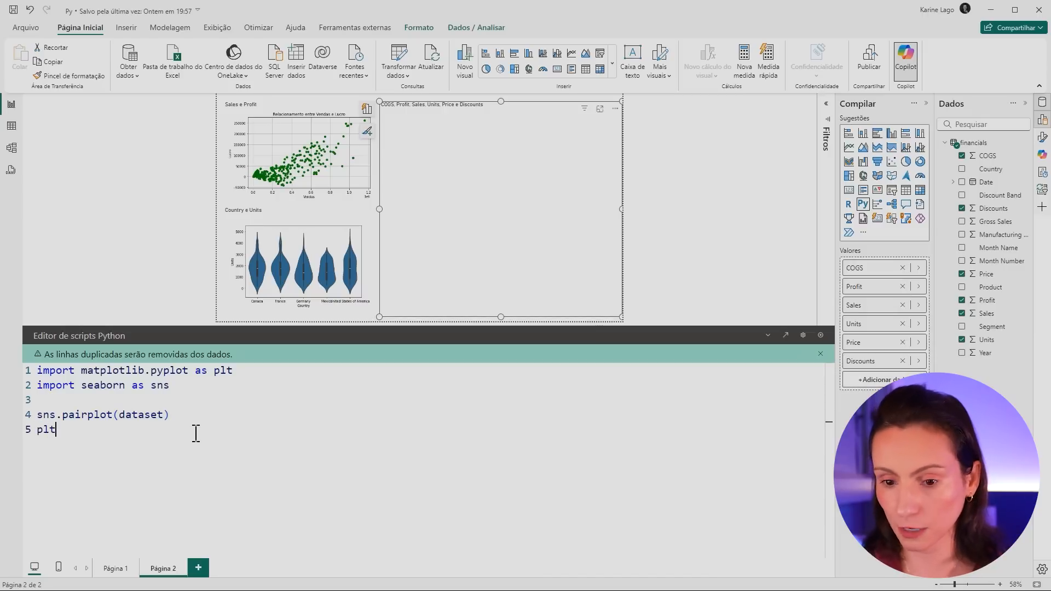
{"action": "type", "text": "plt.show"}
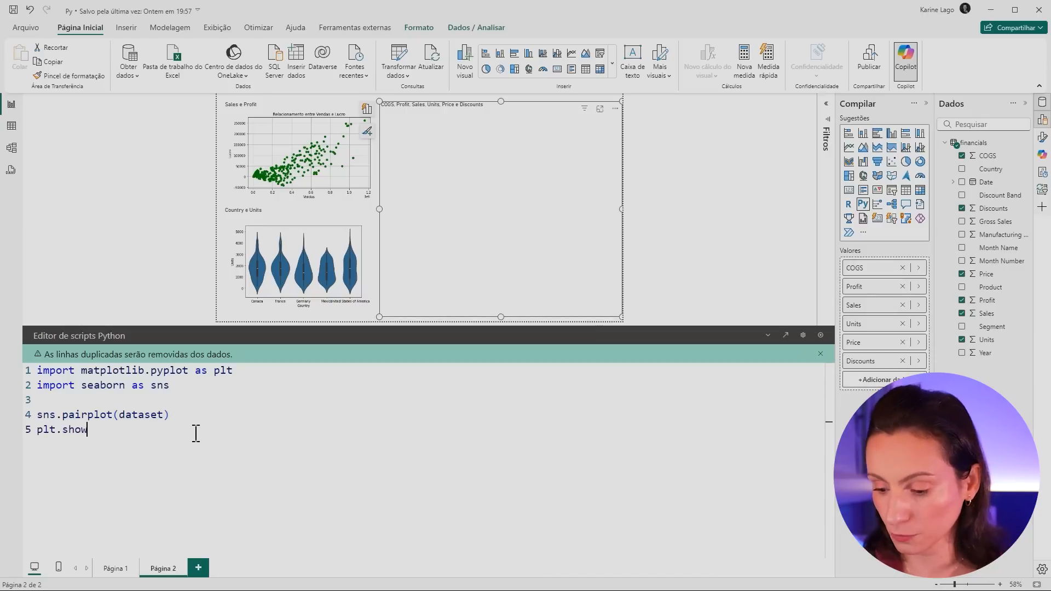
{"action": "type", "text": "()"}
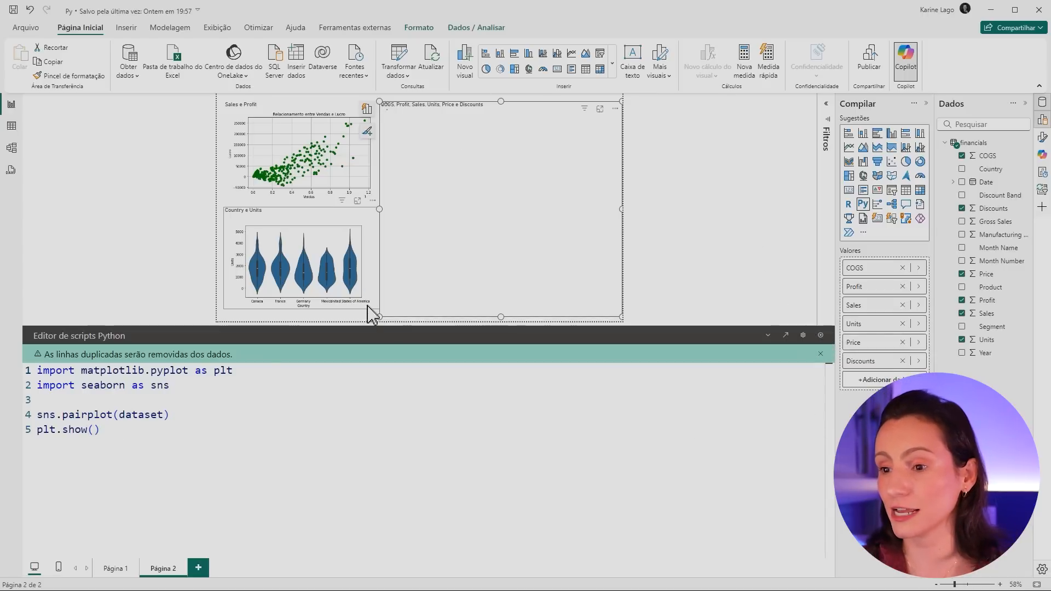
{"action": "left_click", "coordinate": [371, 323]}
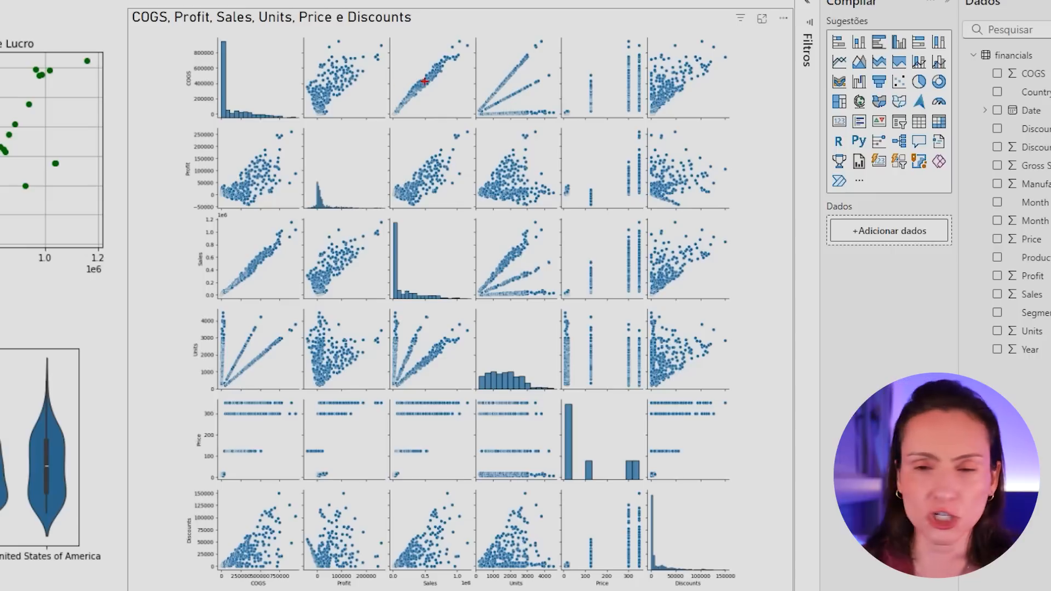
Examine the relationships between variables in the pairplot, particularly Profit against Discounts.
{"action": "left_click_drag", "start_coordinate": [502, 35], "coordinate": [544, 80]}
{"action": "mouse_move", "coordinate": [621, 76]}
{"action": "left_mouse_down"}
{"action": "mouse_move", "coordinate": [590, 92]}
{"action": "mouse_move", "coordinate": [617, 124]}
{"action": "mouse_move", "coordinate": [591, 176]}
{"action": "left_mouse_up"}
{"action": "mouse_move", "coordinate": [594, 159]}
{"action": "left_mouse_down"}
{"action": "mouse_move", "coordinate": [616, 216]}
{"action": "mouse_move", "coordinate": [607, 257]}
{"action": "left_mouse_up"}
{"action": "left_click_drag", "start_coordinate": [608, 236], "coordinate": [615, 263]}
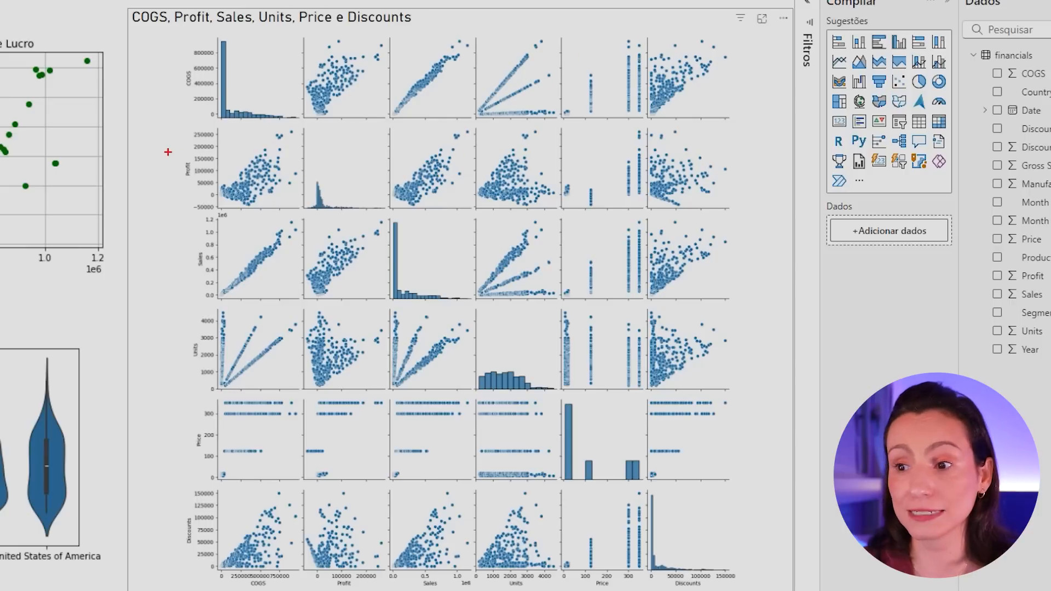
{"action": "mouse_move", "coordinate": [172, 149]}
{"action": "left_mouse_down"}
{"action": "mouse_move", "coordinate": [199, 192]}
{"action": "mouse_move", "coordinate": [181, 206]}
{"action": "mouse_move", "coordinate": [169, 255]}
{"action": "left_mouse_up"}
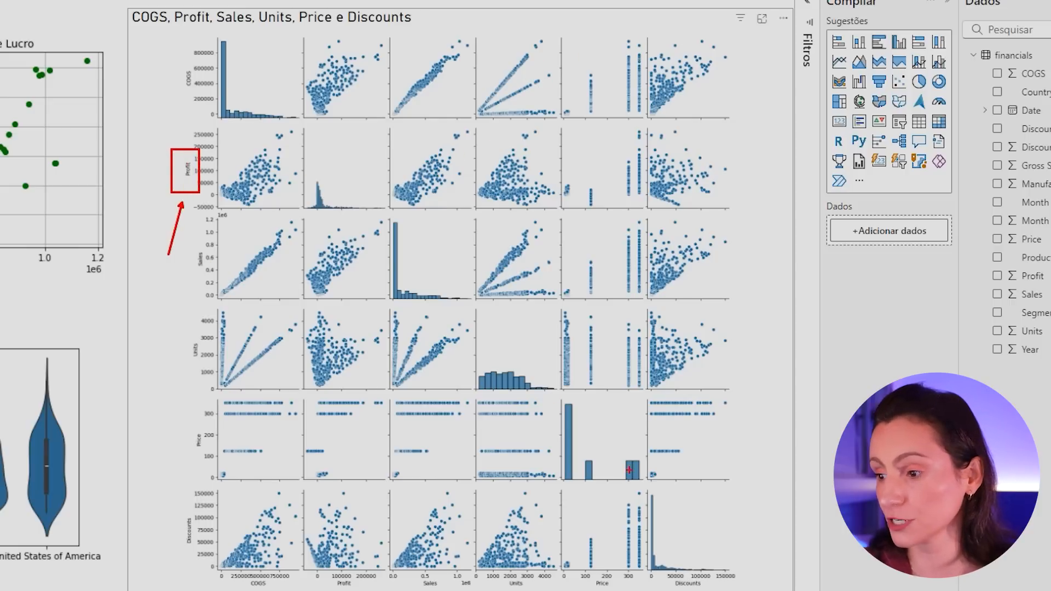
{"action": "left_click_drag", "start_coordinate": [665, 570], "coordinate": [724, 590]}
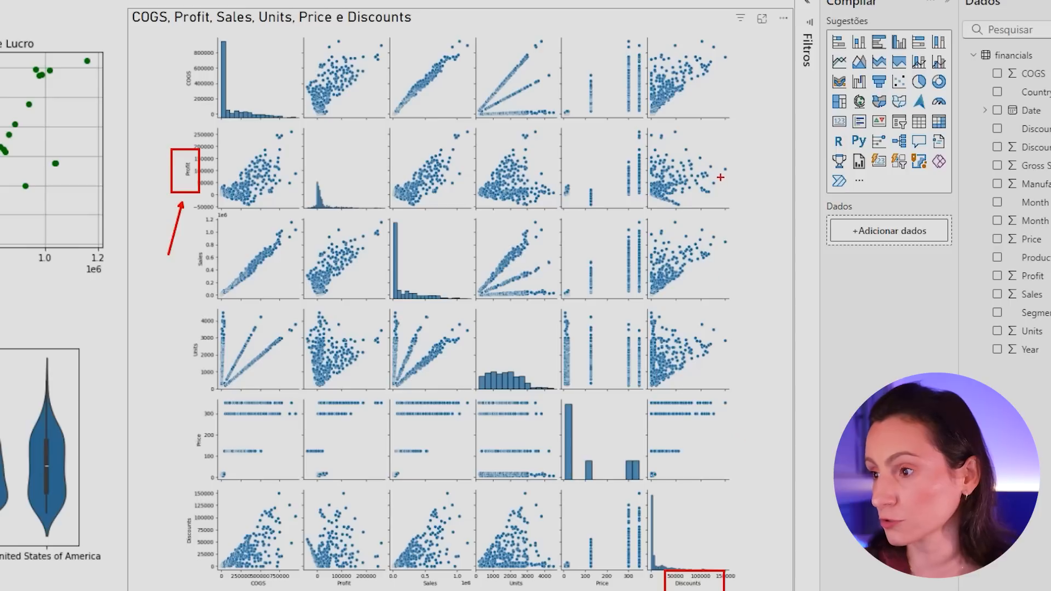
{"action": "left_click_drag", "start_coordinate": [734, 162], "coordinate": [721, 179]}
{"action": "left_click_drag", "start_coordinate": [748, 147], "coordinate": [759, 132]}
{"action": "mouse_move", "coordinate": [684, 124]}
{"action": "left_mouse_down"}
{"action": "mouse_move", "coordinate": [669, 137]}
{"action": "mouse_move", "coordinate": [683, 132]}
{"action": "left_mouse_up"}
{"action": "key", "text": "e"}
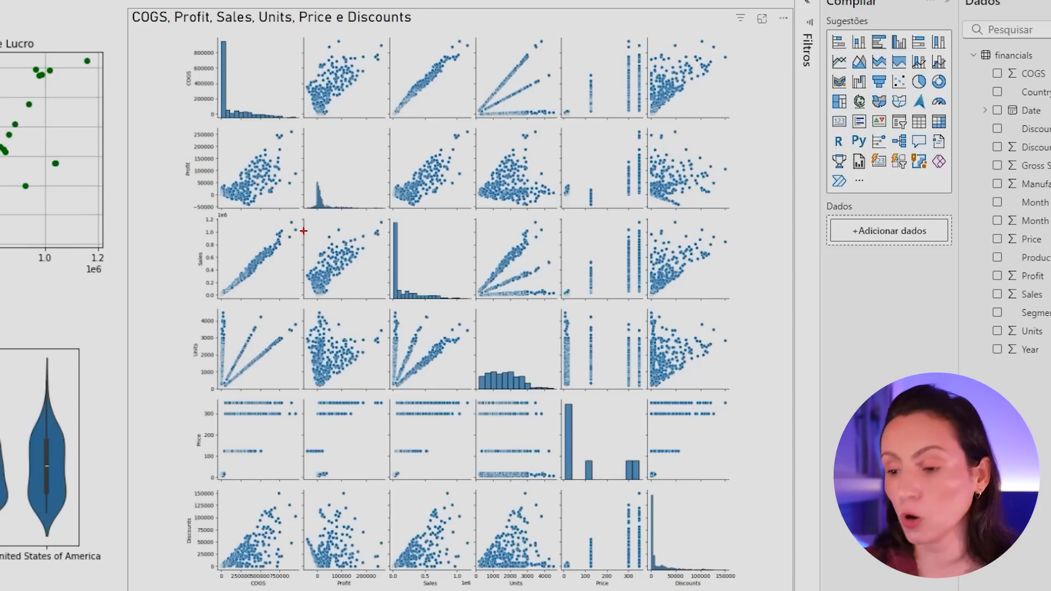
Examine the pairplot's Discounts against Sales cell and the Sales and Profit scatter chart.
{"action": "left_click_drag", "start_coordinate": [471, 585], "coordinate": [393, 492]}
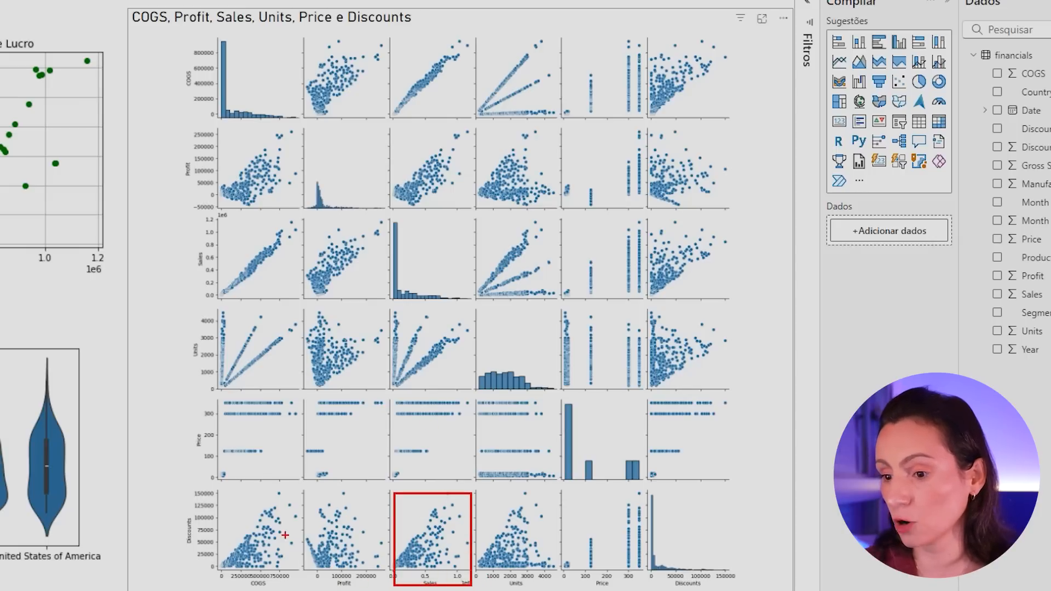
{"action": "left_click_drag", "start_coordinate": [179, 500], "coordinate": [227, 578]}
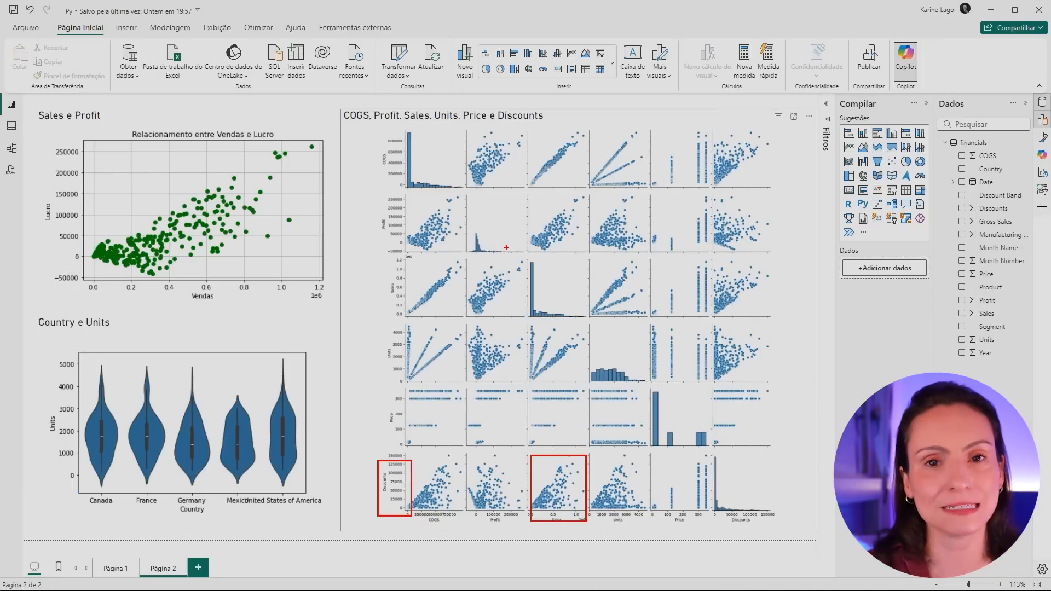
{"action": "key", "text": "ctrl+z"}
{"action": "key", "text": "ctrl+z"}
{"action": "left_click_drag", "start_coordinate": [334, 313], "coordinate": [30, 100]}
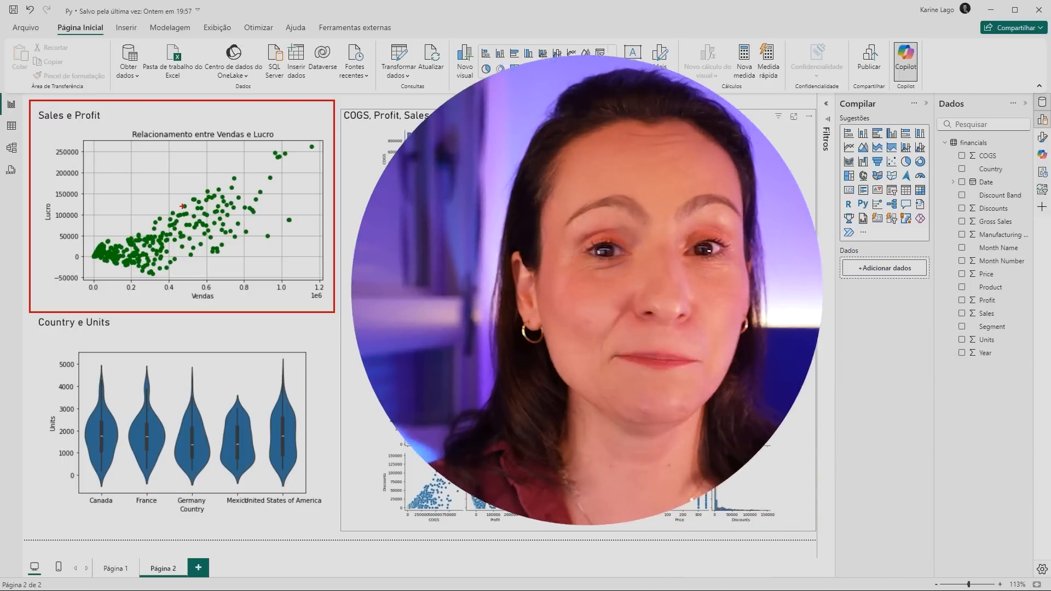